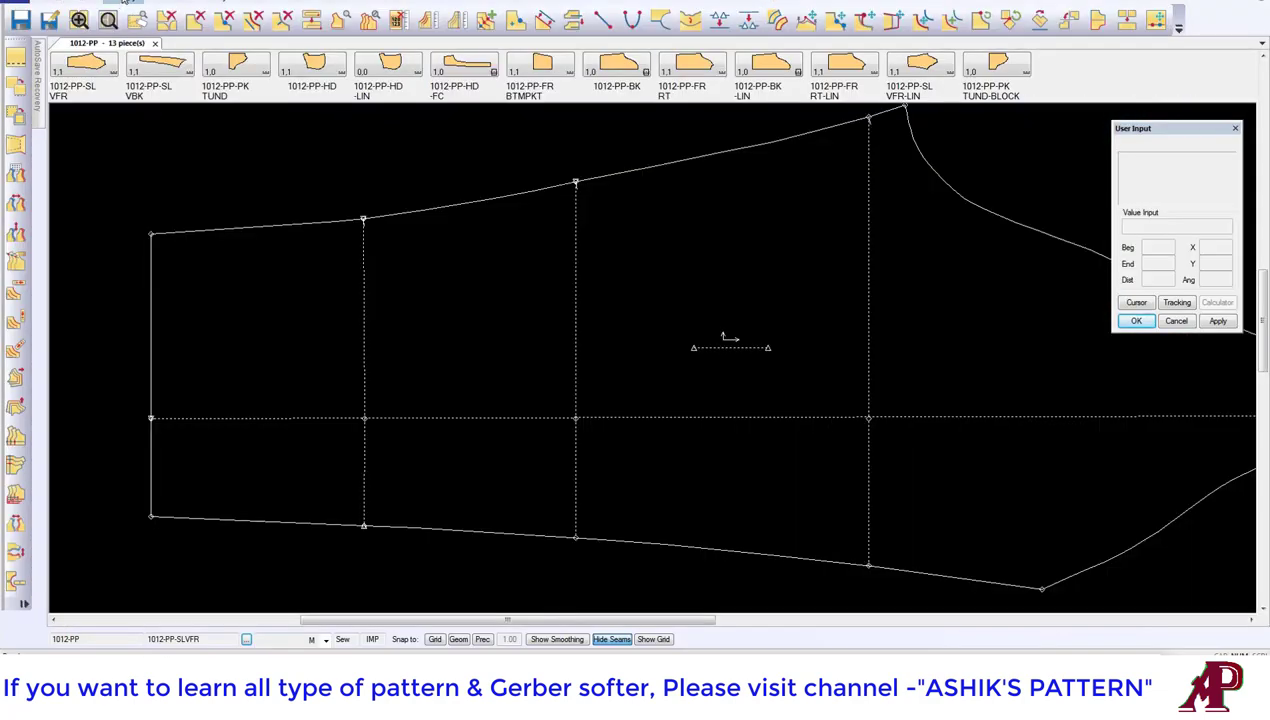
Step: Open the ribbon panel of Point, Line and Piece Actions above sleeve piece 1012-PP-SLVFR
{"action": "left_click", "coordinate": [128, 3]}
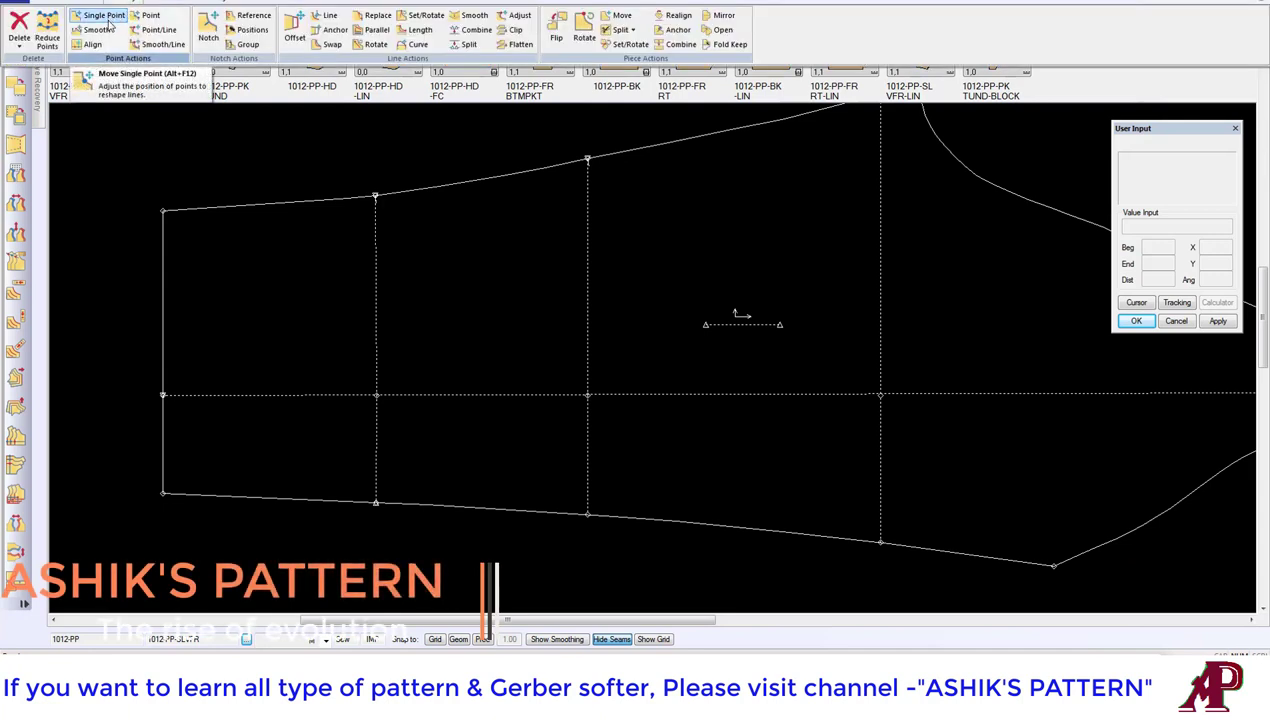
Step: Start Move Single Point and zoom into the sleeve cap region
{"action": "left_click", "coordinate": [113, 18]}
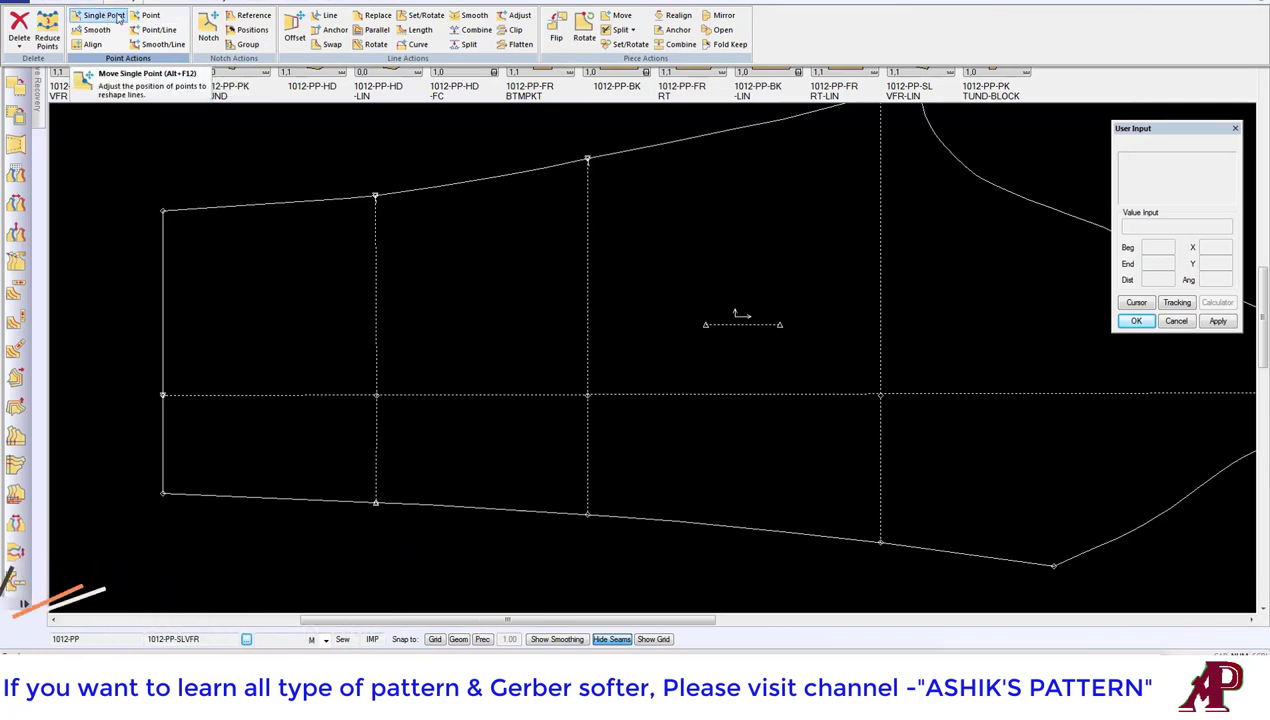
{"action": "left_click", "coordinate": [147, 15]}
{"action": "left_click", "coordinate": [79, 19]}
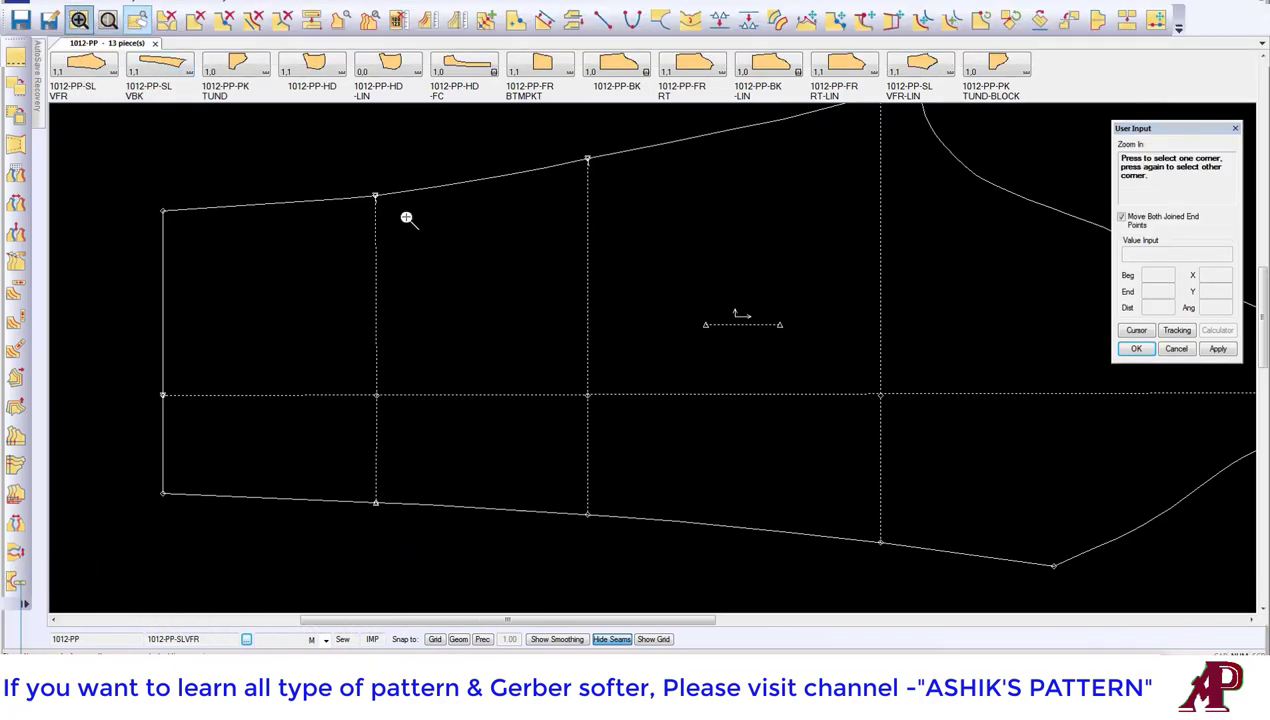
{"action": "left_click", "coordinate": [525, 175]}
{"action": "left_click", "coordinate": [709, 312]}
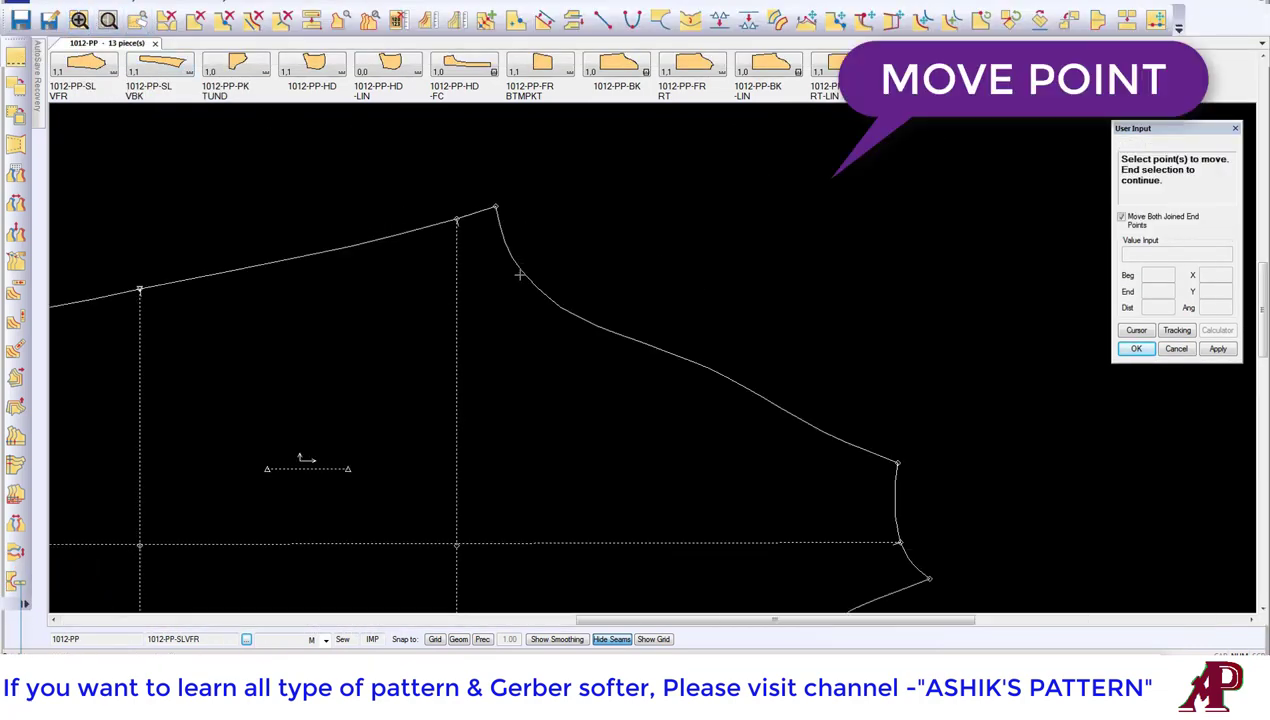
{"action": "scroll", "coordinate": [531, 305], "scroll_direction": "up", "scroll_amount": 2}
{"action": "scroll", "coordinate": [491, 307], "scroll_direction": "up", "scroll_amount": 2}
{"action": "scroll", "coordinate": [491, 307], "scroll_direction": "down", "scroll_amount": 1}
Step: Reposition two sleeve-cap curve points along the line, confirming each with right-click OK
{"action": "left_click", "coordinate": [502, 231]}
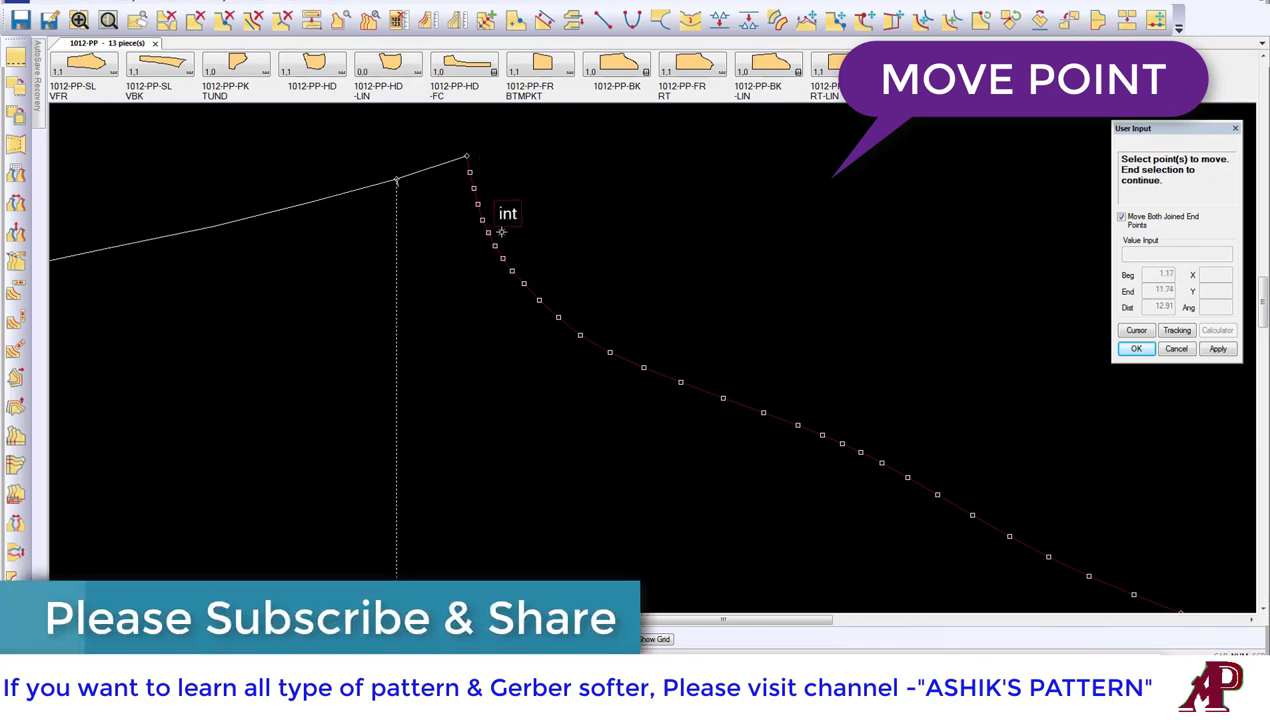
{"action": "left_click", "coordinate": [763, 408]}
{"action": "scroll", "coordinate": [745, 405], "scroll_direction": "up", "scroll_amount": 3}
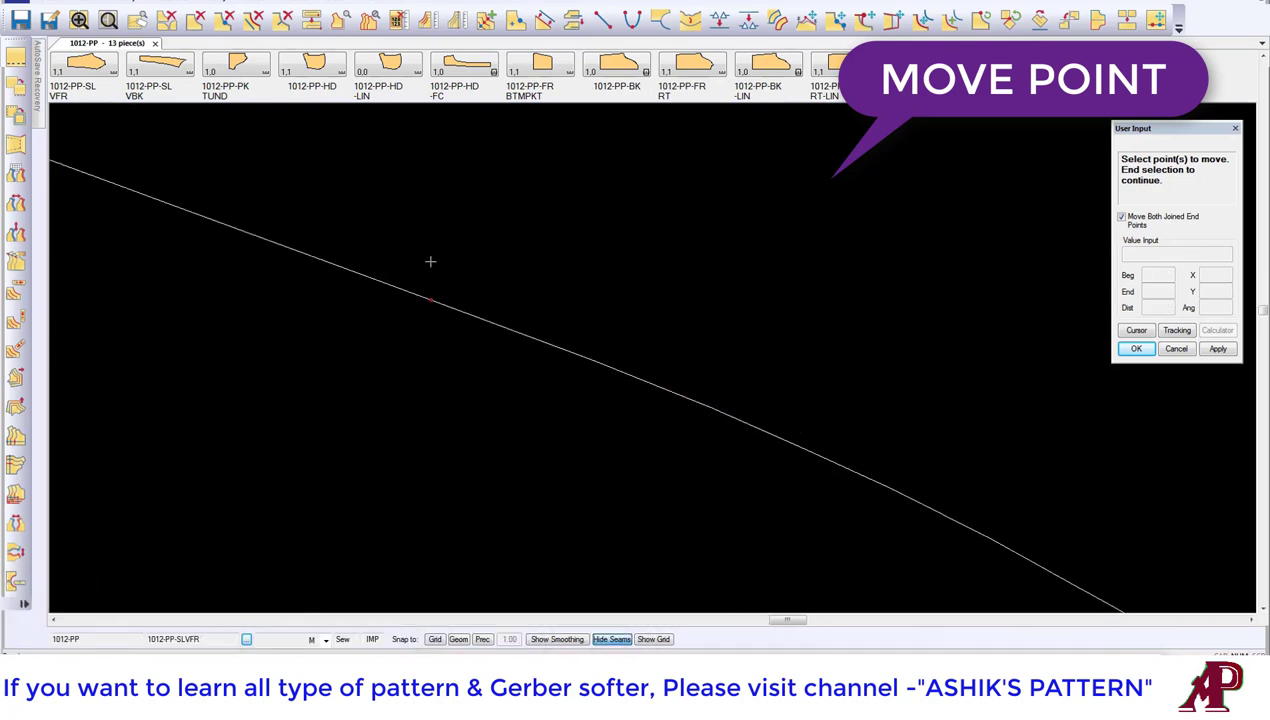
{"action": "right_click", "coordinate": [384, 254]}
{"action": "left_click", "coordinate": [405, 261]}
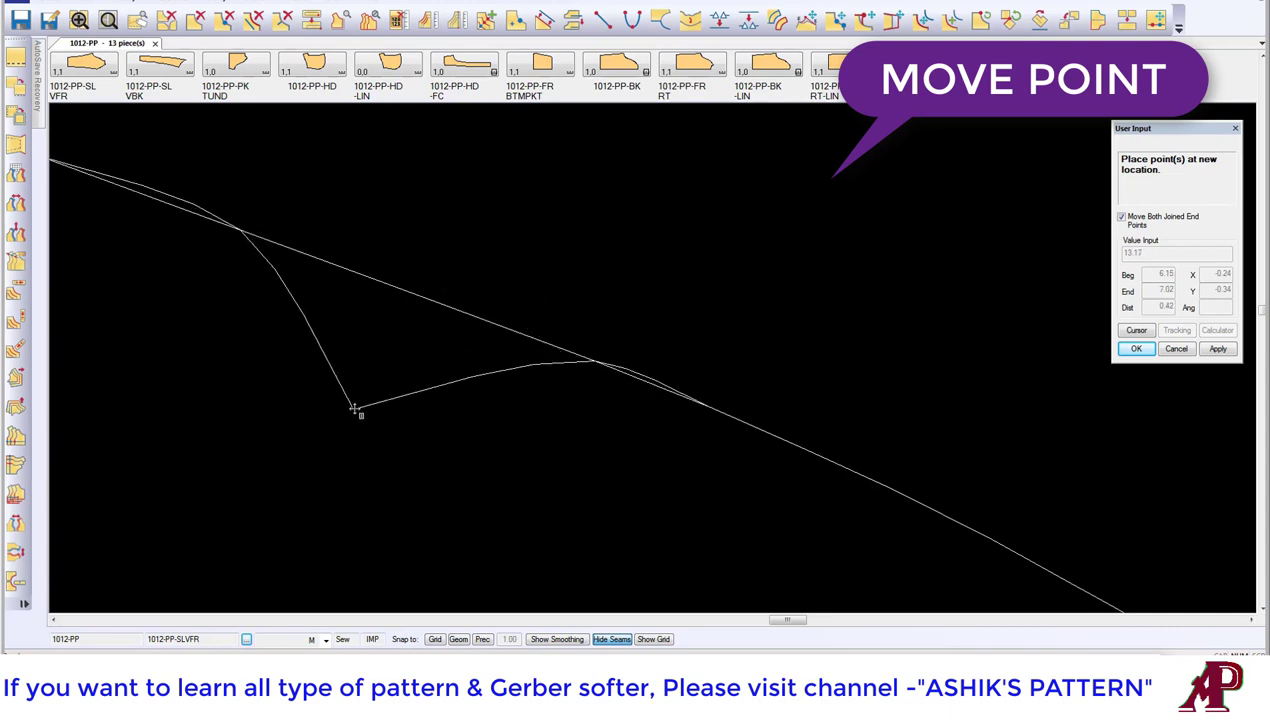
{"action": "left_click", "coordinate": [415, 291]}
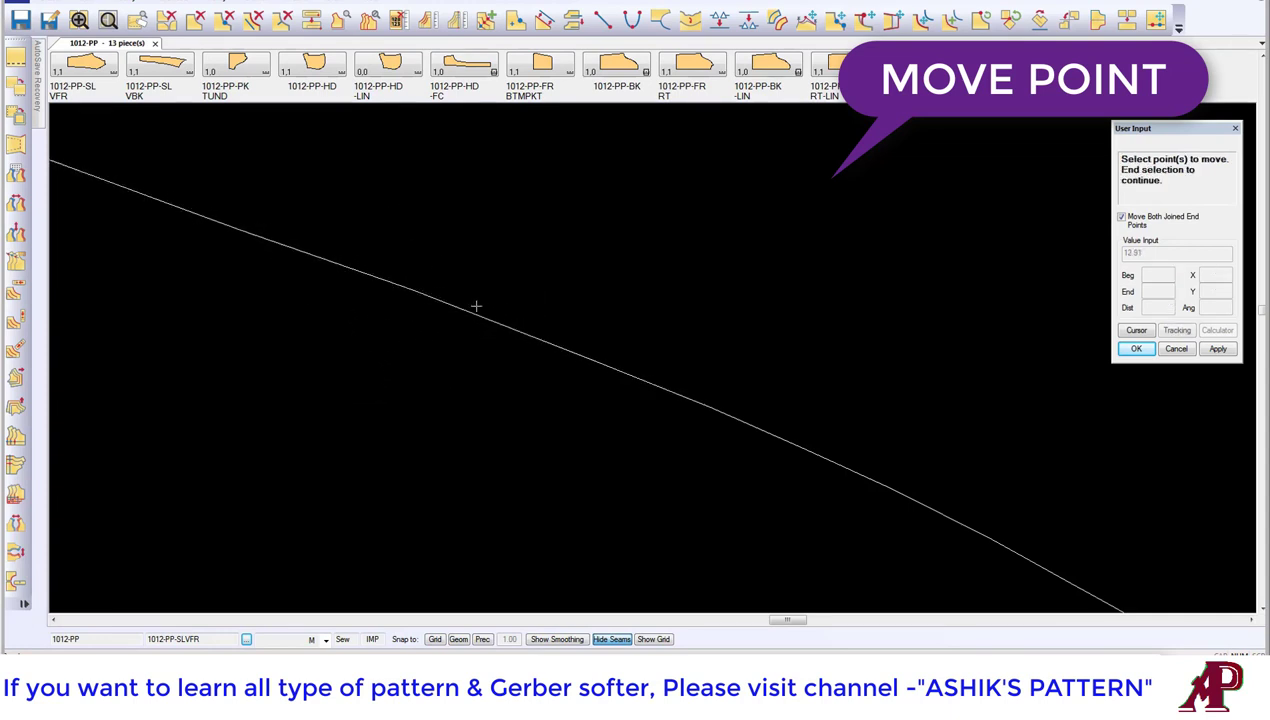
{"action": "left_click", "coordinate": [608, 351]}
{"action": "right_click", "coordinate": [609, 354]}
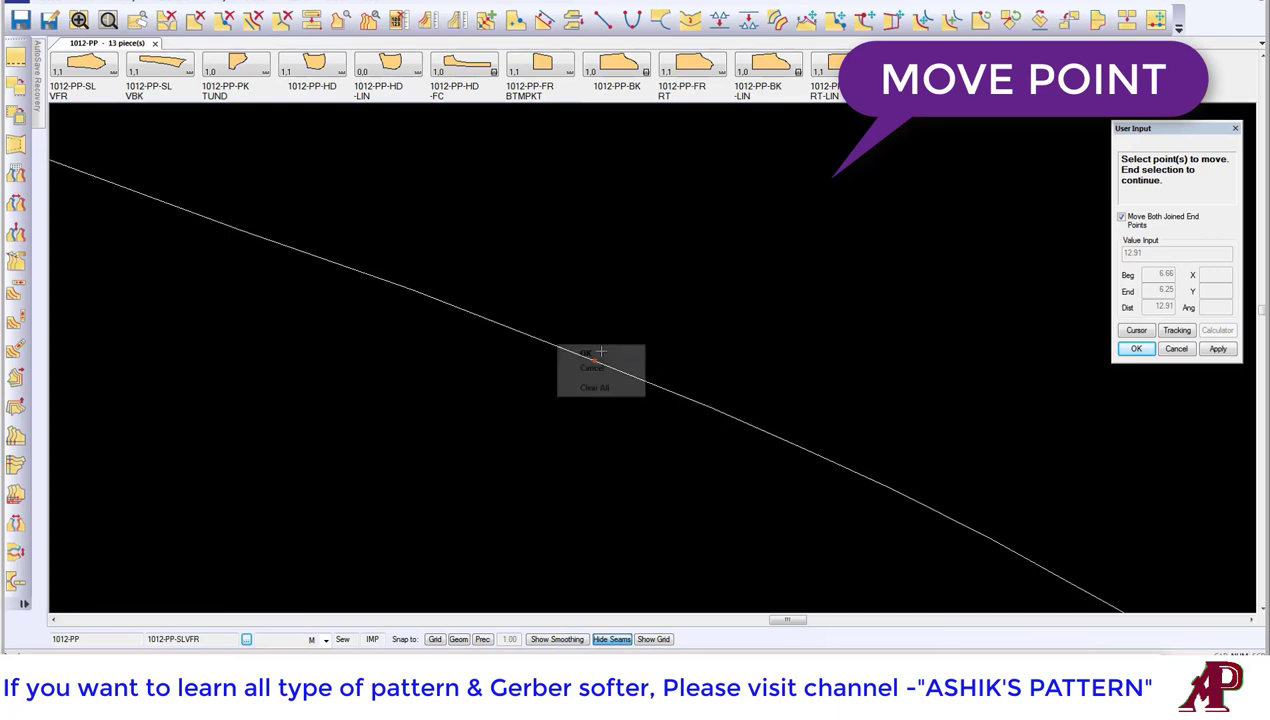
{"action": "left_click", "coordinate": [585, 355]}
{"action": "left_click", "coordinate": [583, 355]}
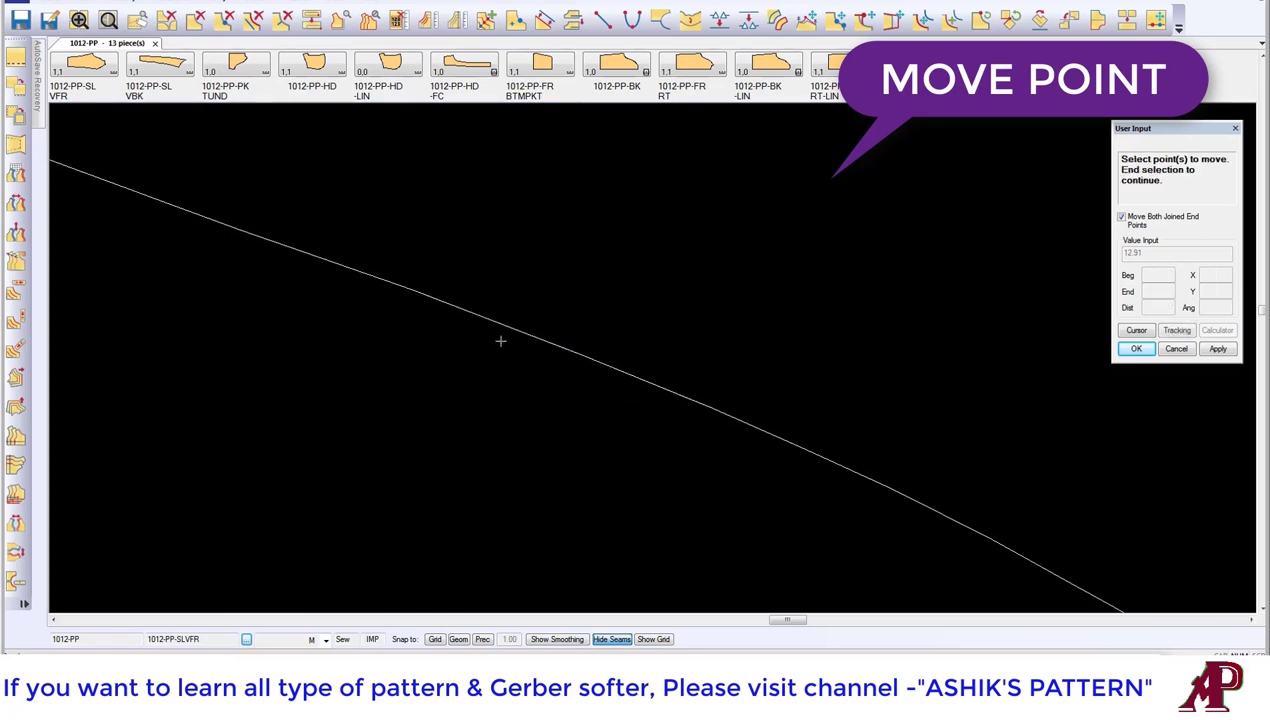
Step: Move a third point higher up the cap curve along the cap line
{"action": "left_click", "coordinate": [218, 215]}
{"action": "right_click", "coordinate": [212, 215]}
{"action": "left_click", "coordinate": [200, 216]}
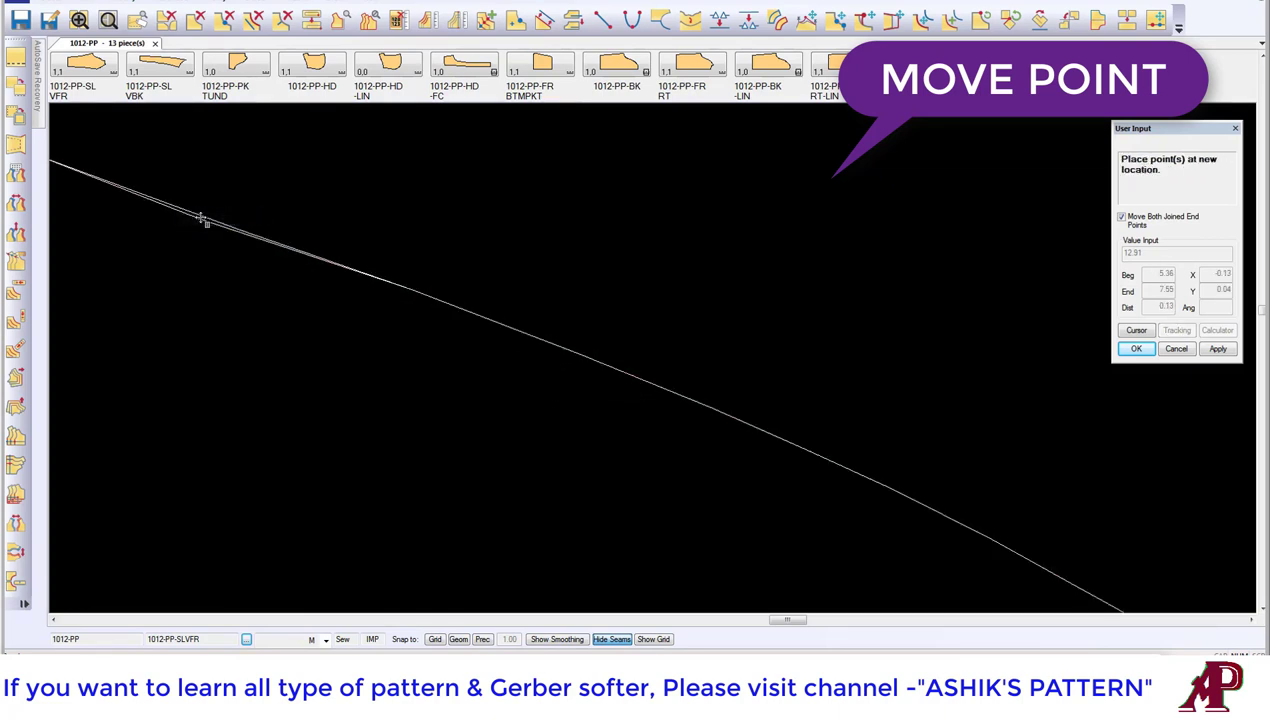
{"action": "left_click", "coordinate": [210, 212]}
{"action": "scroll", "coordinate": [334, 198], "scroll_direction": "down", "scroll_amount": 3}
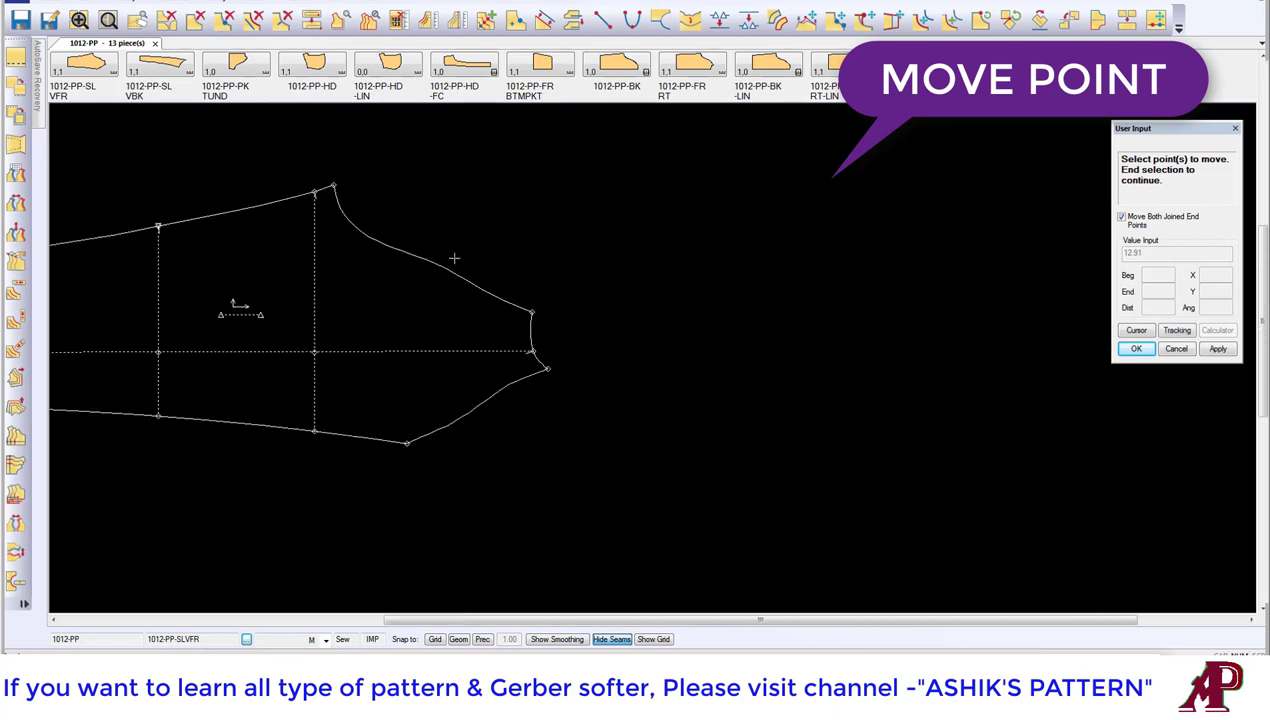
{"action": "scroll", "coordinate": [324, 157], "scroll_direction": "up", "scroll_amount": 2}
{"action": "scroll", "coordinate": [298, 262], "scroll_direction": "up", "scroll_amount": 2}
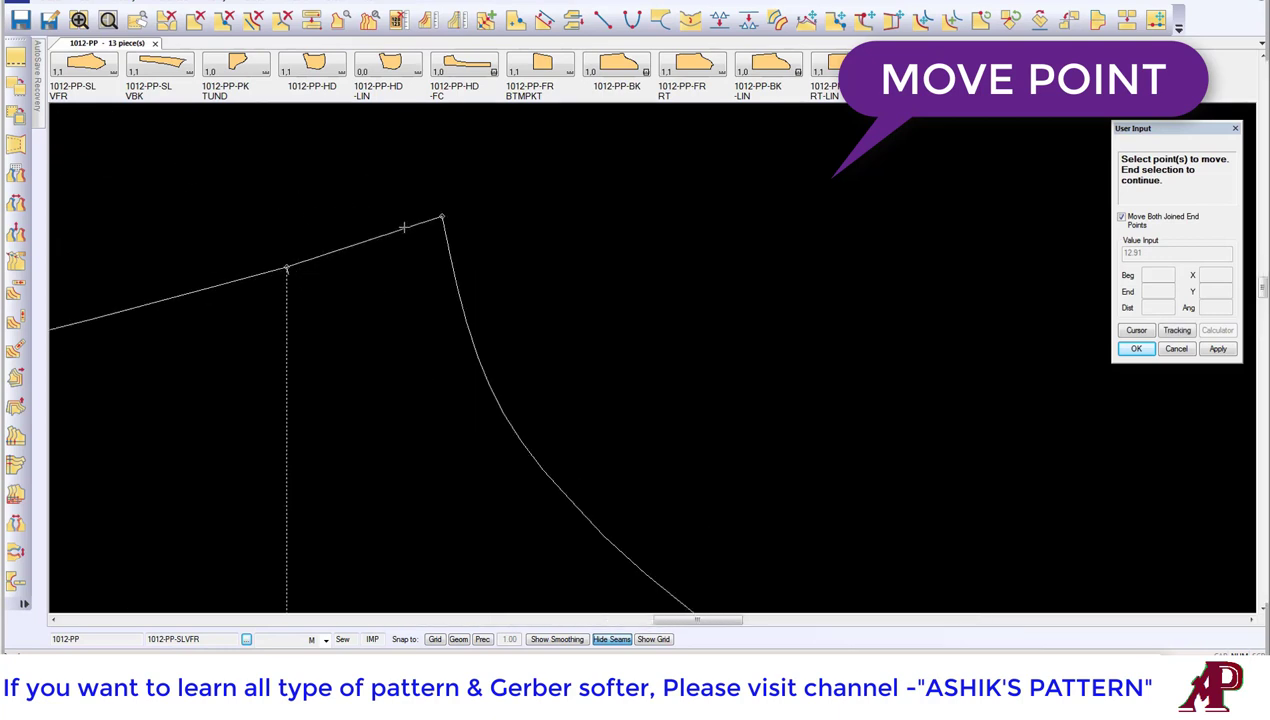
Step: Try moving the notch point on the top edge, then undo that move
{"action": "left_click", "coordinate": [288, 267]}
{"action": "right_click", "coordinate": [281, 245]}
{"action": "left_click", "coordinate": [295, 252]}
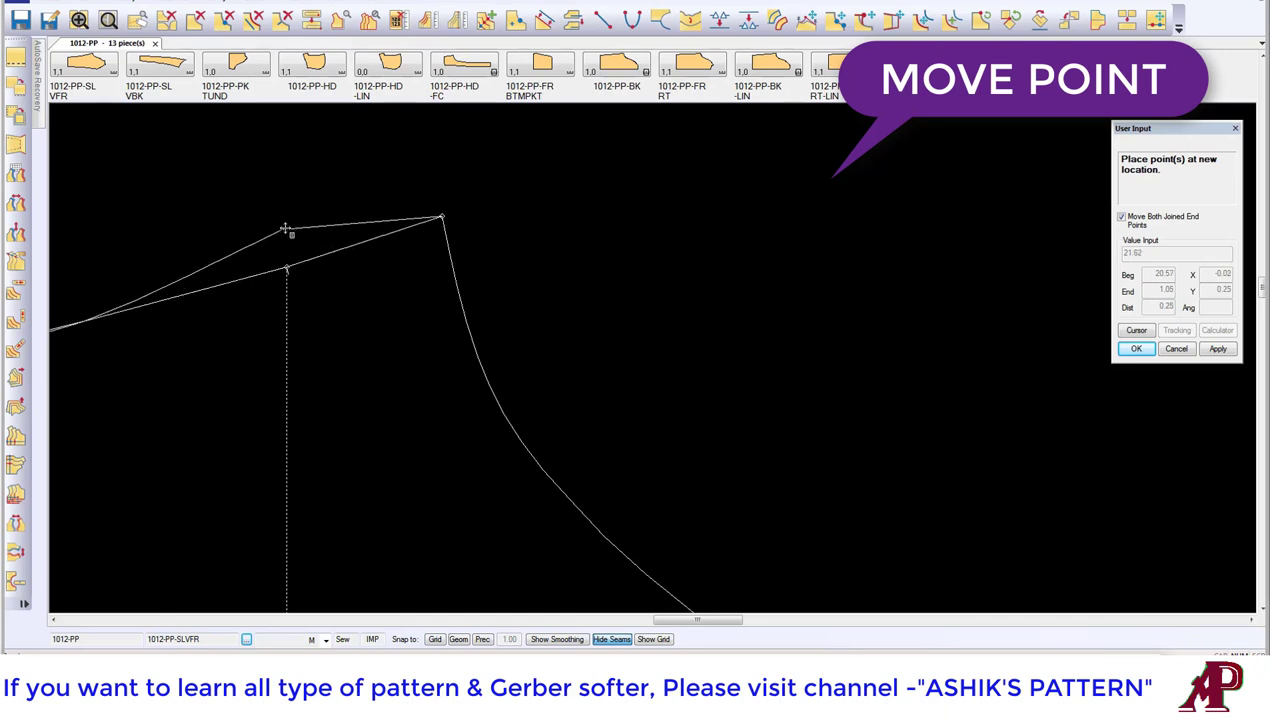
{"action": "left_click", "coordinate": [283, 231]}
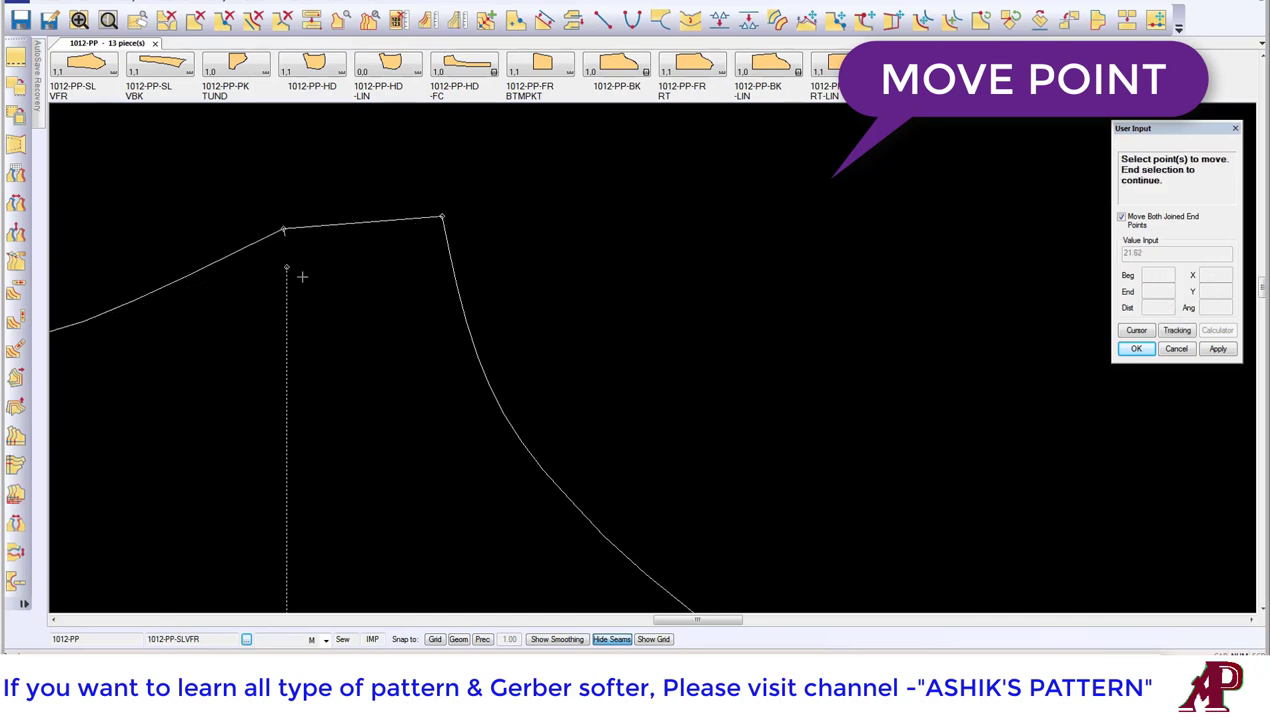
{"action": "key", "text": "ctrl+z"}
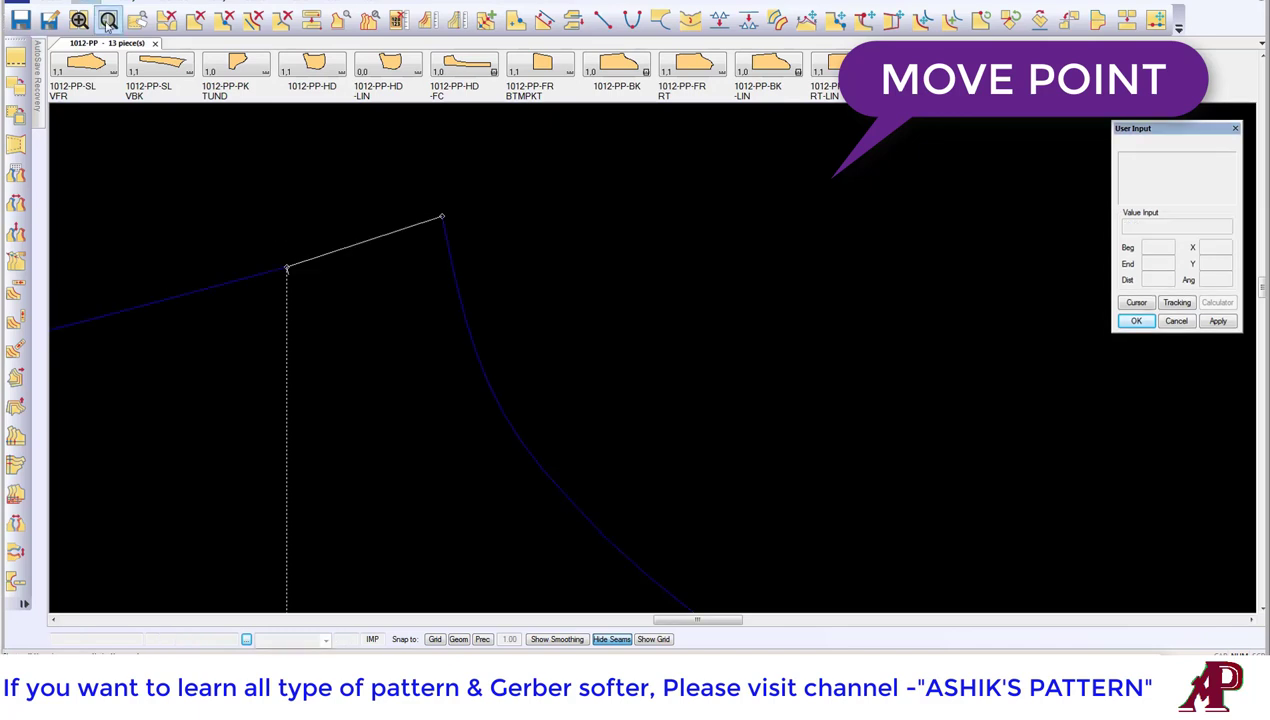
Step: Try a Move Smooth on the top-edge notch point, then cancel it
{"action": "left_click", "coordinate": [128, 2]}
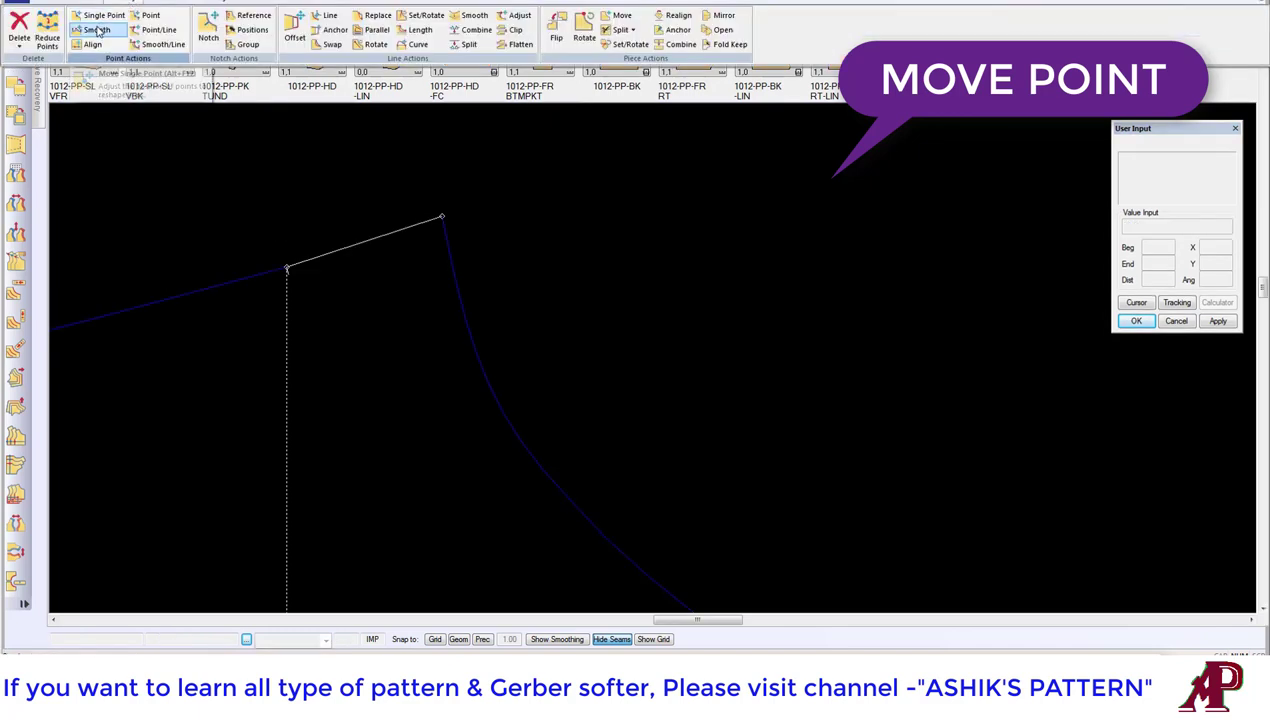
{"action": "left_click", "coordinate": [97, 29]}
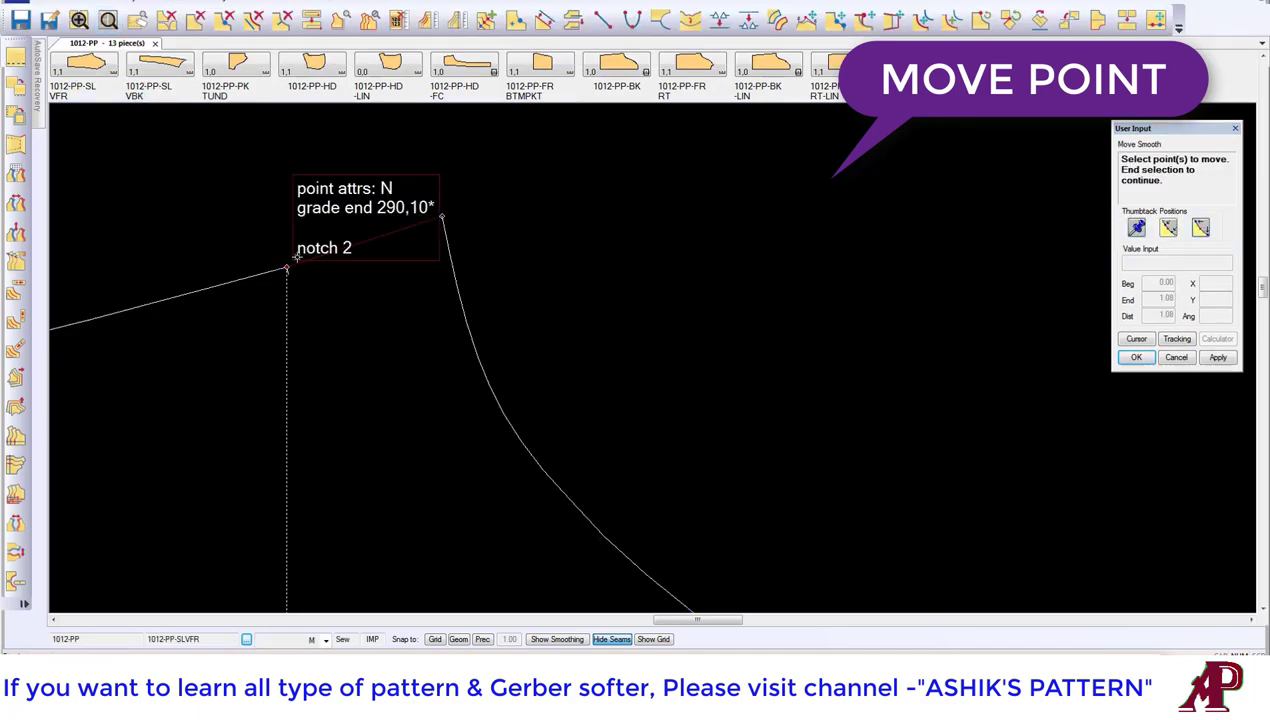
{"action": "left_click", "coordinate": [287, 268]}
{"action": "right_click", "coordinate": [307, 228]}
{"action": "left_click", "coordinate": [305, 222]}
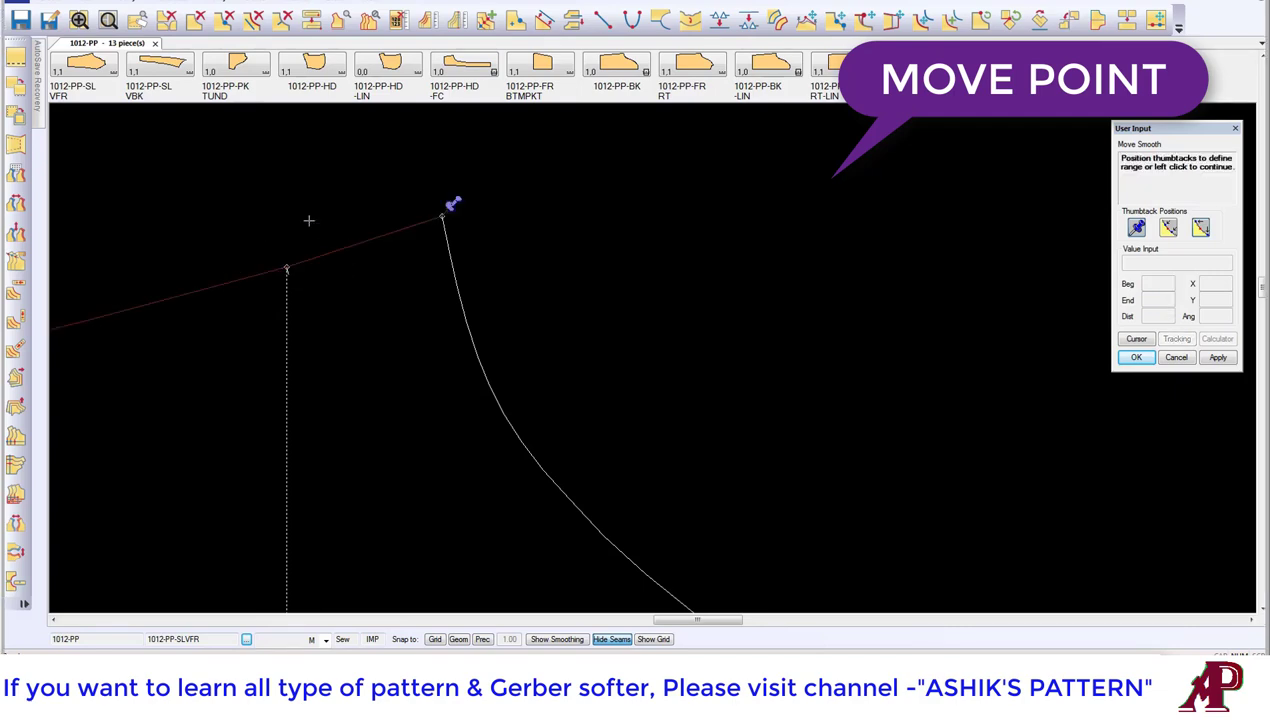
{"action": "scroll", "coordinate": [358, 226], "scroll_direction": "down", "scroll_amount": 2}
{"action": "scroll", "coordinate": [360, 215], "scroll_direction": "down", "scroll_amount": 2}
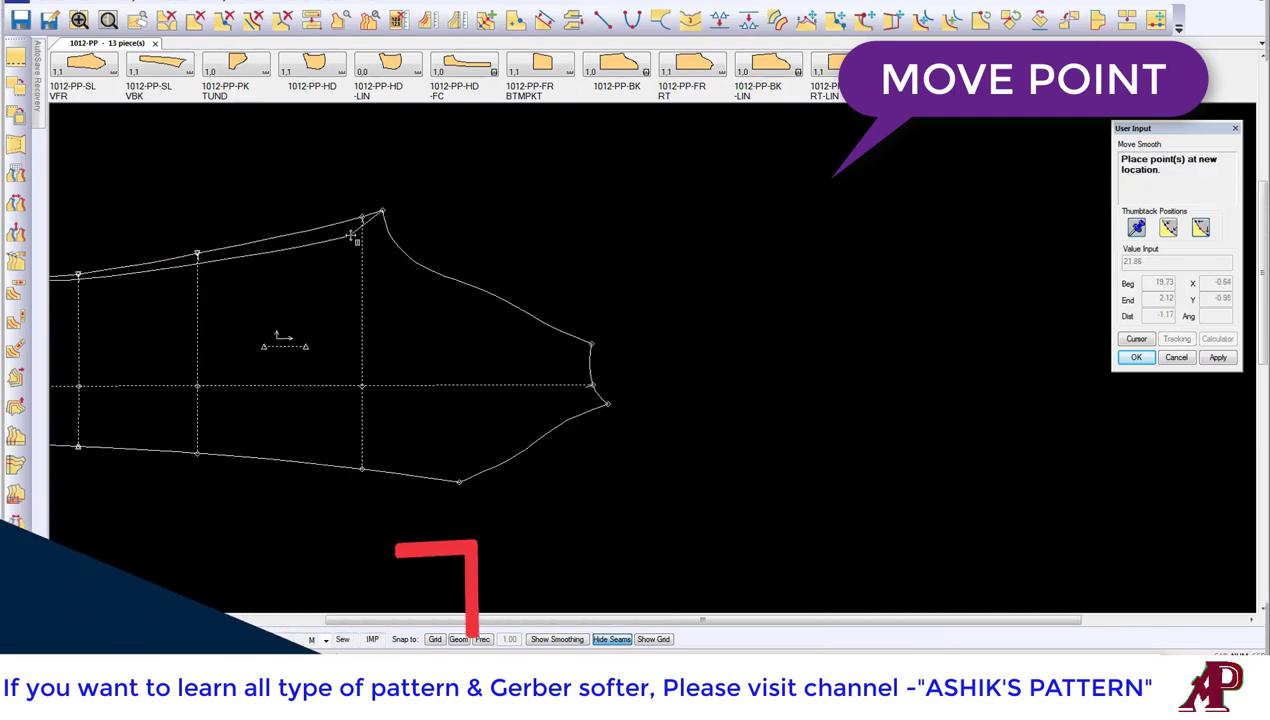
{"action": "scroll", "coordinate": [361, 200], "scroll_direction": "down", "scroll_amount": 2}
{"action": "scroll", "coordinate": [362, 191], "scroll_direction": "down", "scroll_amount": 1}
{"action": "scroll", "coordinate": [340, 188], "scroll_direction": "up", "scroll_amount": 4}
{"action": "scroll", "coordinate": [225, 205], "scroll_direction": "down", "scroll_amount": 2}
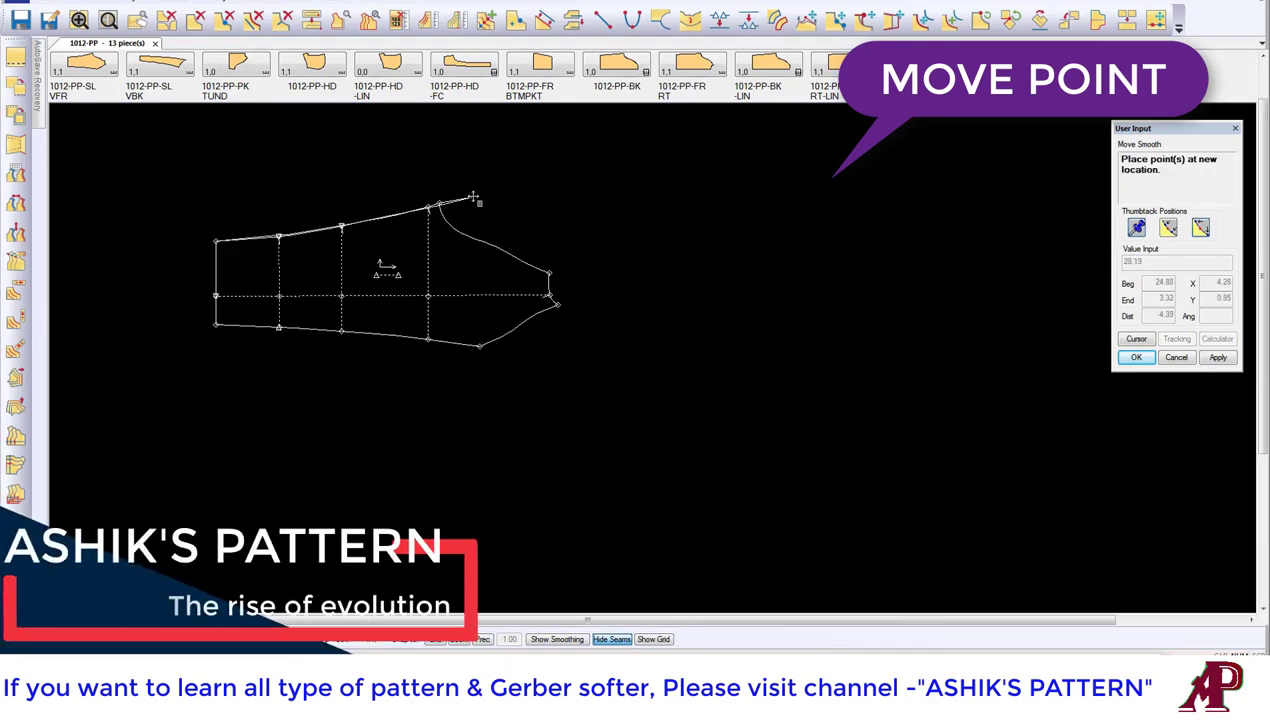
{"action": "scroll", "coordinate": [218, 213], "scroll_direction": "up", "scroll_amount": 2}
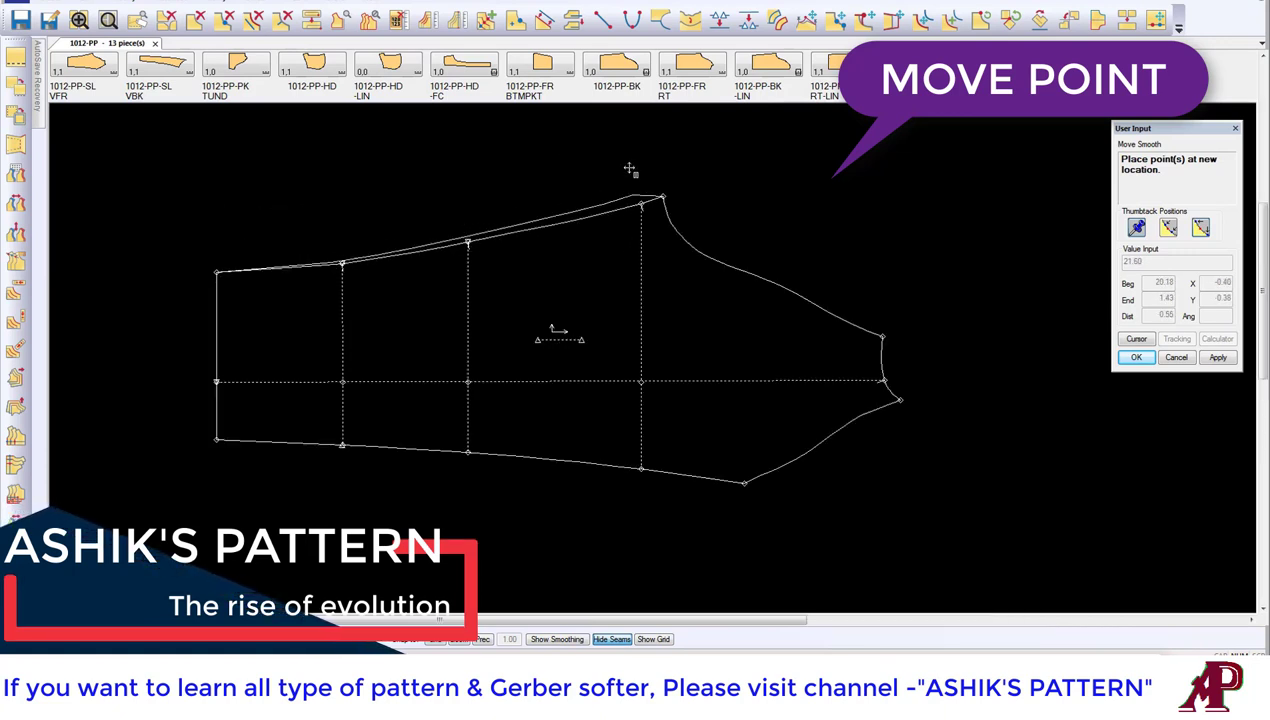
{"action": "right_click", "coordinate": [566, 136]}
{"action": "left_click", "coordinate": [612, 161]}
Step: Split the top edge at the notch point and pin Move Smooth thumbtacks to the cap corner
{"action": "left_click", "coordinate": [743, 19]}
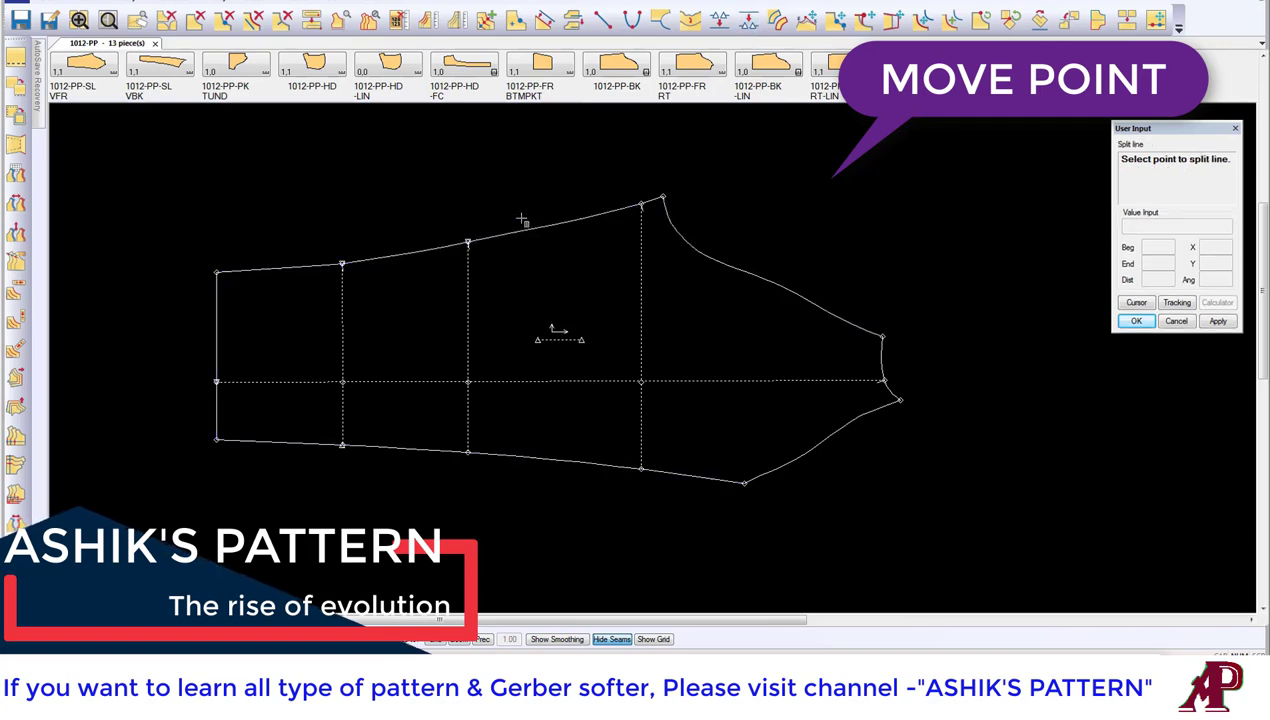
{"action": "left_click", "coordinate": [466, 236]}
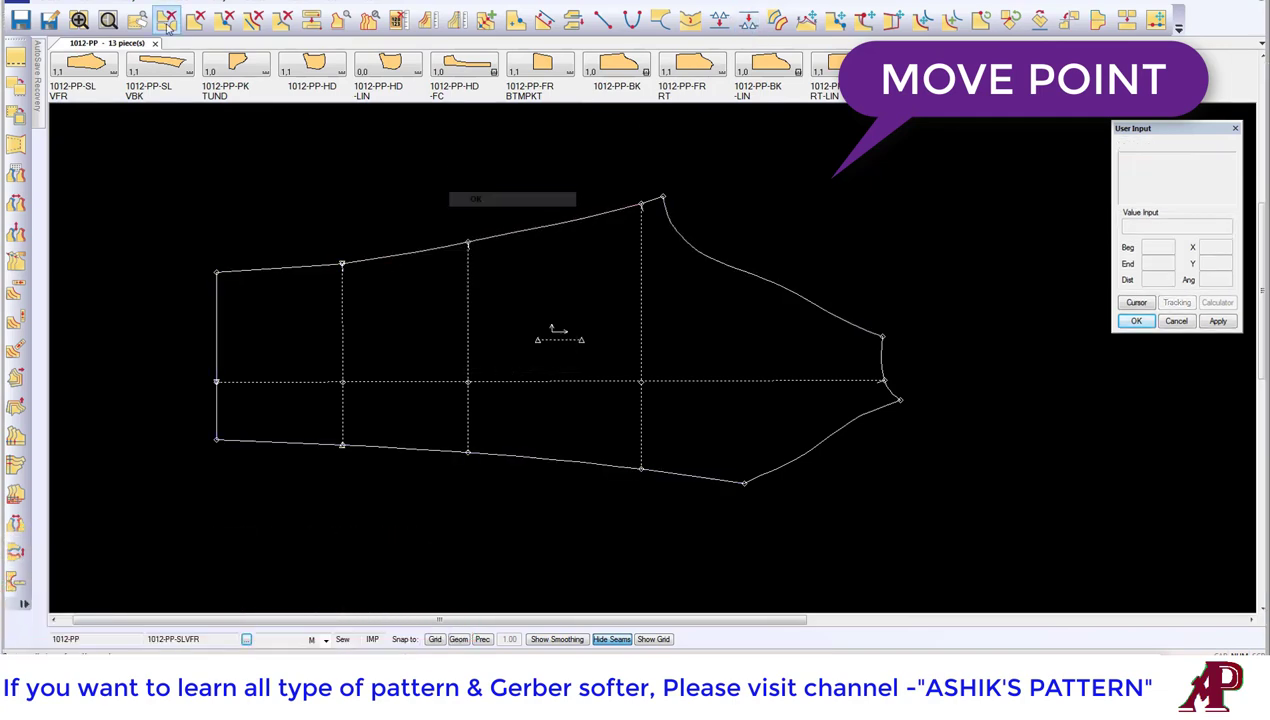
{"action": "left_click", "coordinate": [130, 5]}
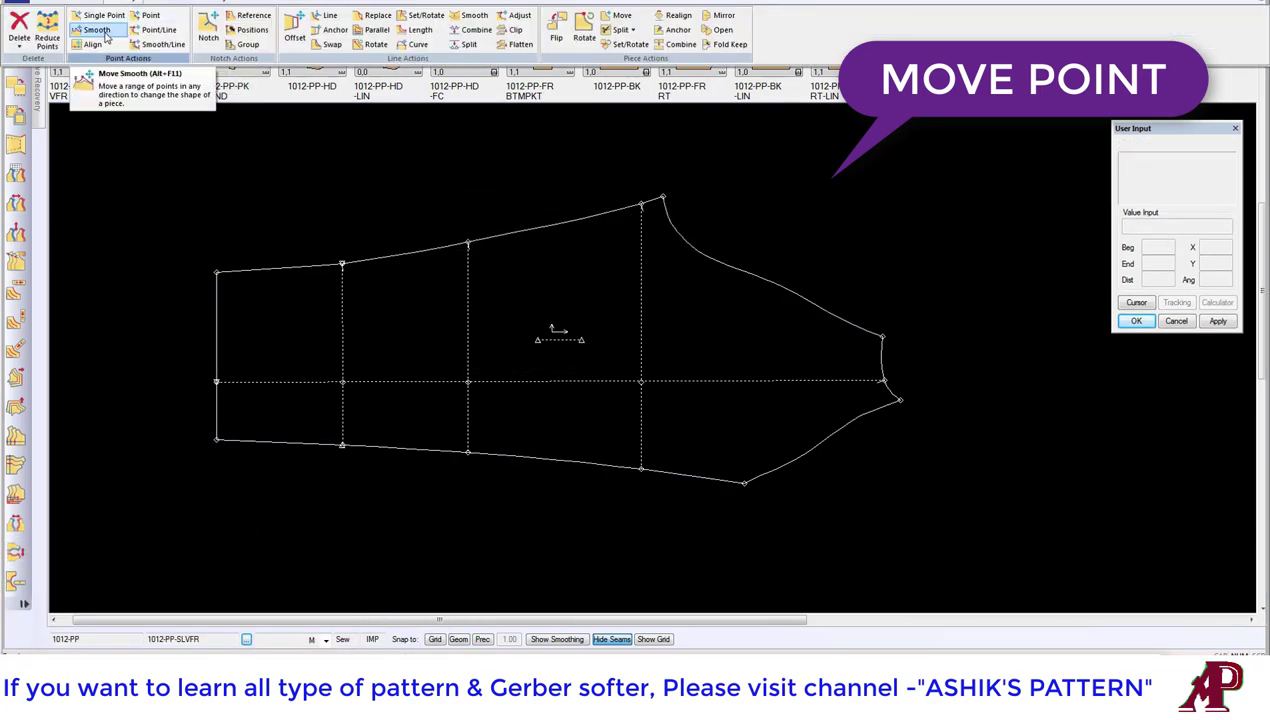
{"action": "left_click", "coordinate": [102, 43]}
{"action": "left_click", "coordinate": [641, 204]}
{"action": "right_click", "coordinate": [627, 190]}
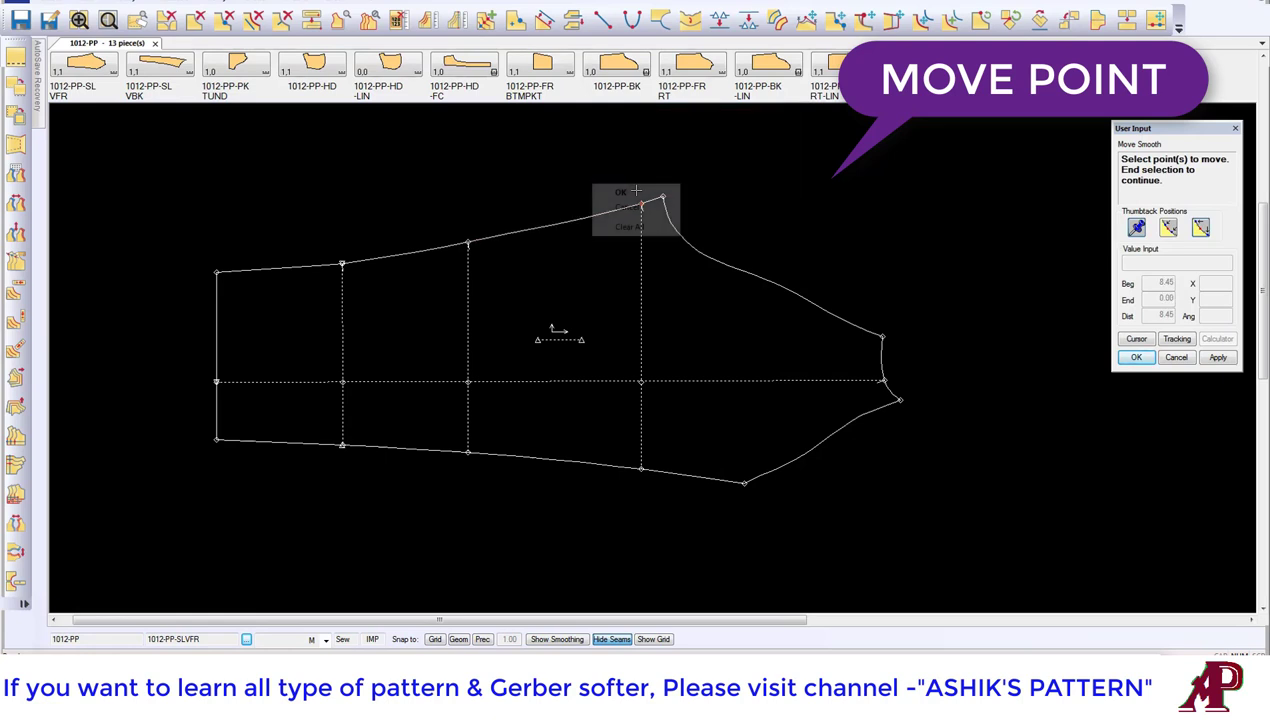
{"action": "left_click", "coordinate": [615, 188]}
{"action": "right_click", "coordinate": [627, 187]}
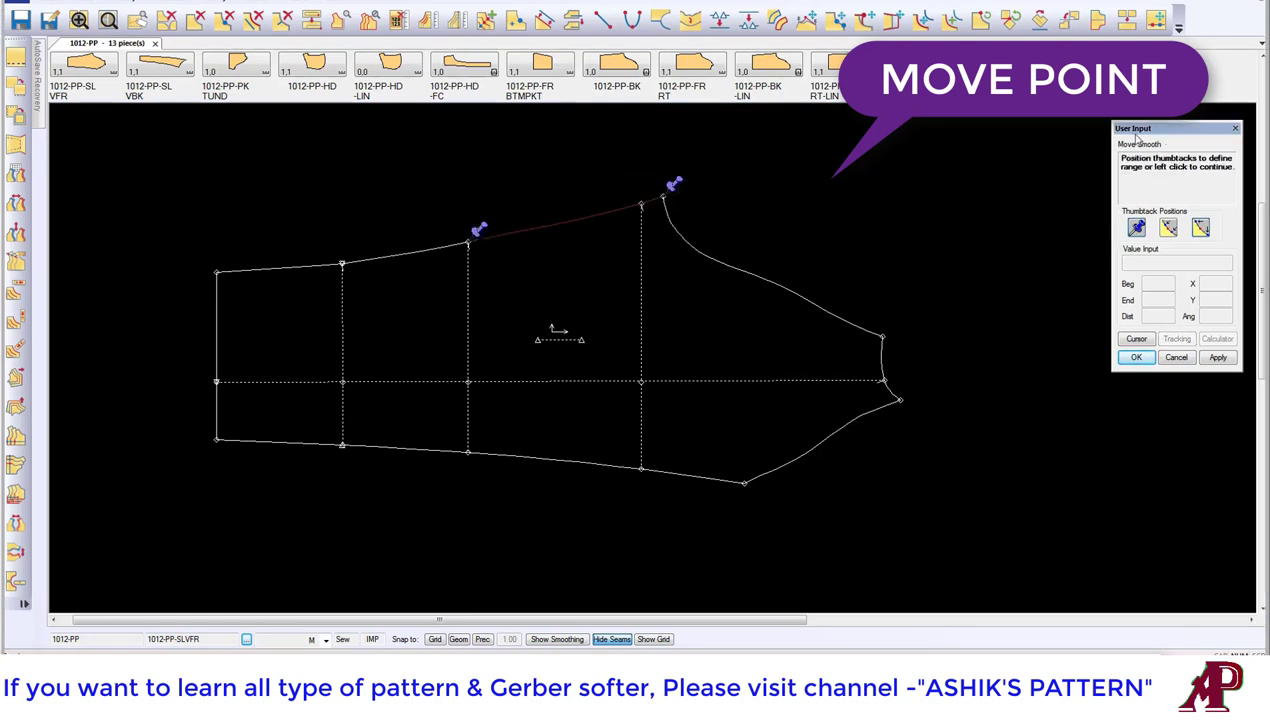
{"action": "left_click_drag", "start_coordinate": [1158, 129], "coordinate": [1118, 133]}
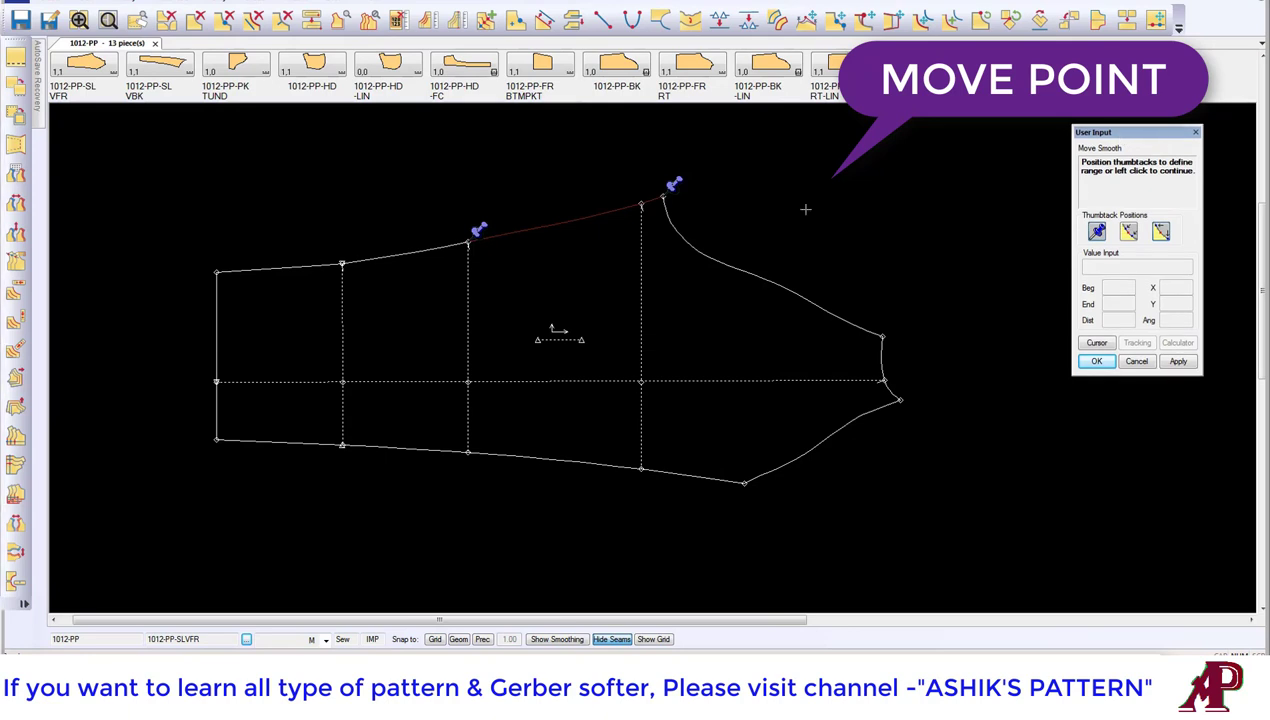
Step: Zoom in on the upper edge to check the stretch between the two thumbtacks
{"action": "left_click", "coordinate": [79, 19]}
{"action": "left_click", "coordinate": [415, 155]}
{"action": "left_click", "coordinate": [780, 290]}
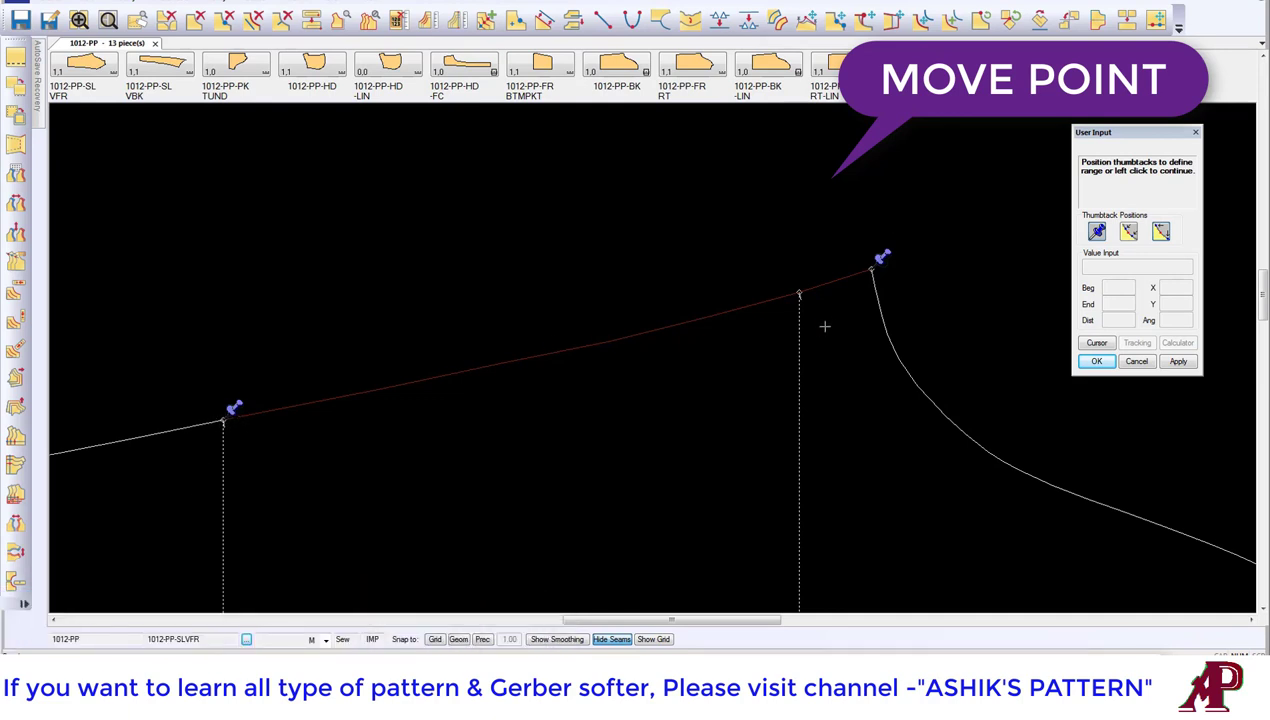
{"action": "scroll", "coordinate": [527, 380], "scroll_direction": "down", "scroll_amount": 2}
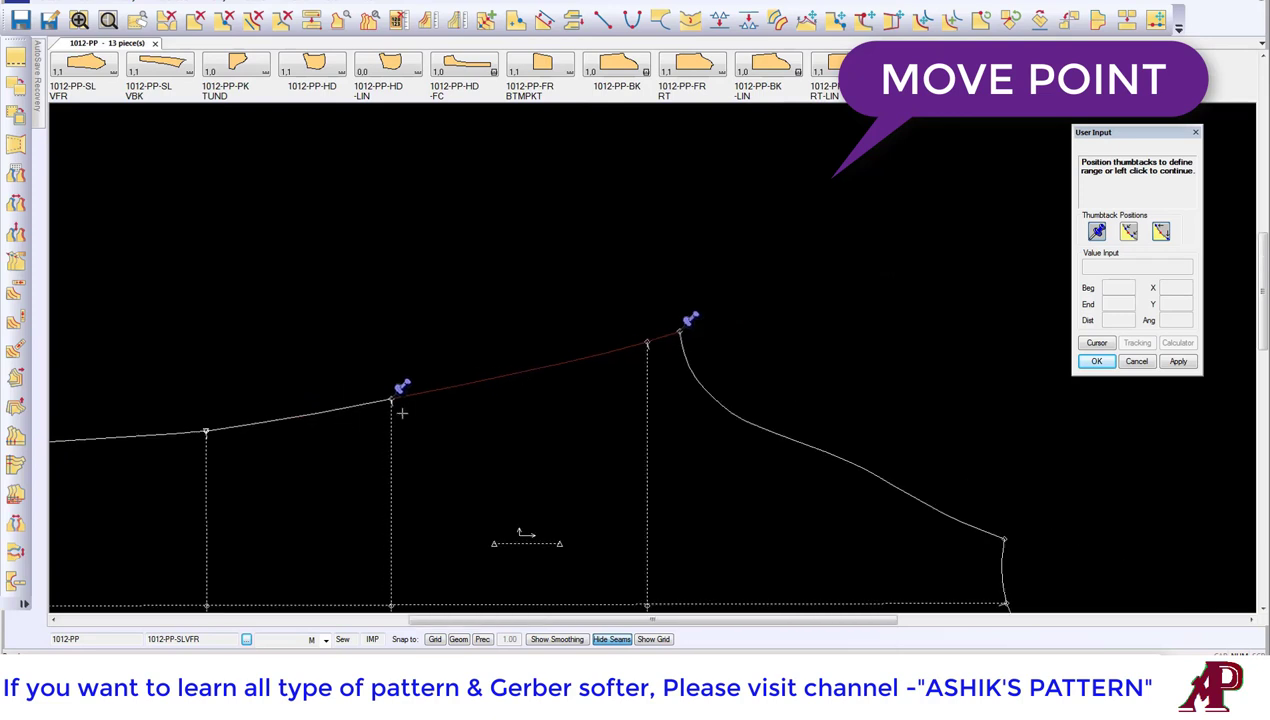
{"action": "scroll", "coordinate": [480, 379], "scroll_direction": "down", "scroll_amount": 2}
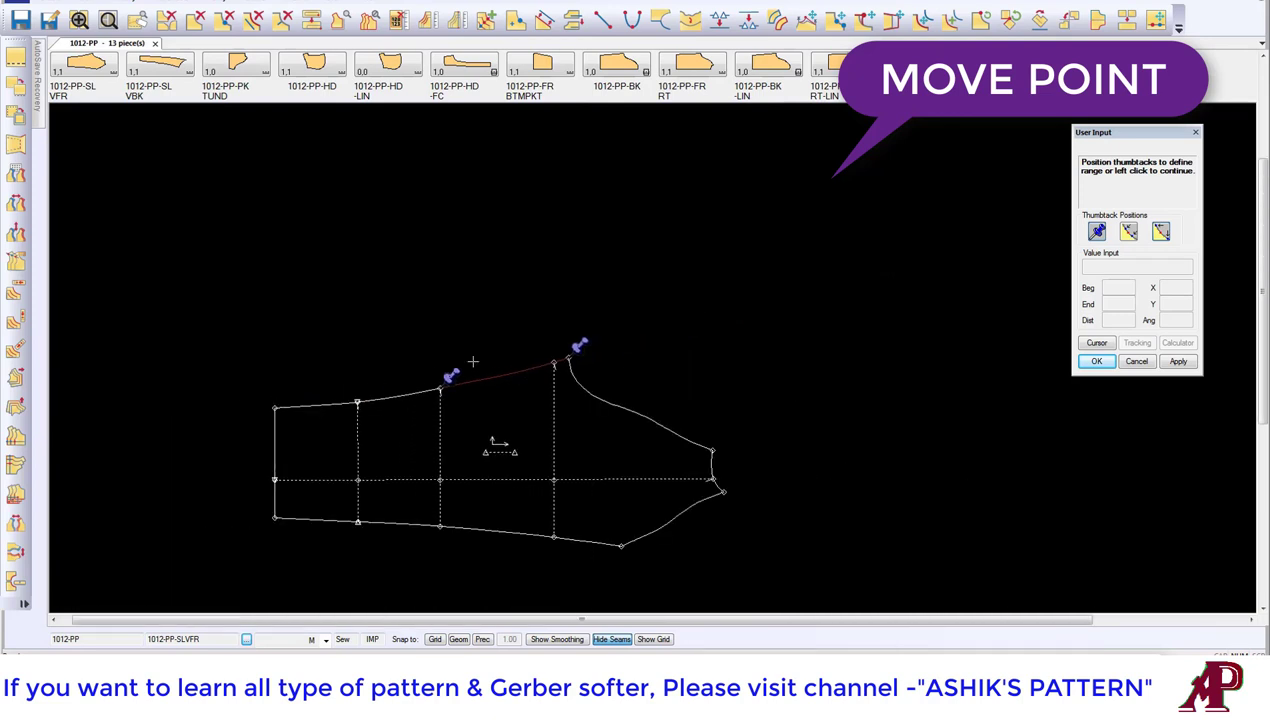
{"action": "scroll", "coordinate": [473, 361], "scroll_direction": "up", "scroll_amount": 2}
{"action": "scroll", "coordinate": [470, 355], "scroll_direction": "up", "scroll_amount": 1}
{"action": "scroll", "coordinate": [468, 348], "scroll_direction": "down", "scroll_amount": 2}
{"action": "scroll", "coordinate": [471, 344], "scroll_direction": "up", "scroll_amount": 2}
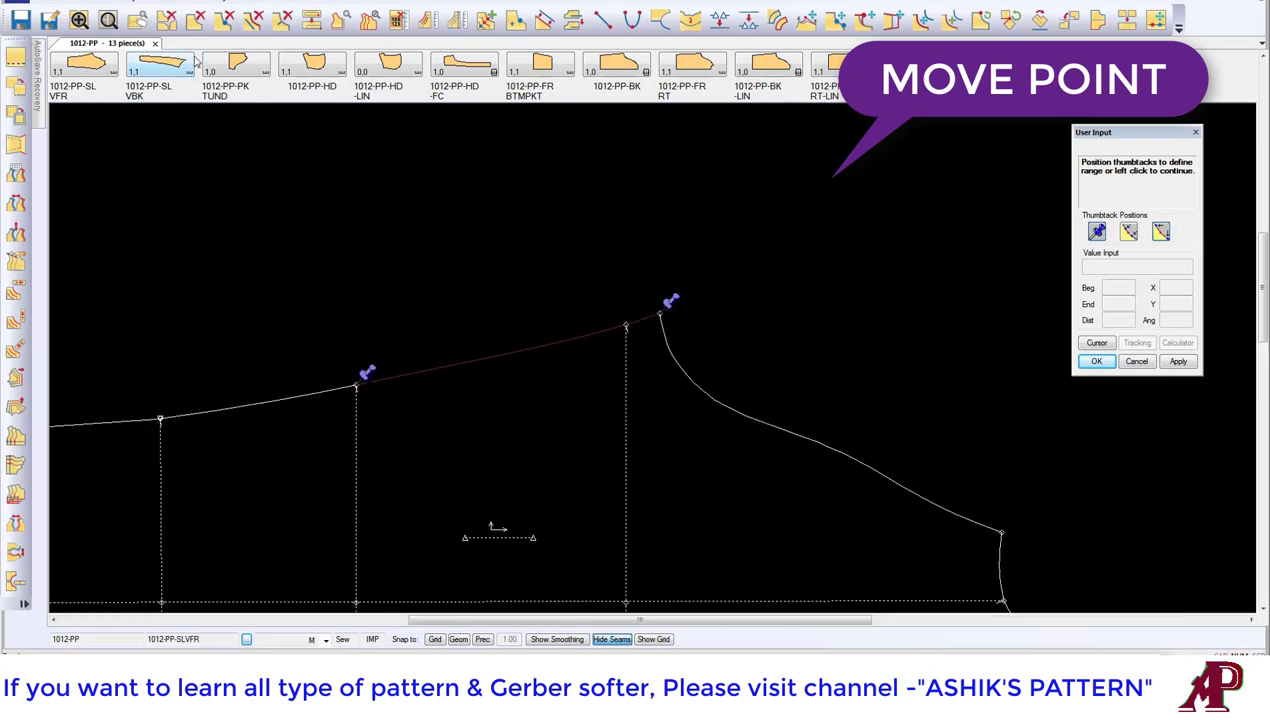
{"action": "left_click", "coordinate": [160, 3]}
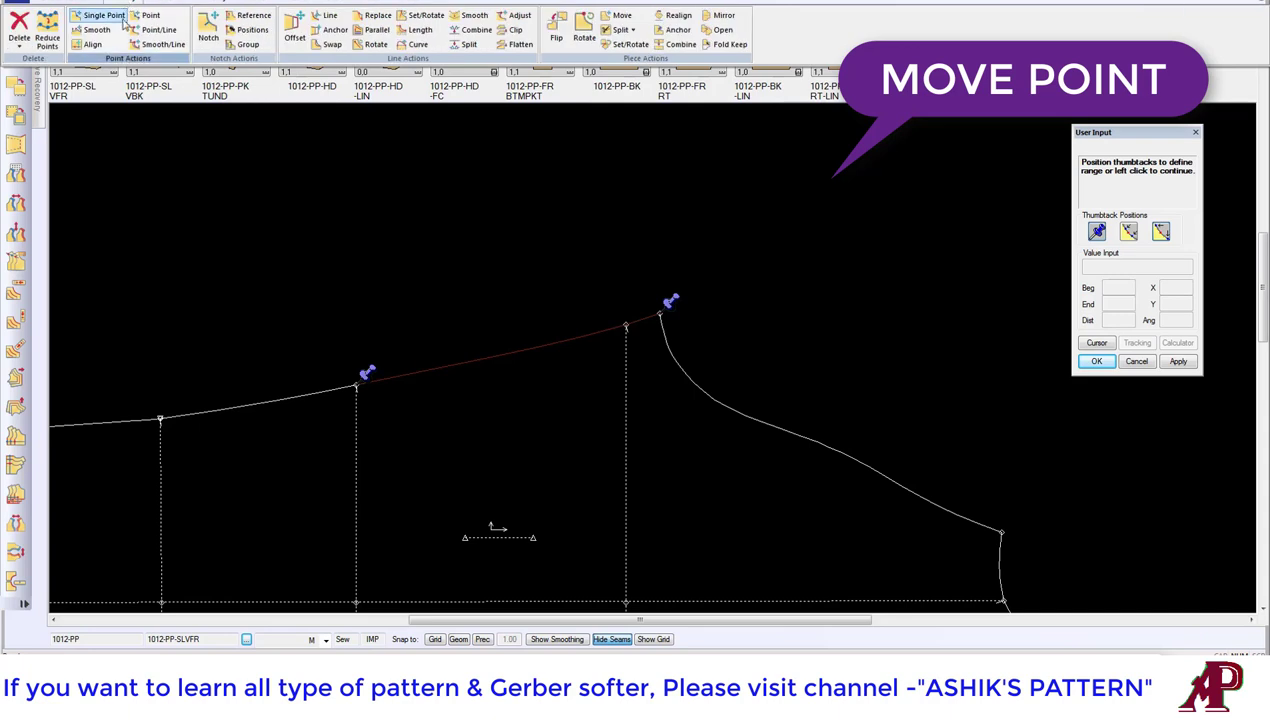
Step: Raise the notch point at the rightmost grid line slightly on the upper edge, then view the whole sleeve
{"action": "left_click", "coordinate": [160, 30]}
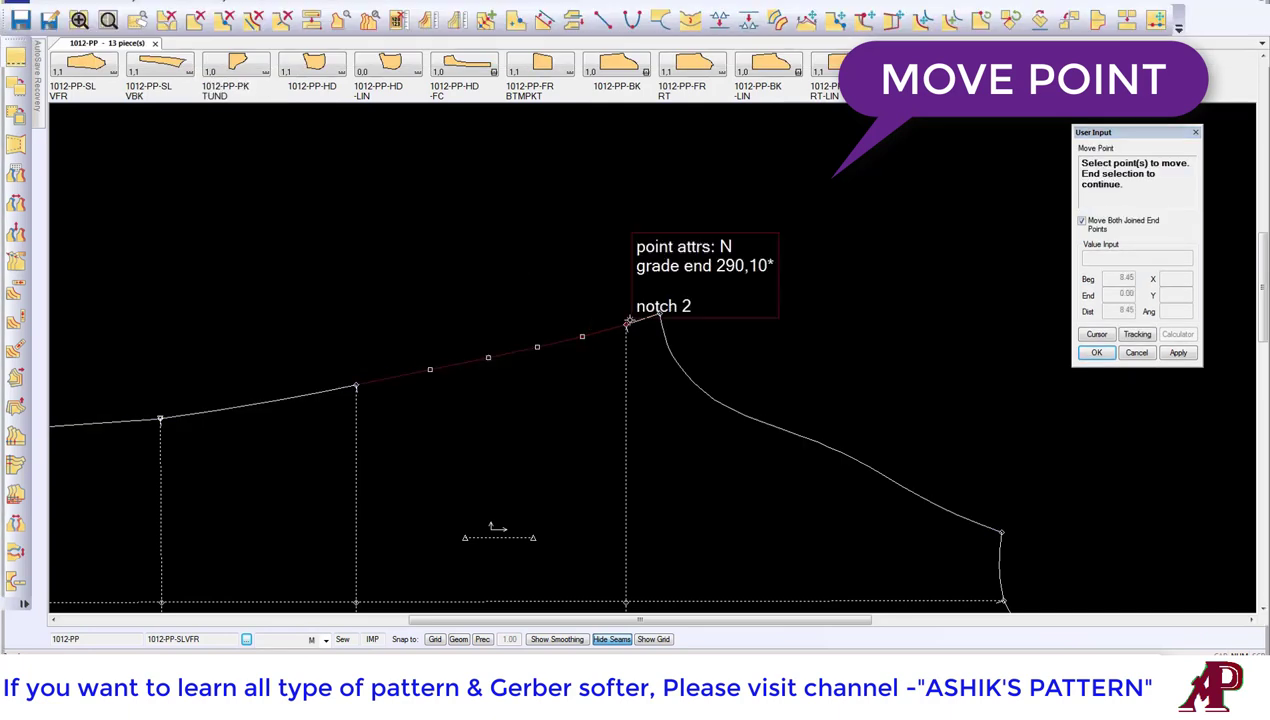
{"action": "scroll", "coordinate": [626, 325], "scroll_direction": "up", "scroll_amount": 3}
{"action": "right_click", "coordinate": [594, 302]}
{"action": "left_click", "coordinate": [600, 306]}
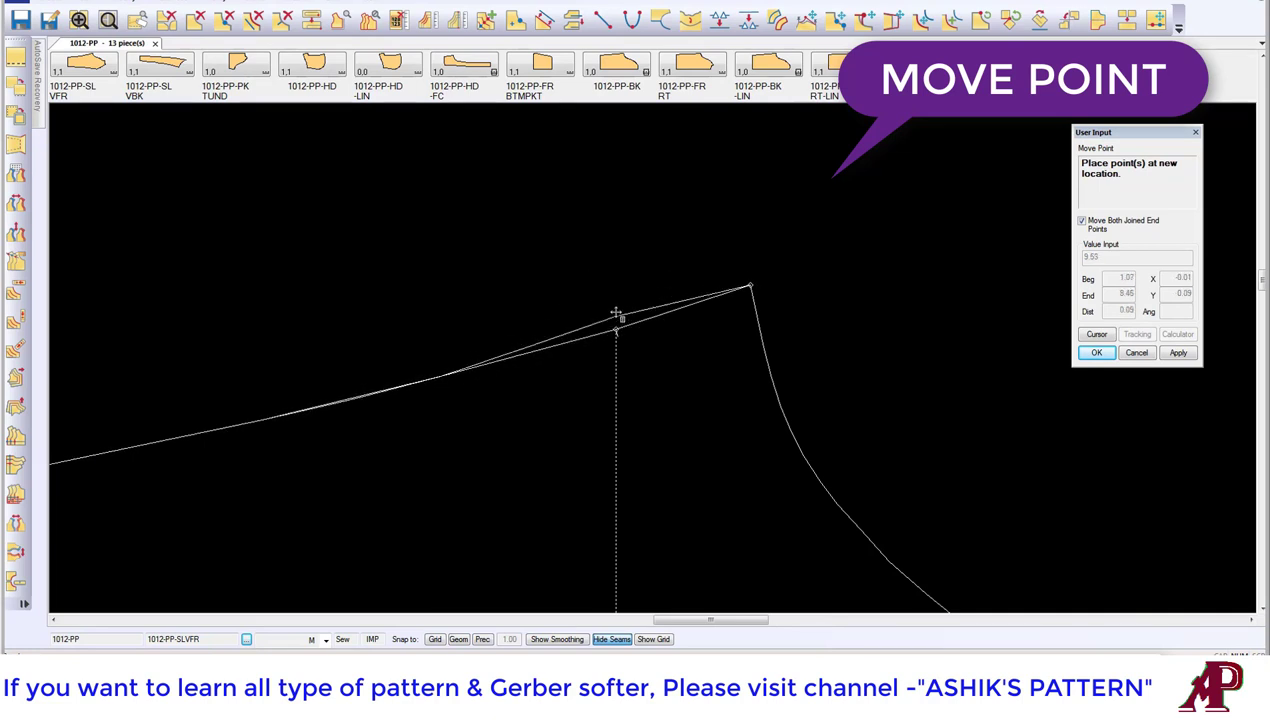
{"action": "left_click", "coordinate": [614, 309]}
{"action": "scroll", "coordinate": [630, 280], "scroll_direction": "down", "scroll_amount": 1}
{"action": "scroll", "coordinate": [630, 280], "scroll_direction": "down", "scroll_amount": 1}
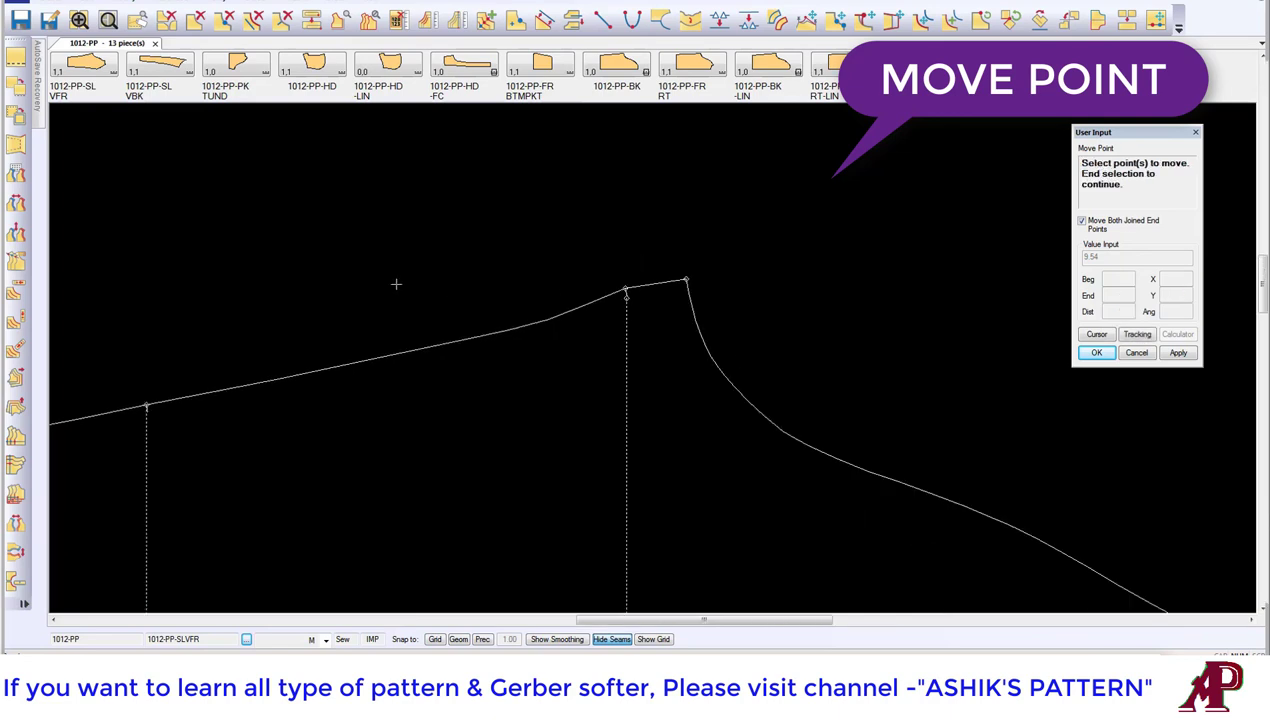
{"action": "scroll", "coordinate": [227, 293], "scroll_direction": "down", "scroll_amount": 2}
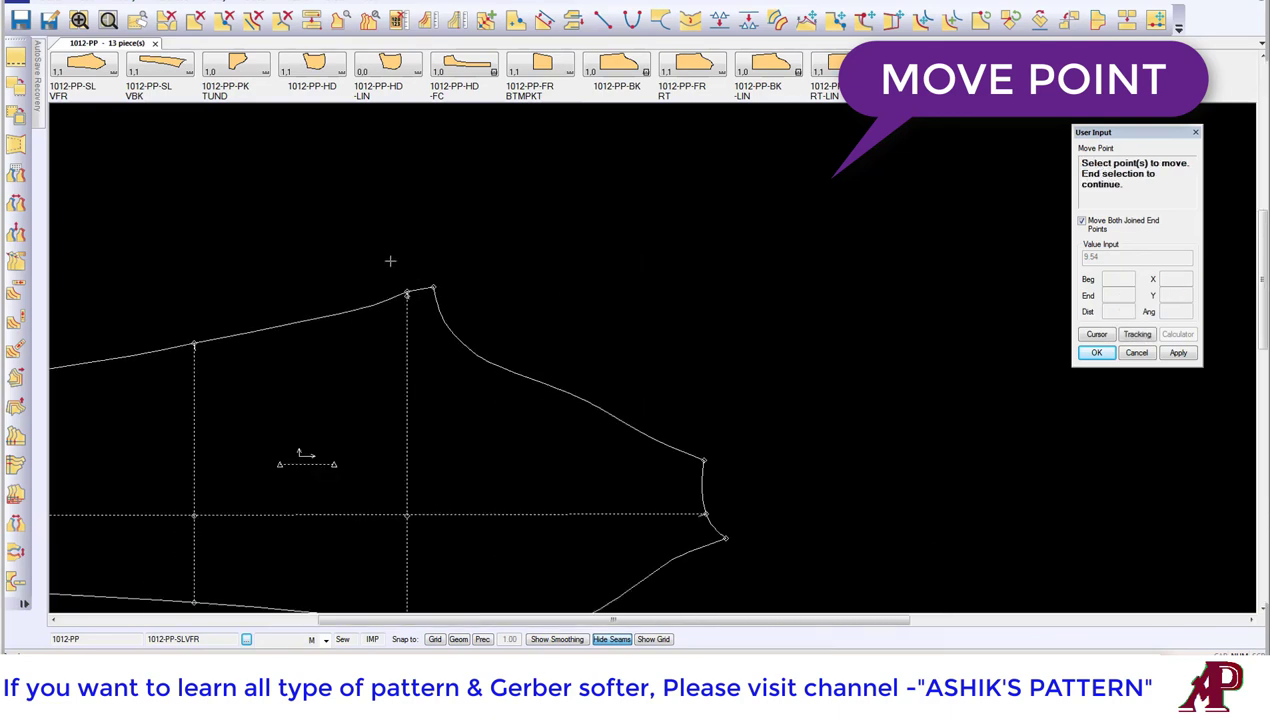
{"action": "middle_click_drag", "start_coordinate": [425, 337], "coordinate": [618, 226]}
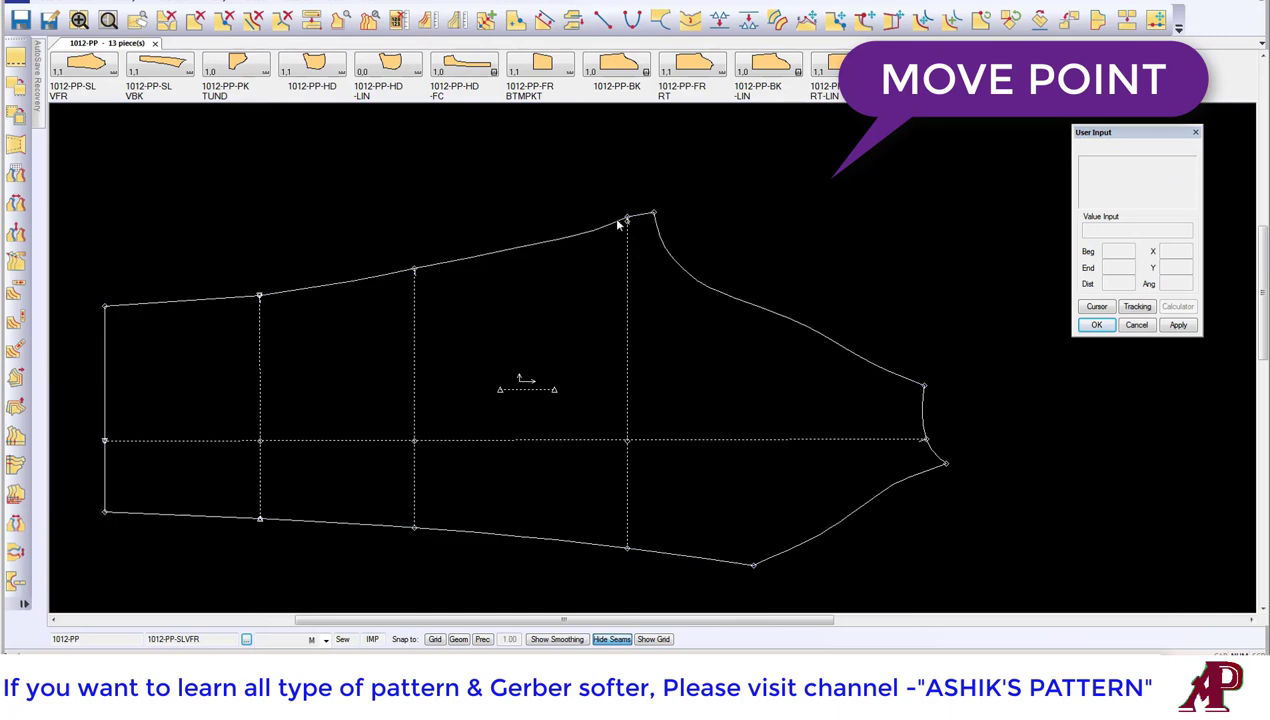
{"action": "left_click", "coordinate": [123, 3]}
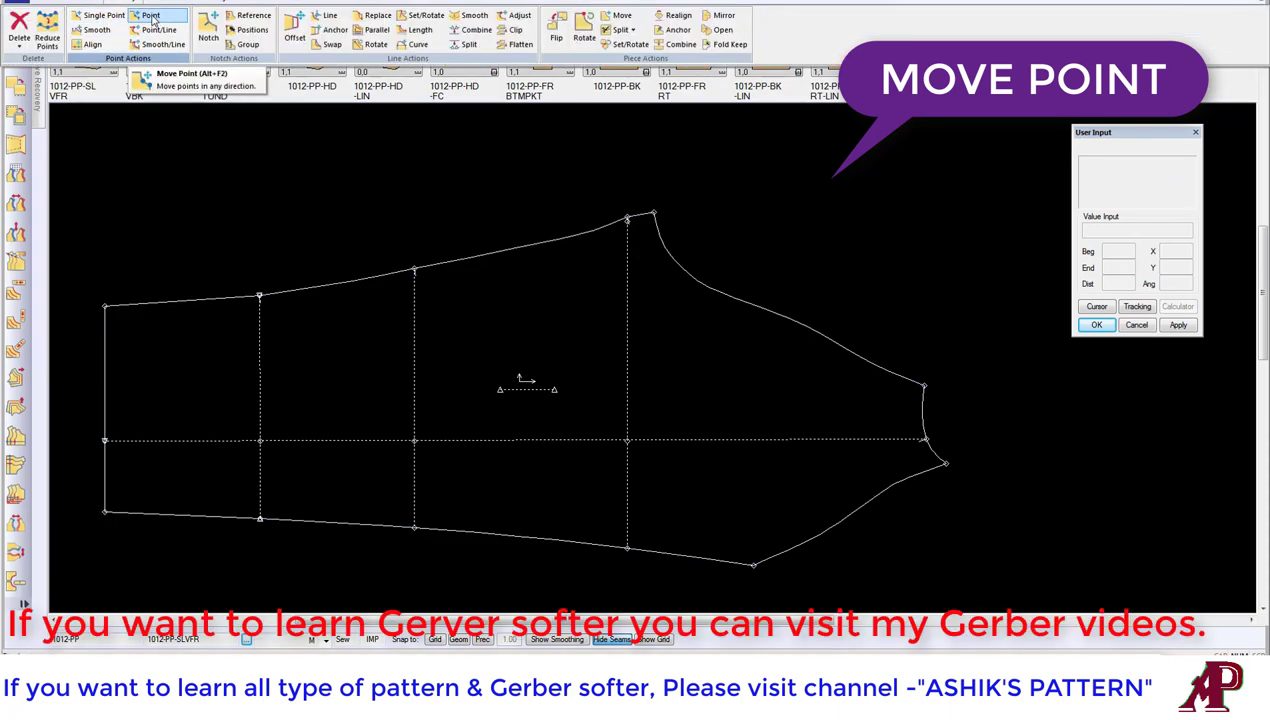
{"action": "left_click", "coordinate": [150, 16]}
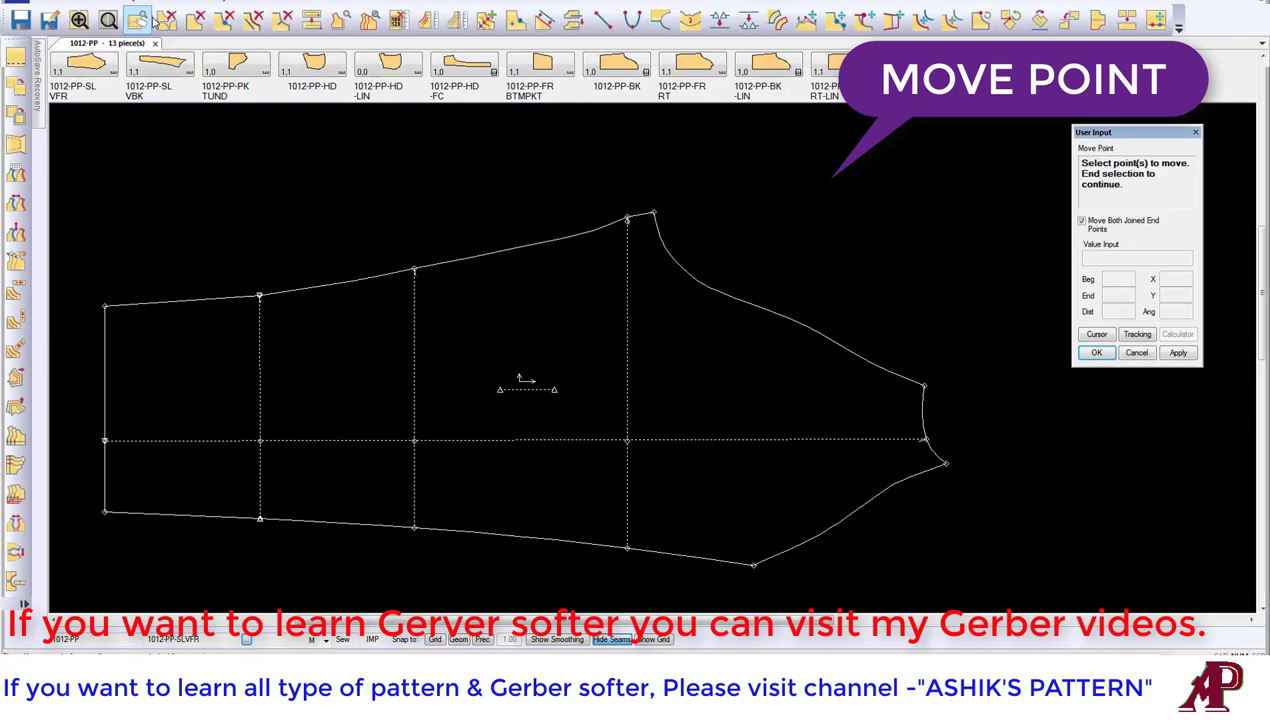
{"action": "left_click", "coordinate": [655, 200]}
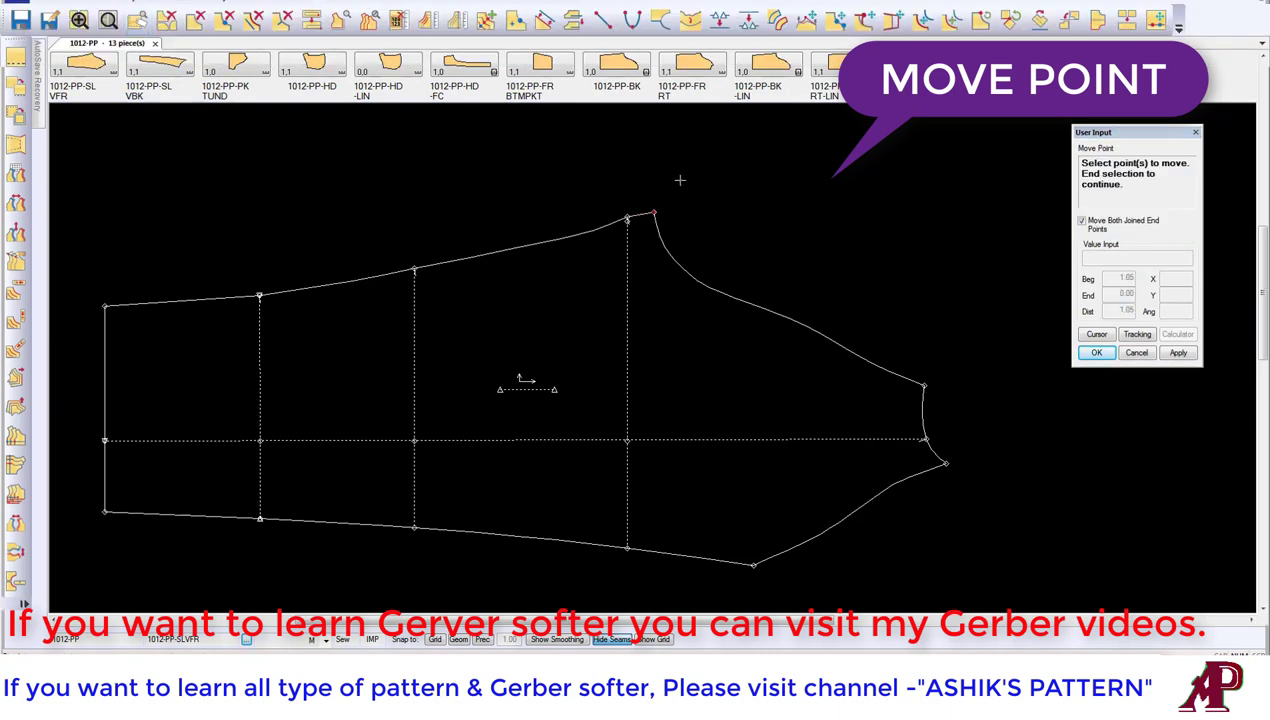
{"action": "right_click", "coordinate": [660, 172]}
{"action": "left_click", "coordinate": [672, 181]}
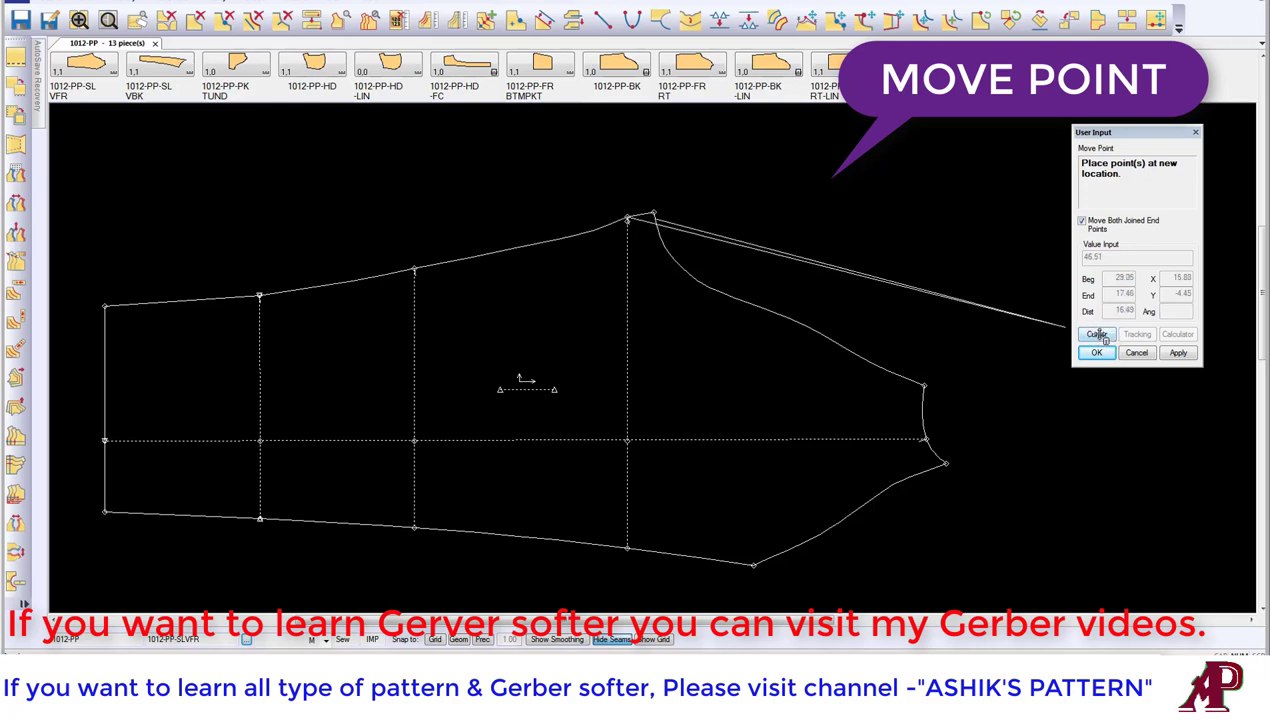
{"action": "left_click", "coordinate": [1102, 336]}
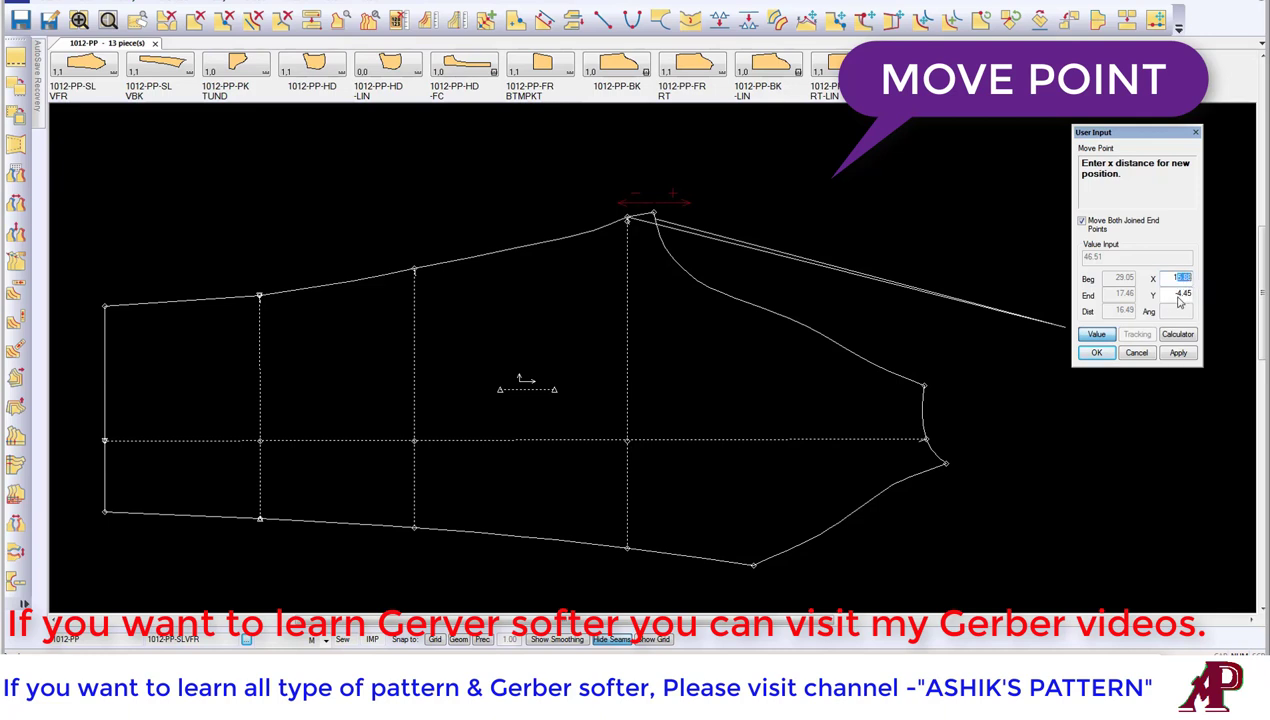
{"action": "key", "text": "Return"}
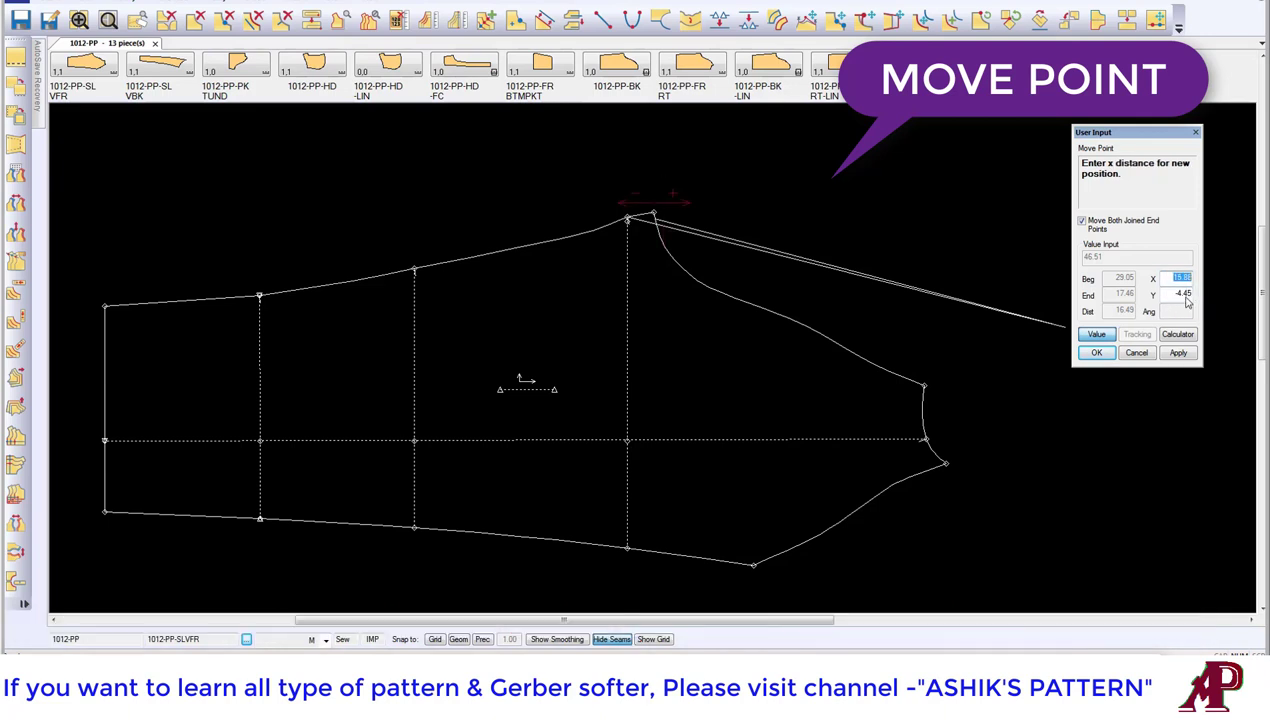
{"action": "key", "text": "Return"}
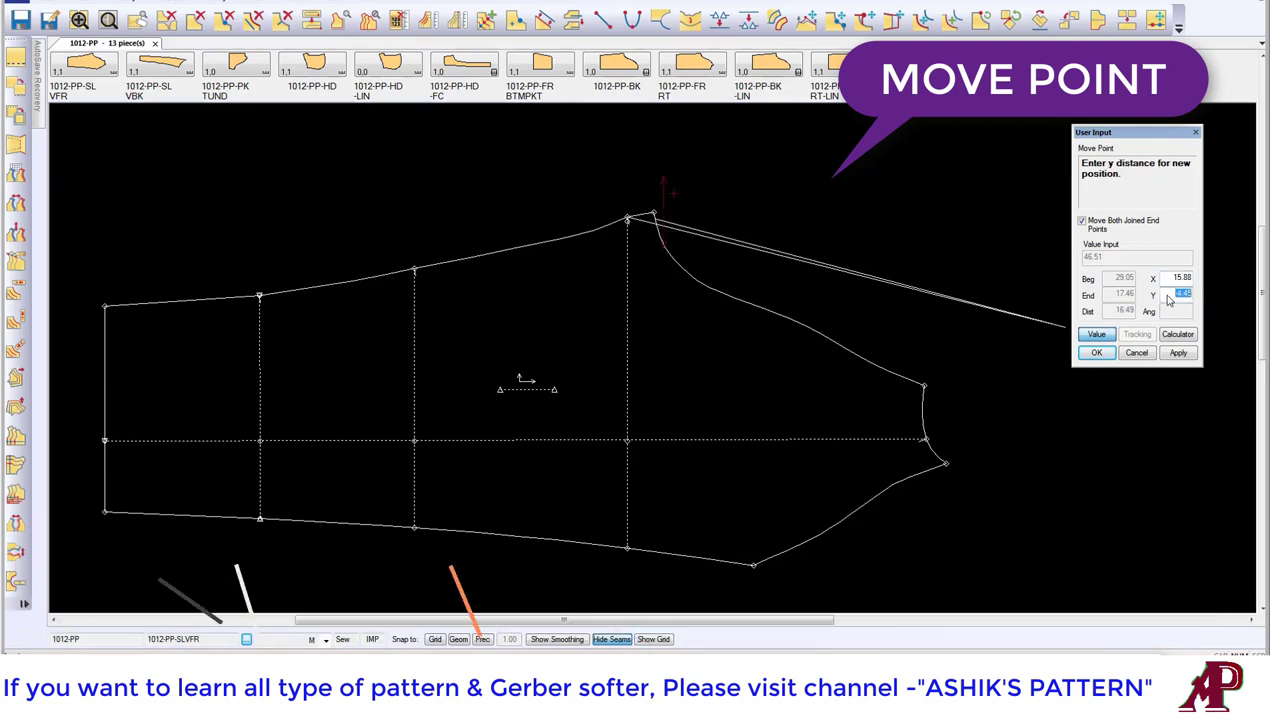
{"action": "type", "text": "1"}
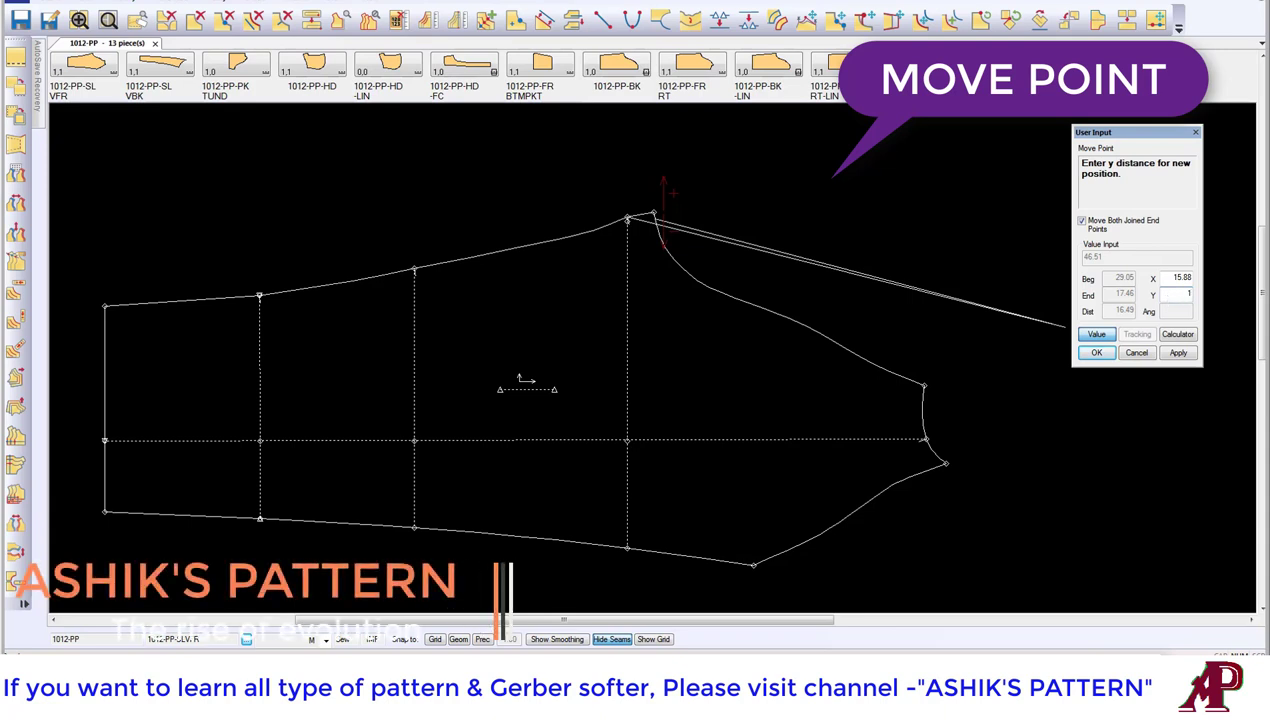
{"action": "left_click", "coordinate": [1190, 354]}
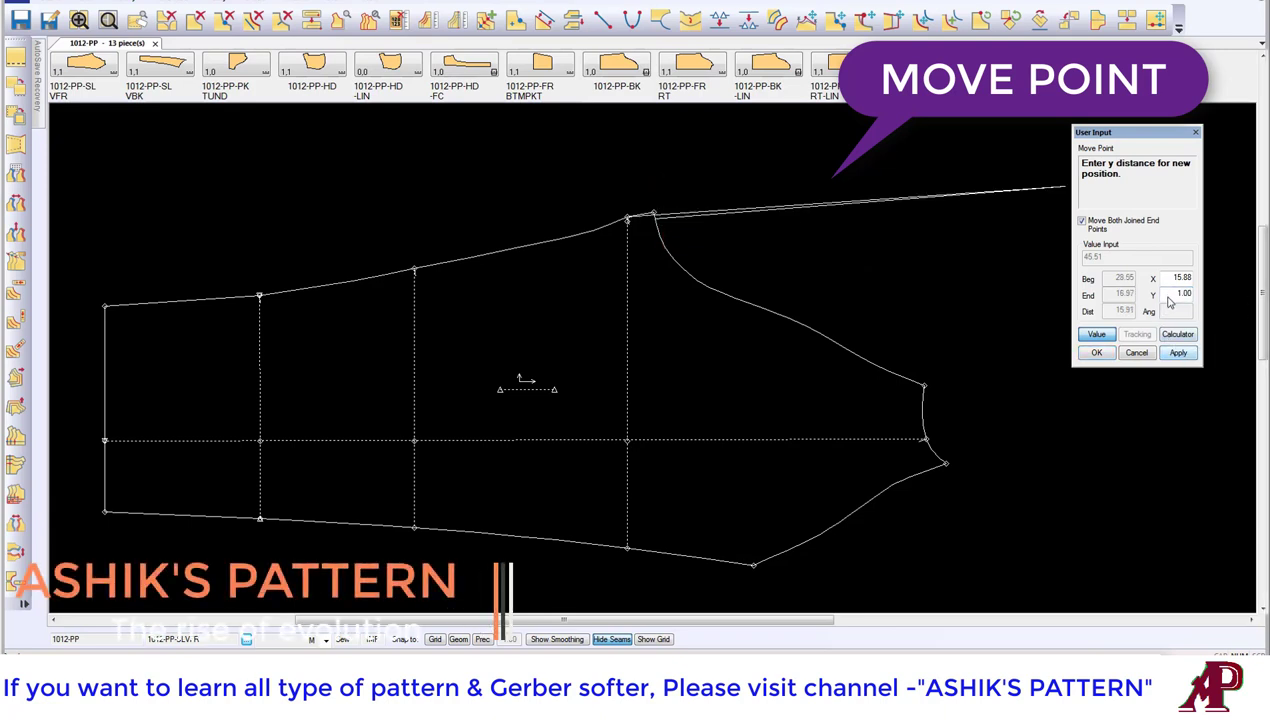
{"action": "type", "text": "0"}
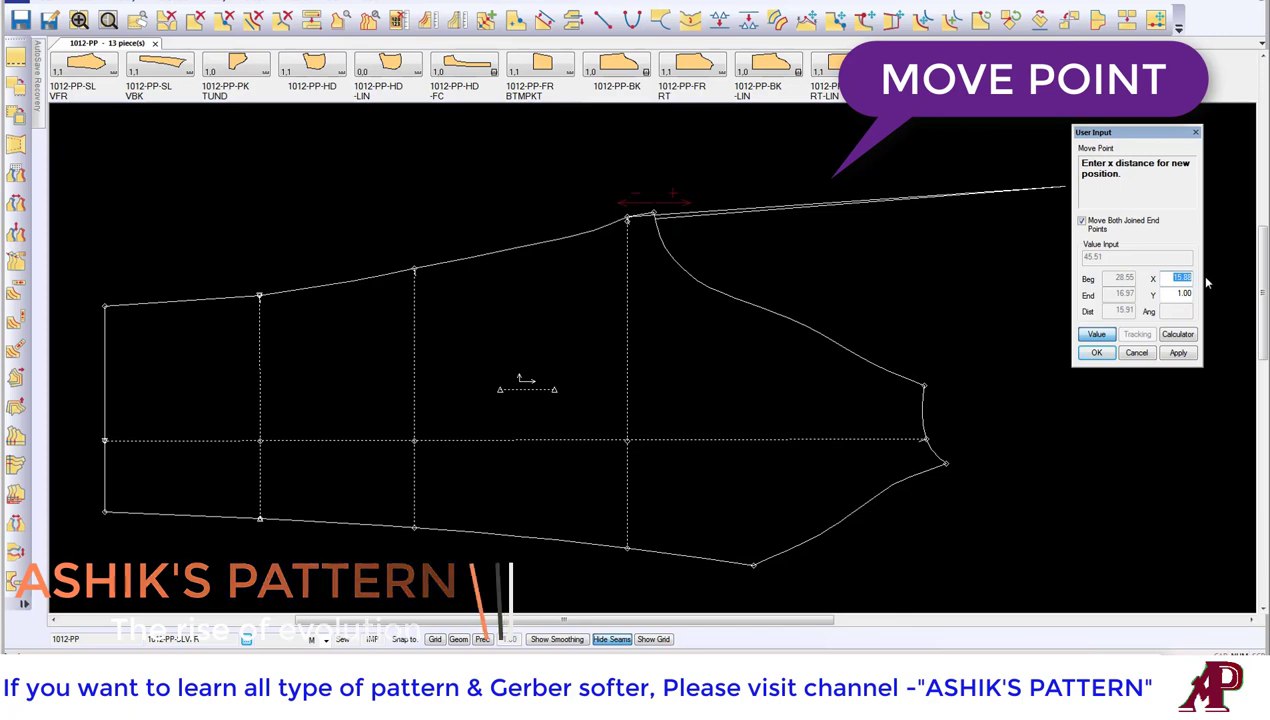
{"action": "left_click", "coordinate": [1180, 354]}
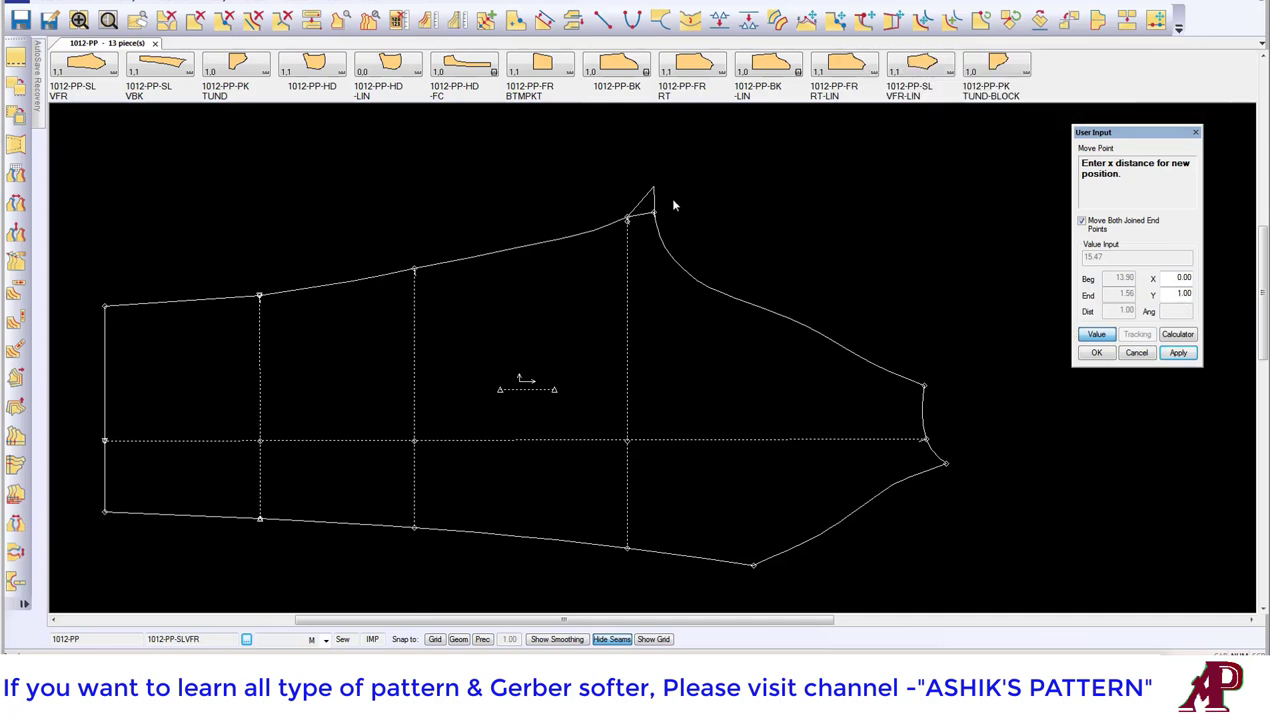
{"action": "left_click", "coordinate": [1097, 336]}
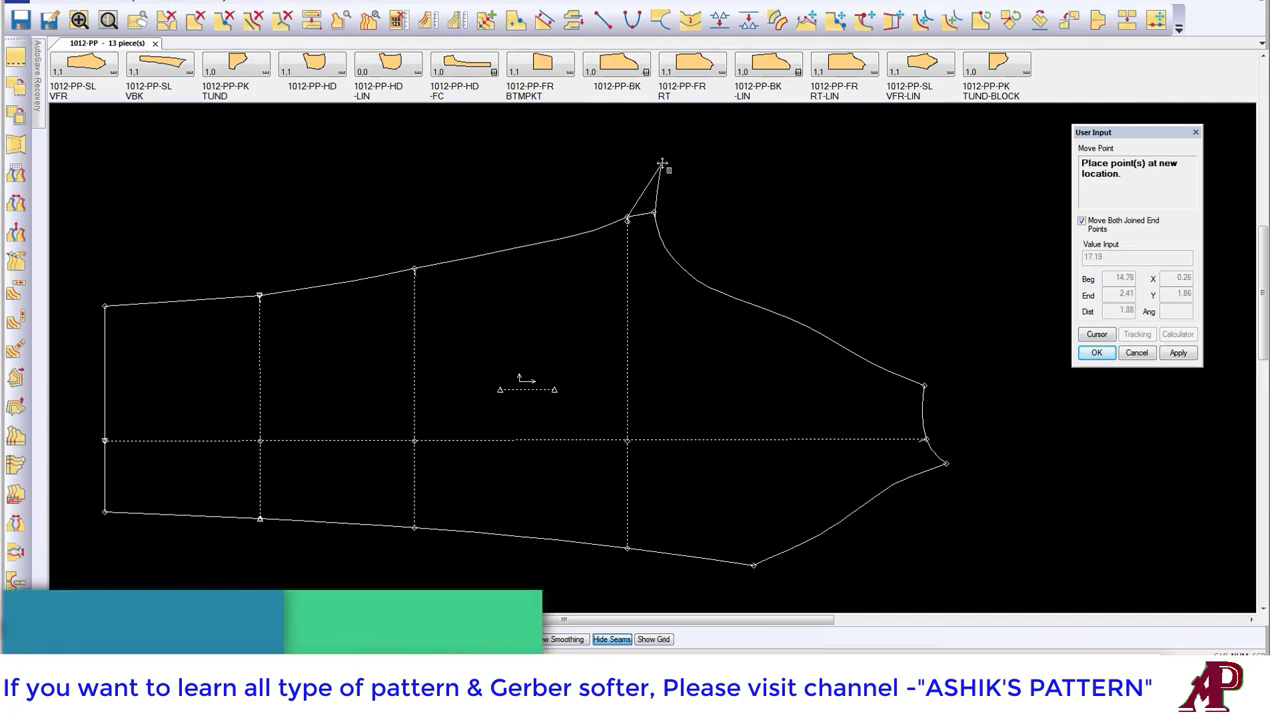
{"action": "right_click", "coordinate": [618, 162]}
{"action": "left_click", "coordinate": [630, 168]}
{"action": "left_click", "coordinate": [655, 213]}
{"action": "right_click", "coordinate": [620, 176]}
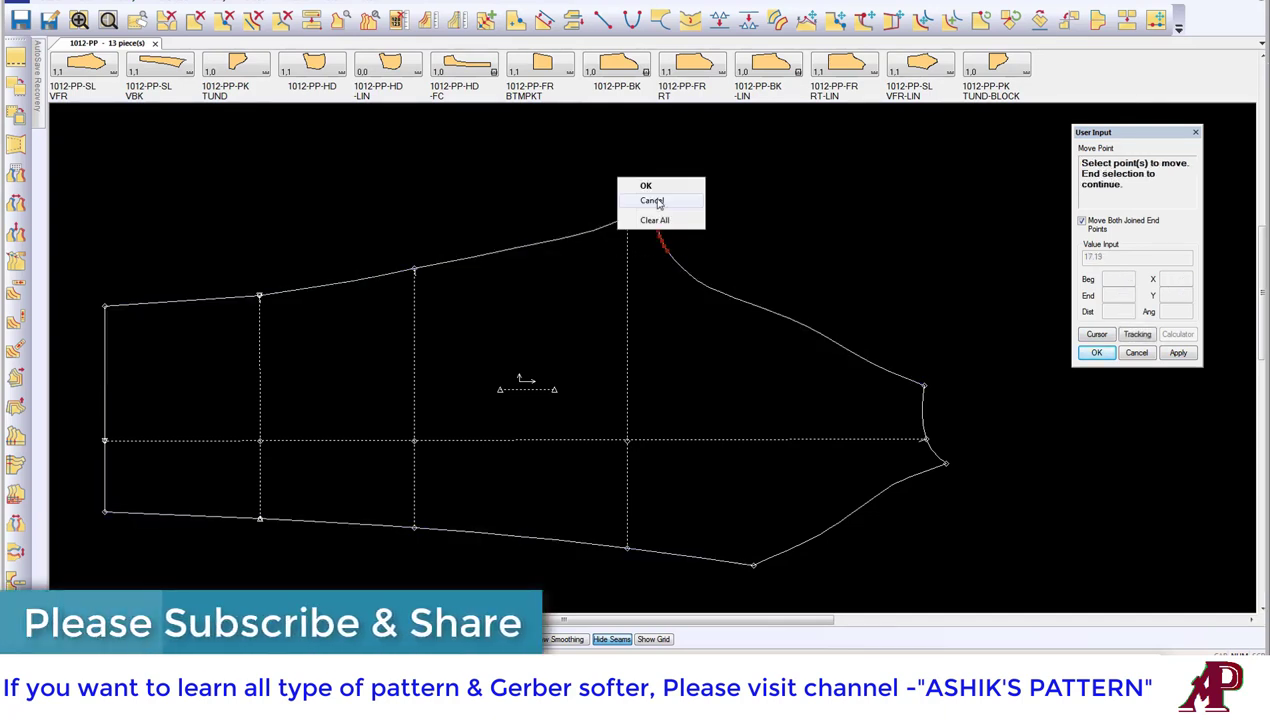
{"action": "left_click", "coordinate": [640, 185]}
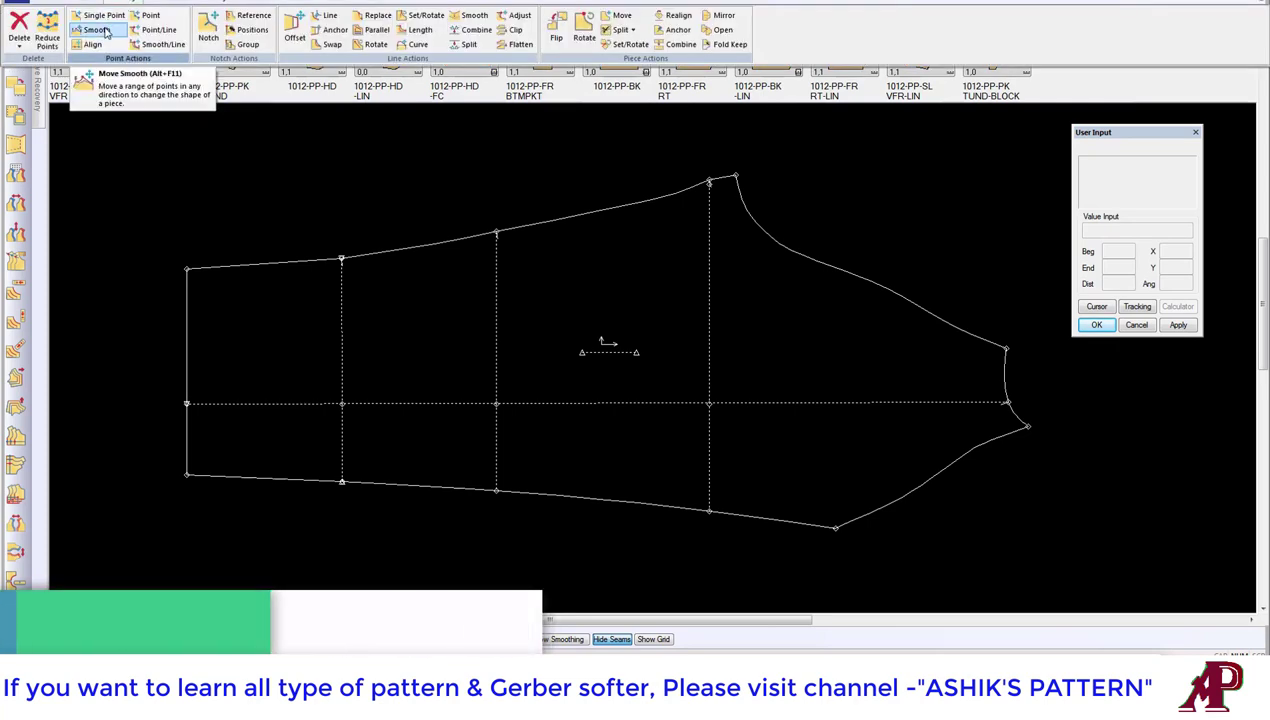
{"action": "left_click", "coordinate": [105, 35]}
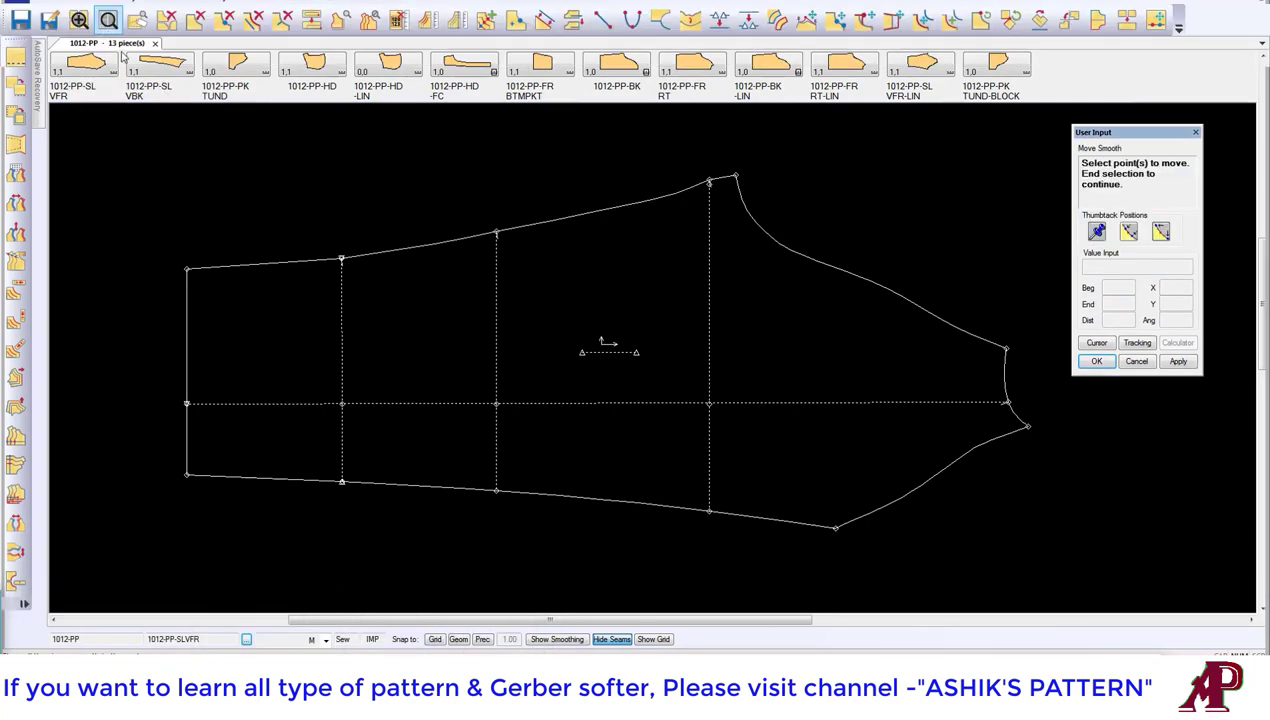
{"action": "left_click", "coordinate": [187, 268]}
{"action": "right_click", "coordinate": [251, 213]}
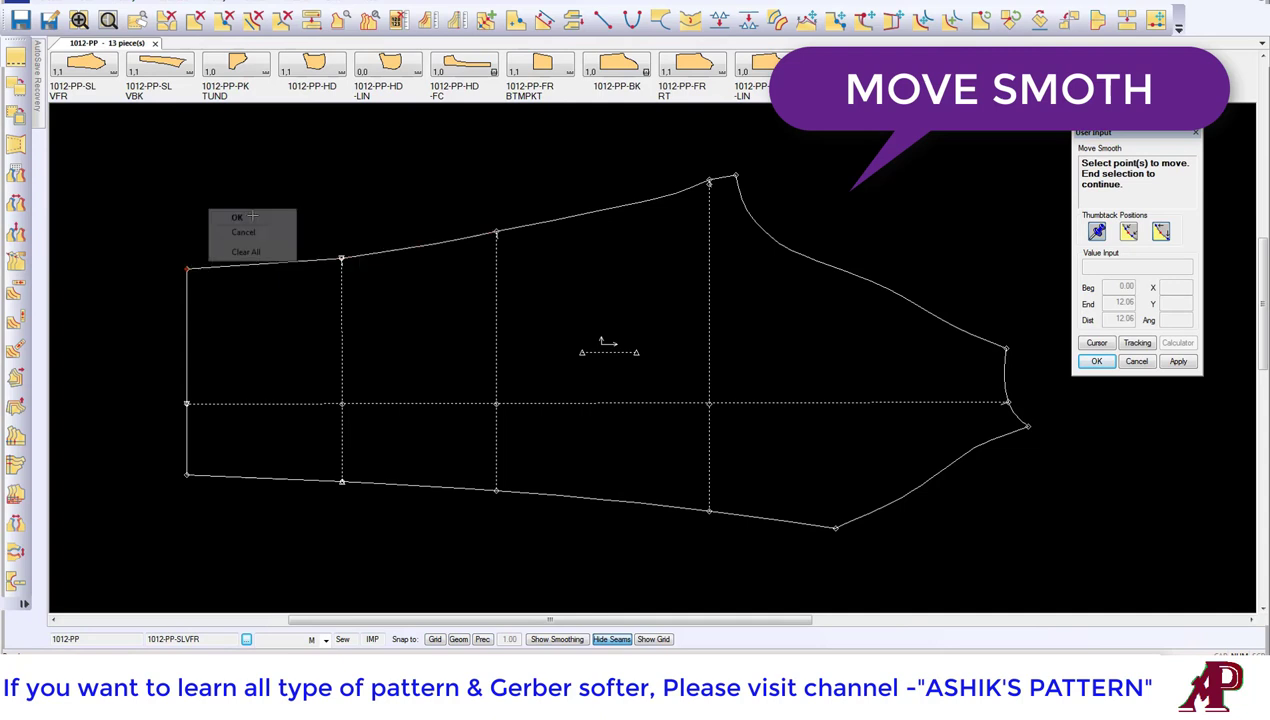
{"action": "left_click", "coordinate": [262, 218]}
{"action": "left_click", "coordinate": [233, 229]}
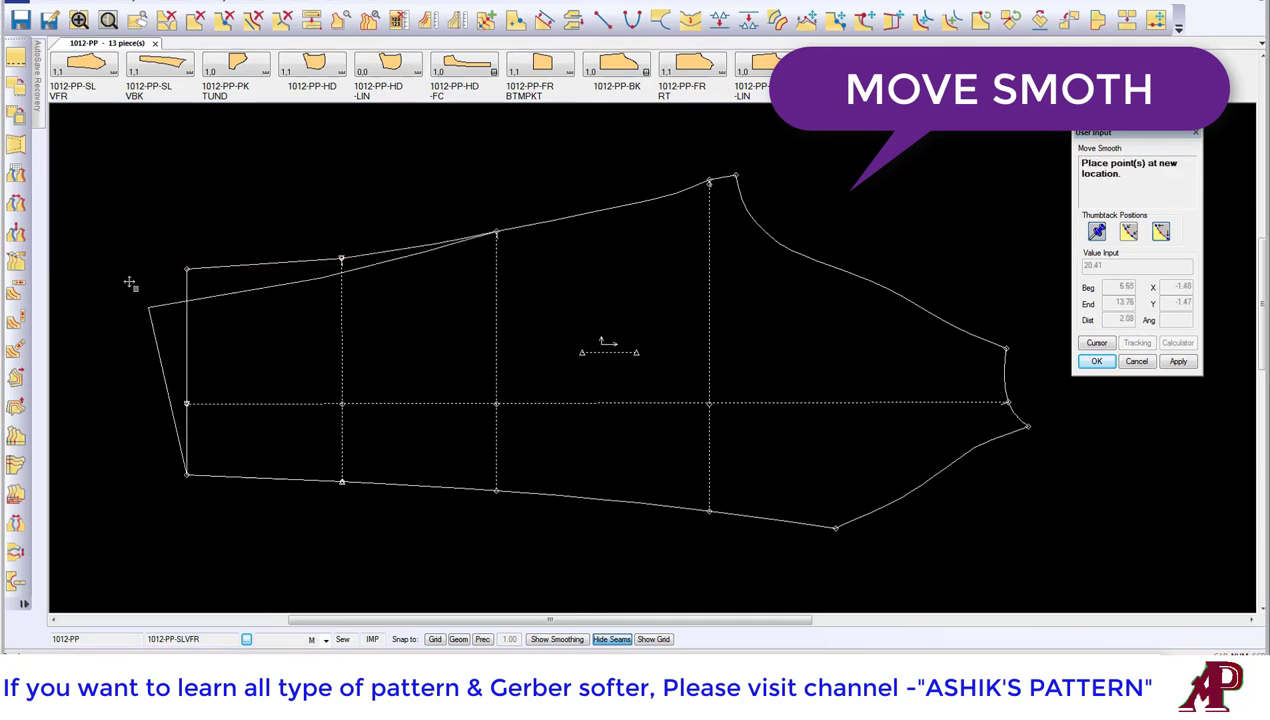
{"action": "left_click", "coordinate": [277, 298]}
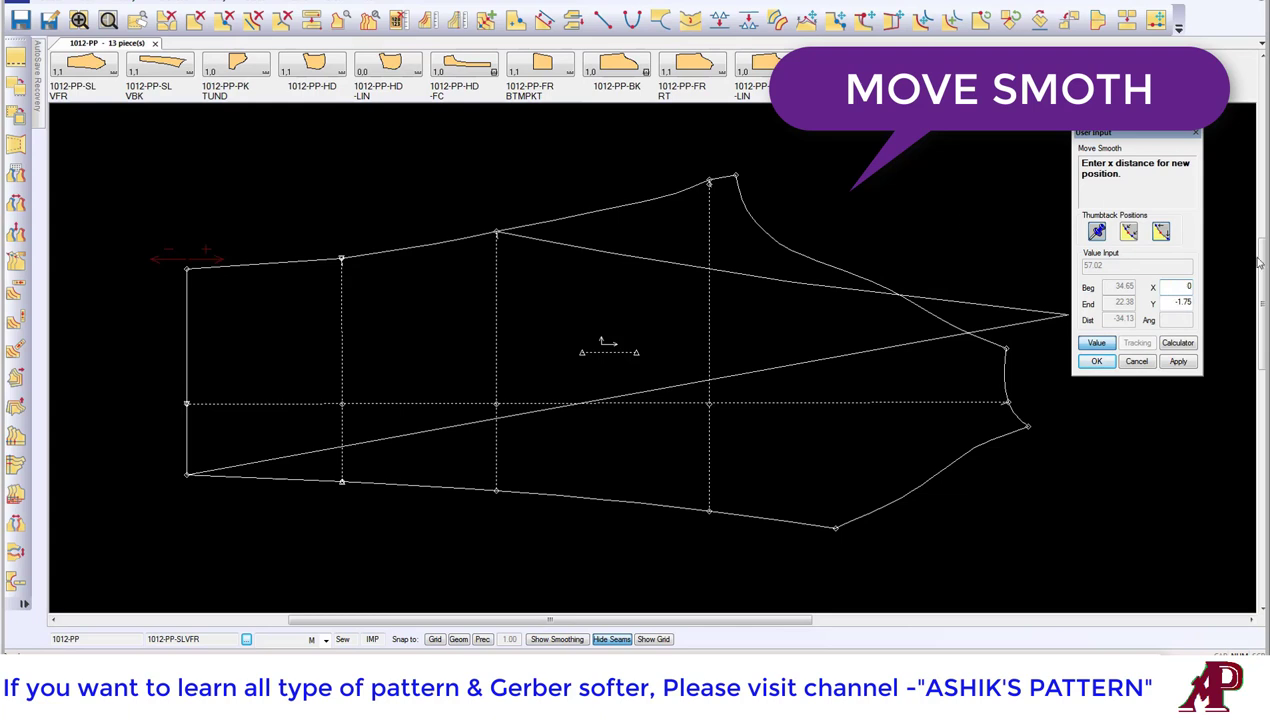
{"action": "key", "text": "Return"}
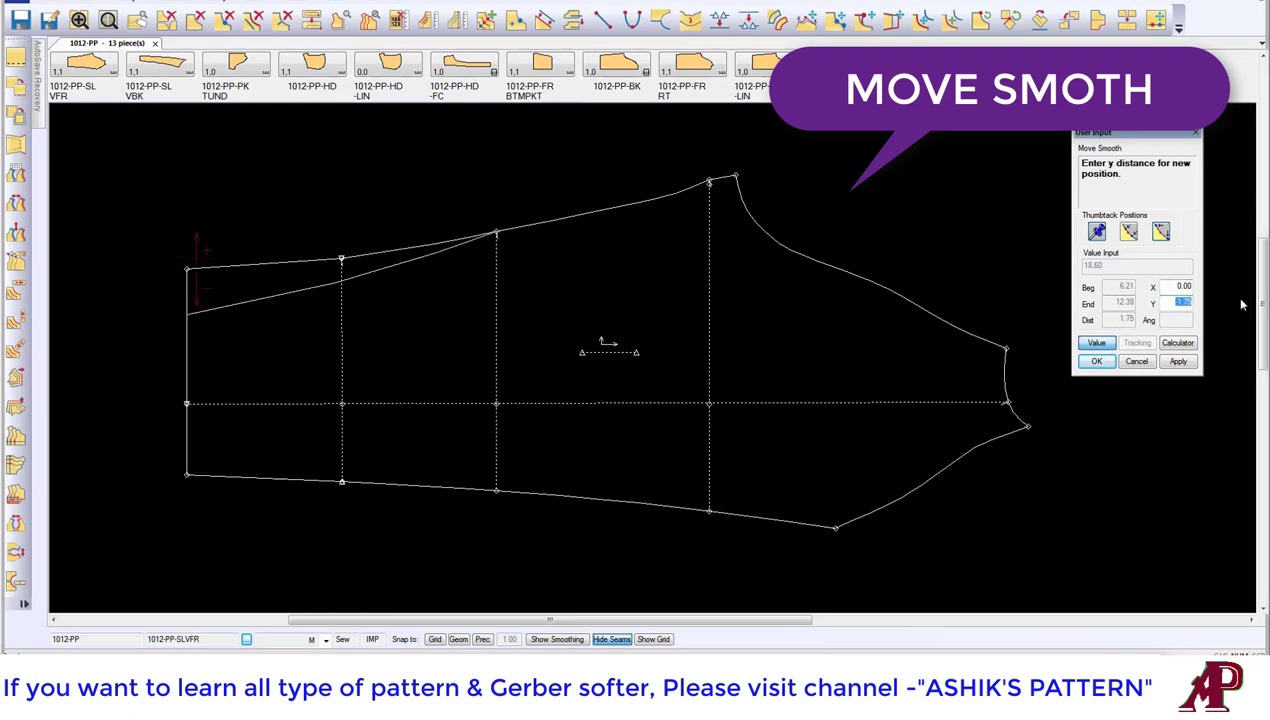
{"action": "type", "text": "2"}
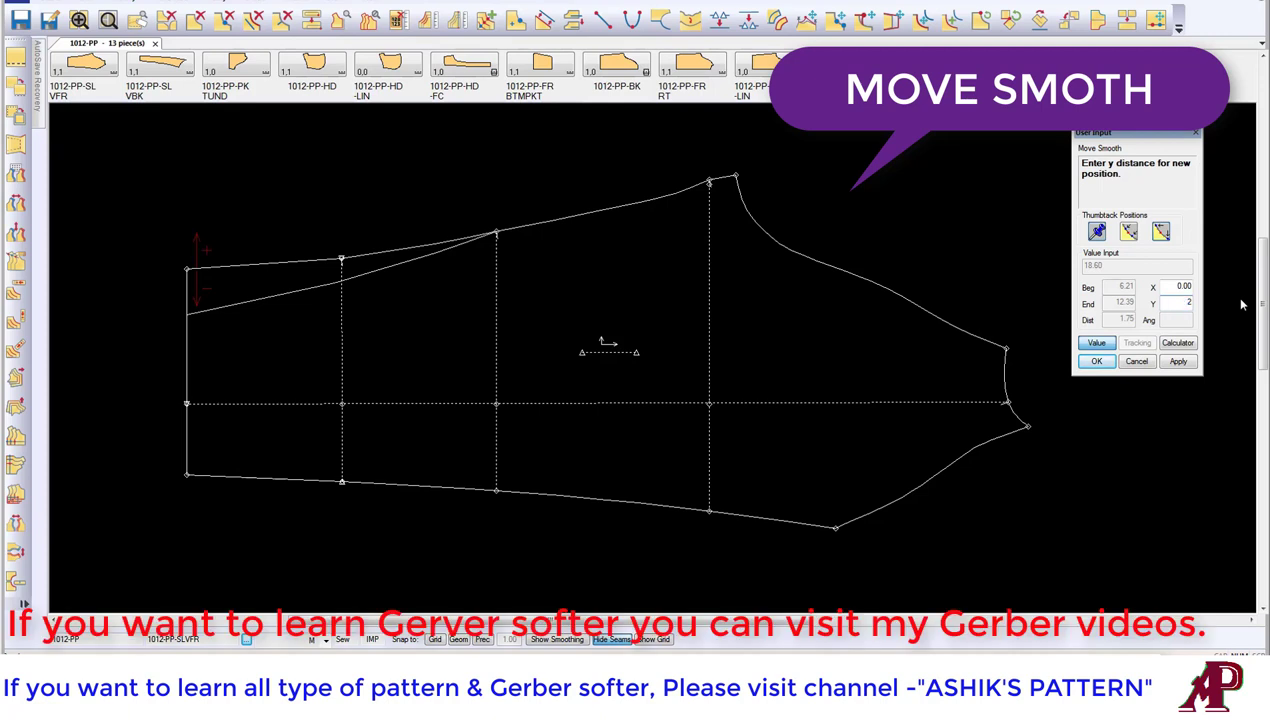
{"action": "left_click", "coordinate": [1172, 361]}
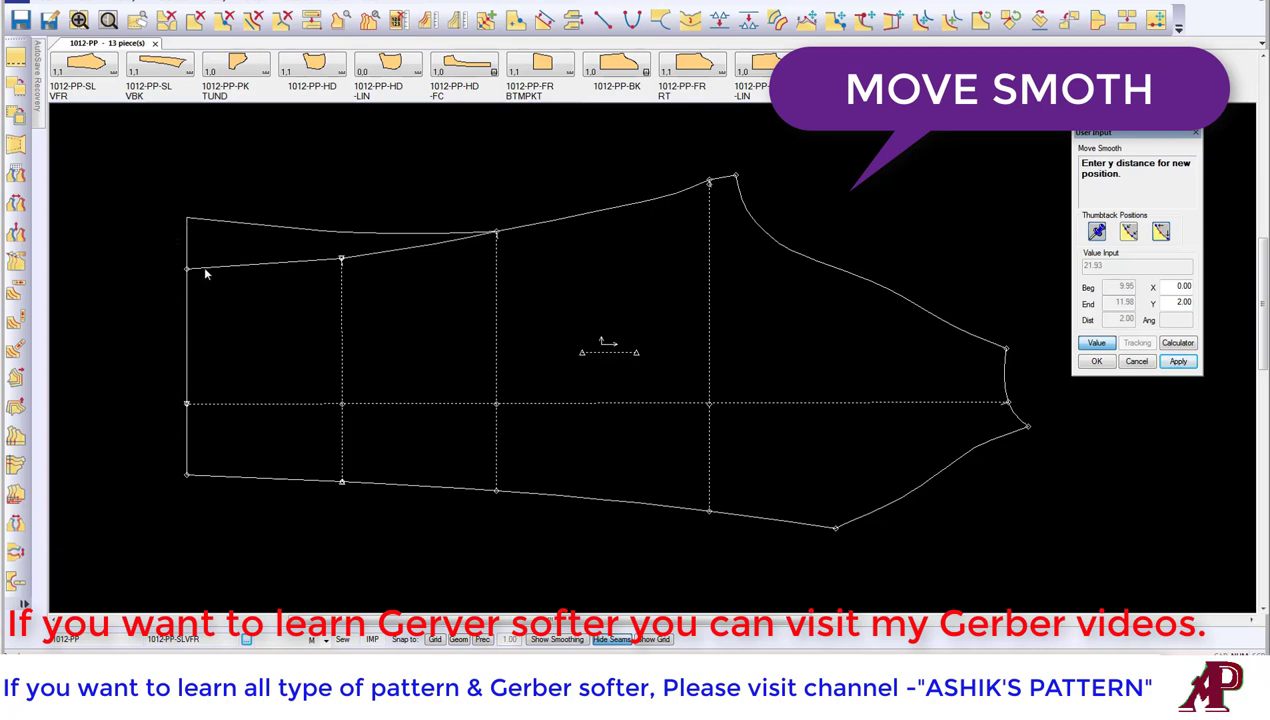
{"action": "left_click", "coordinate": [1096, 344]}
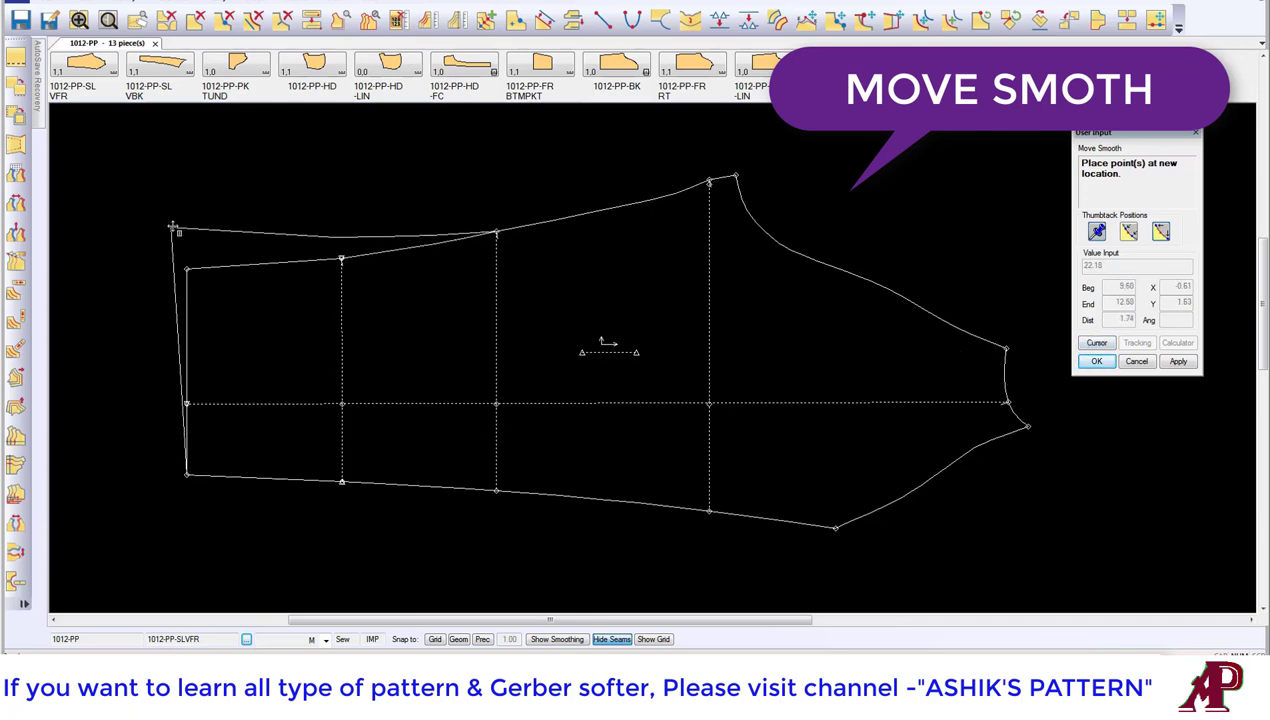
{"action": "left_click", "coordinate": [173, 228]}
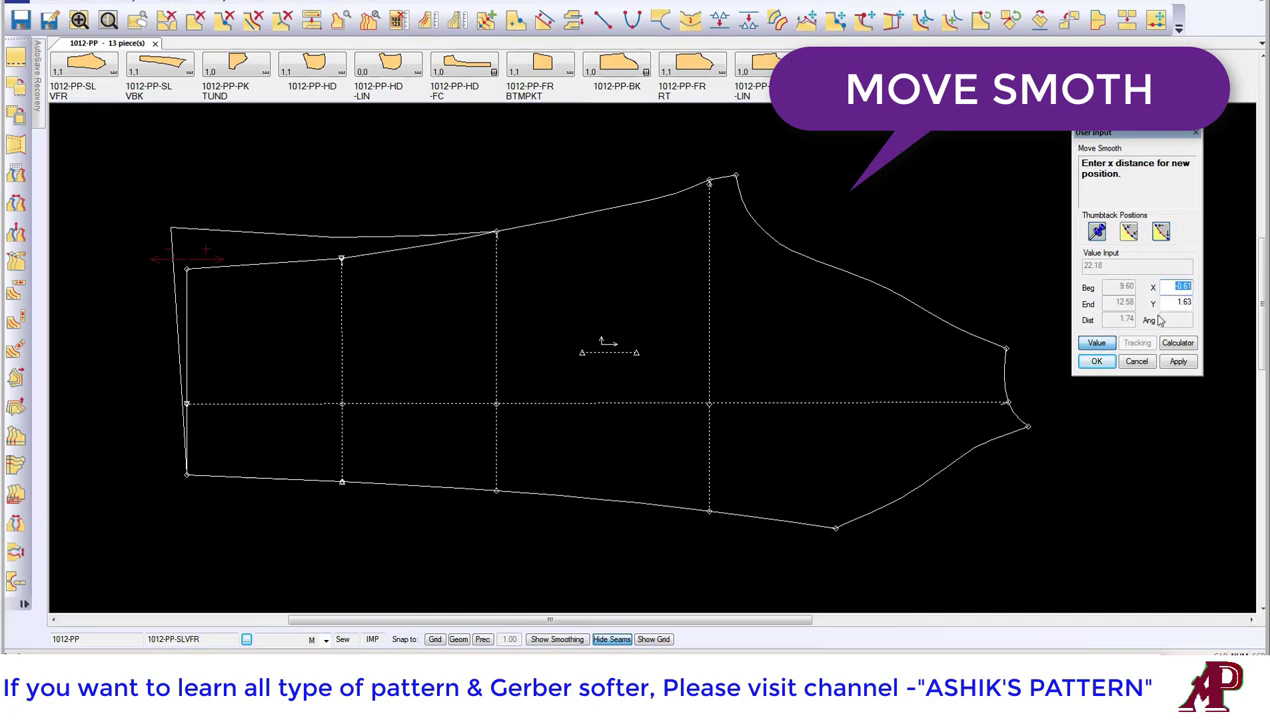
{"action": "left_click", "coordinate": [1137, 366]}
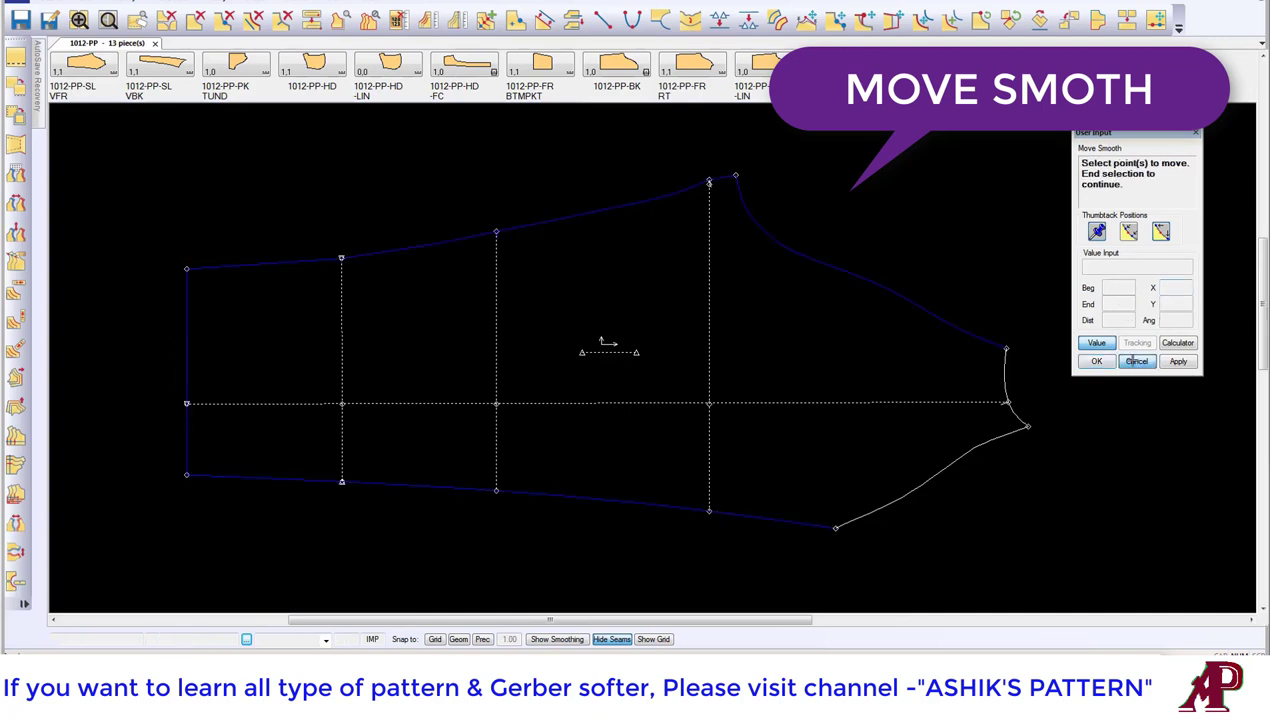
{"action": "right_click", "coordinate": [390, 258]}
{"action": "left_click", "coordinate": [450, 286]}
{"action": "left_click", "coordinate": [450, 286]}
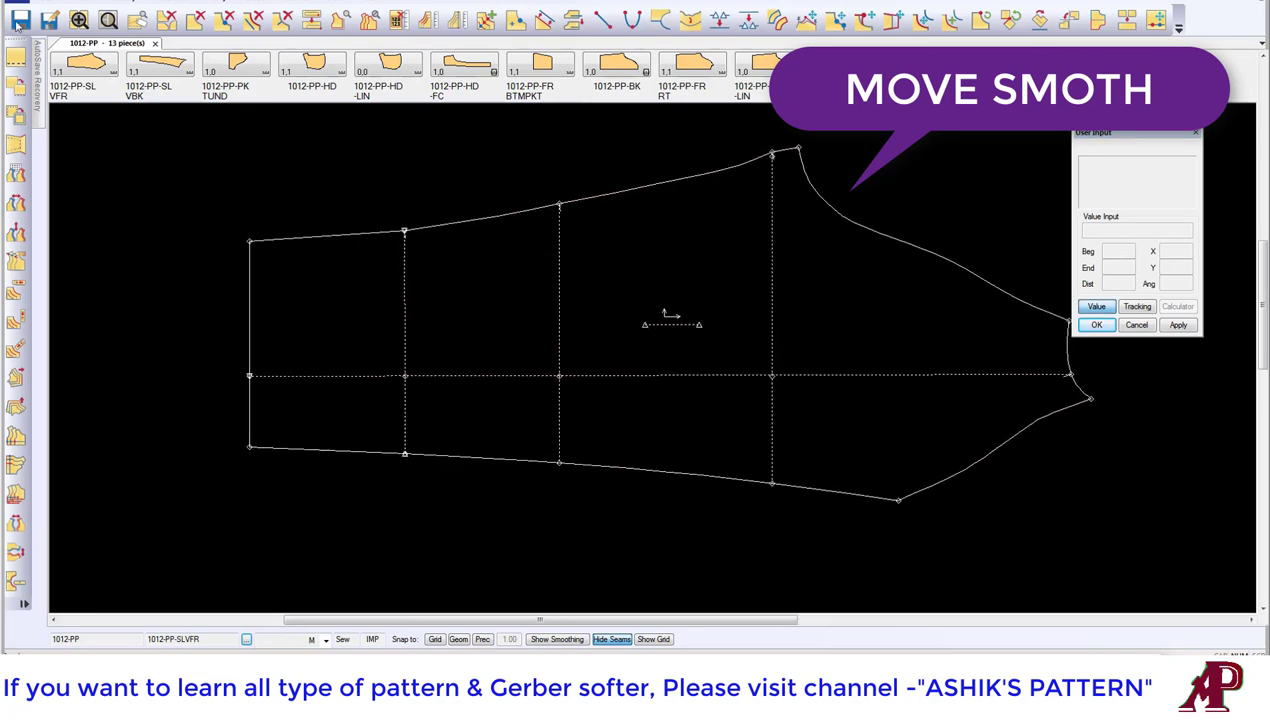
{"action": "left_click", "coordinate": [132, 3]}
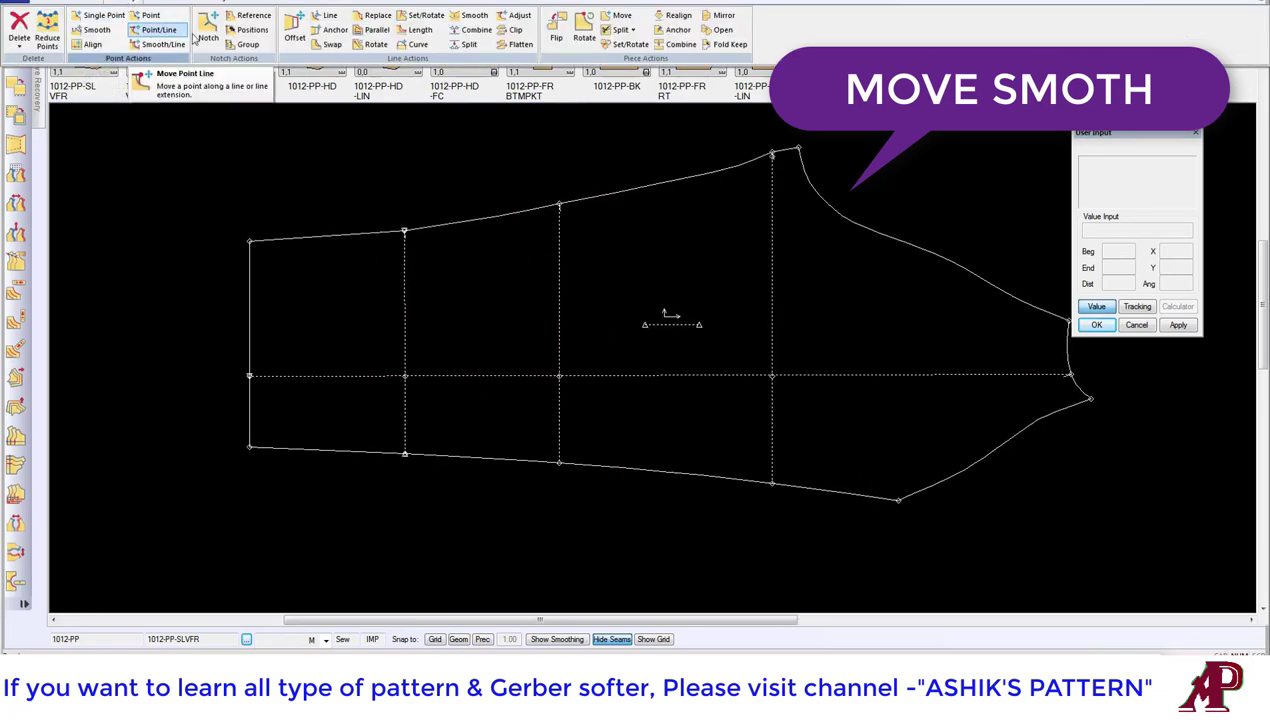
{"action": "left_click", "coordinate": [94, 31]}
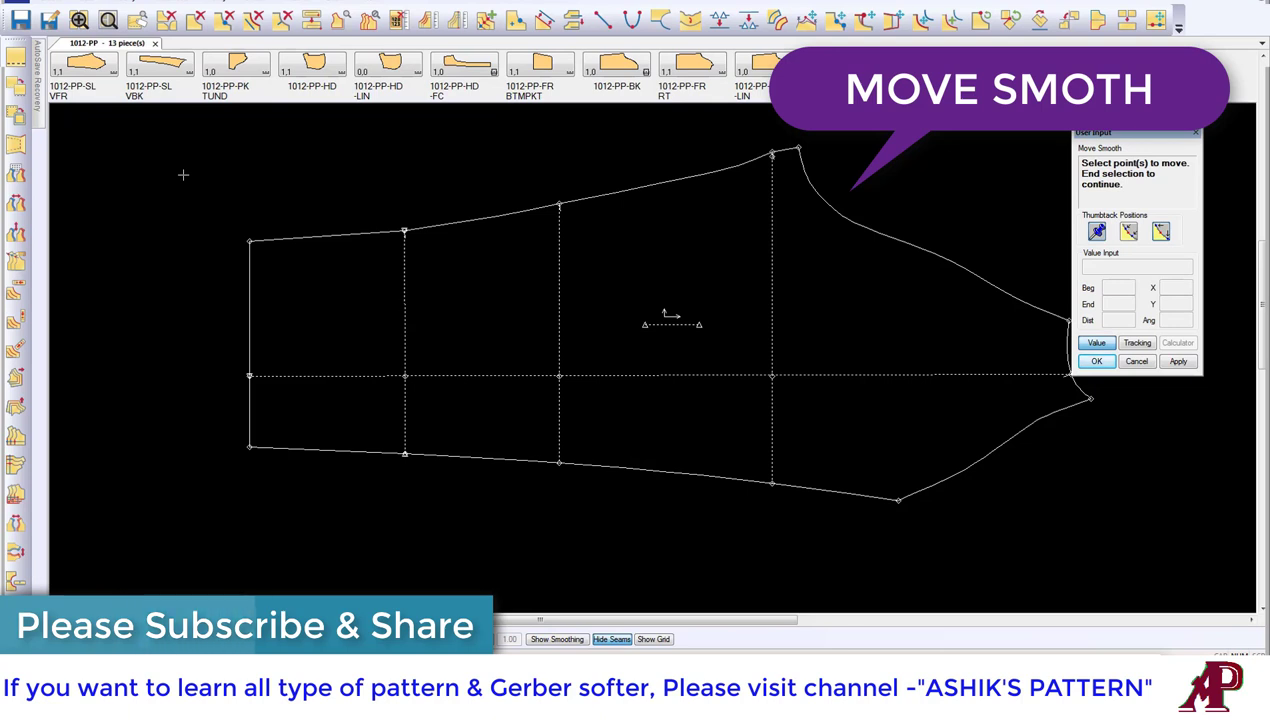
{"action": "left_click_drag", "start_coordinate": [183, 176], "coordinate": [308, 503]}
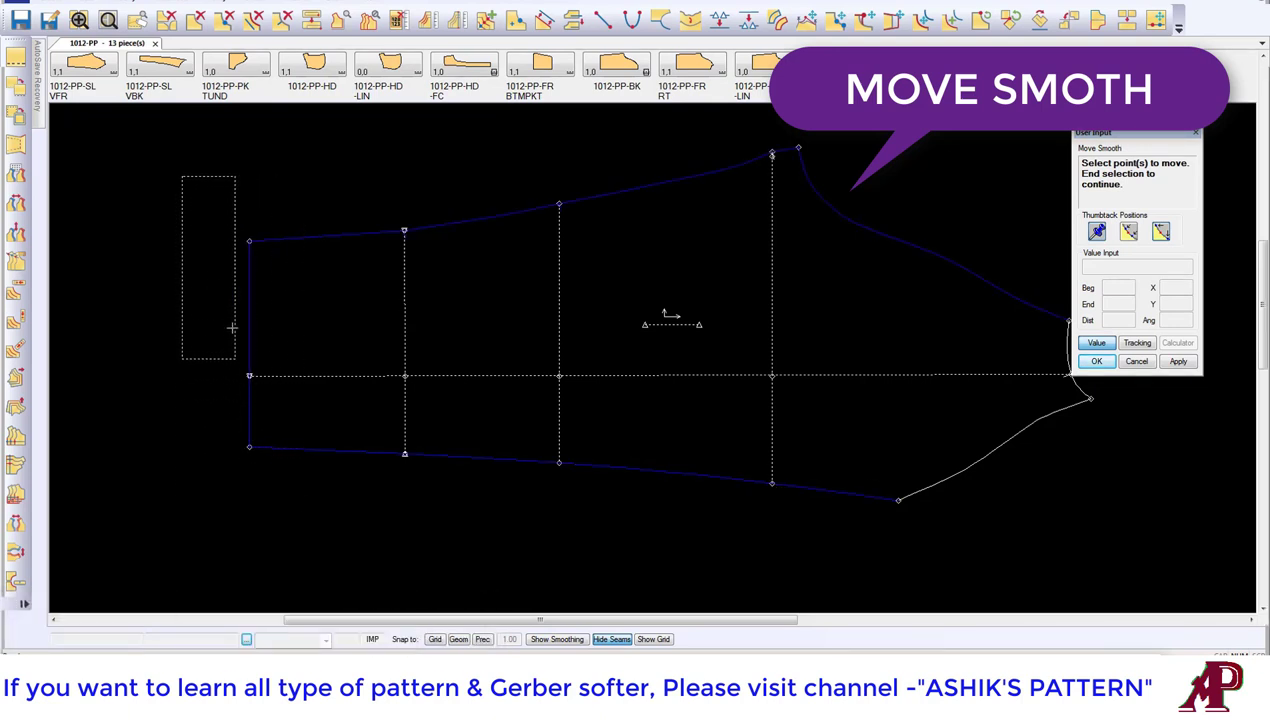
{"action": "left_click_drag", "start_coordinate": [308, 503], "coordinate": [321, 502]}
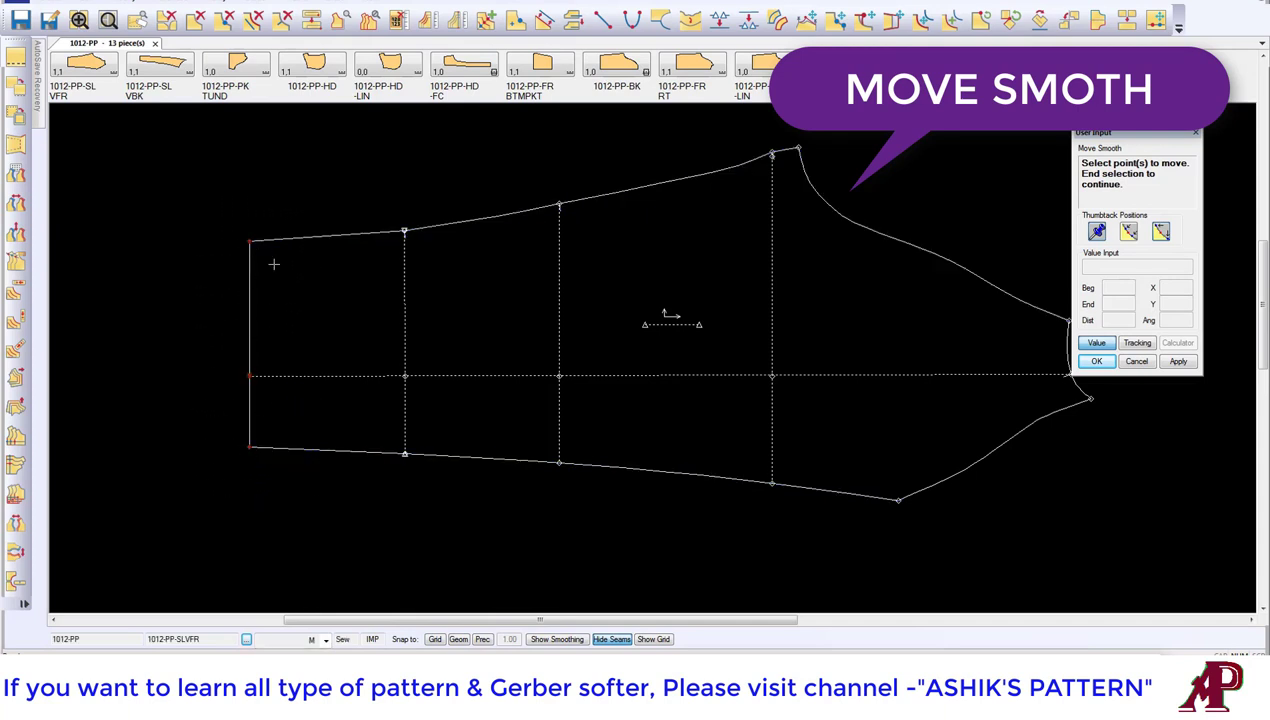
{"action": "right_click", "coordinate": [320, 212]}
{"action": "left_click", "coordinate": [320, 212]}
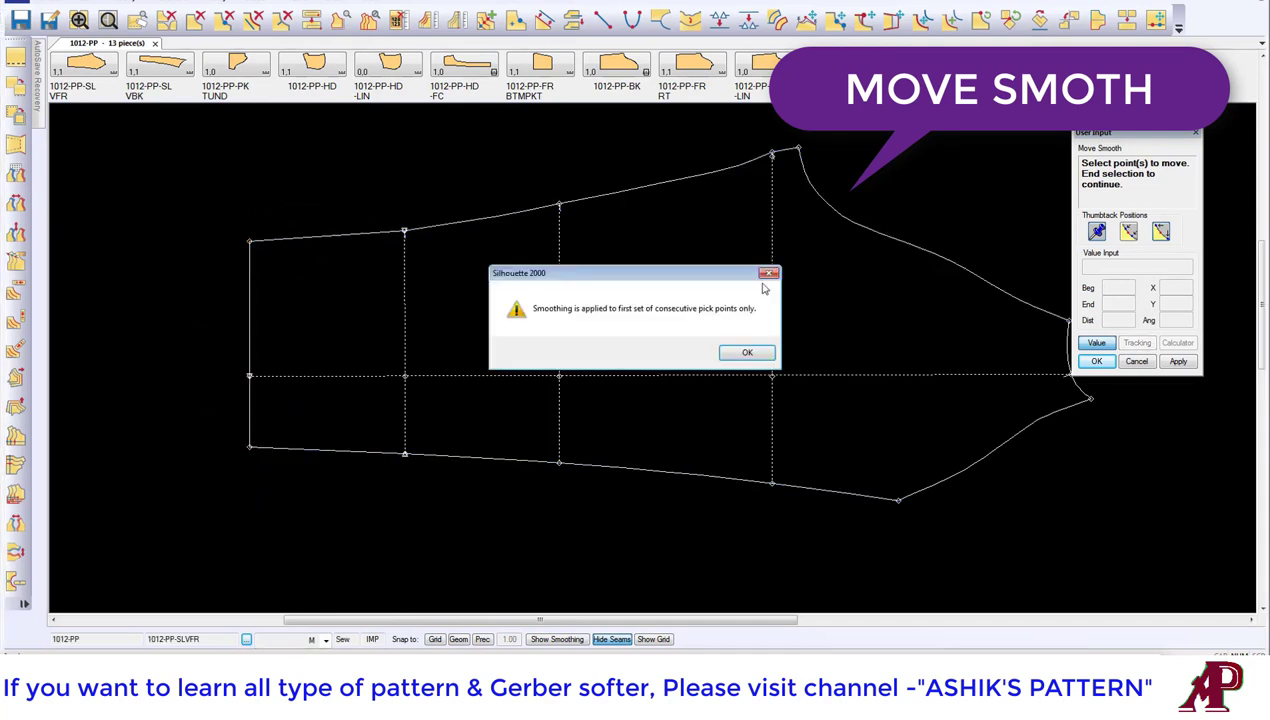
{"action": "left_click", "coordinate": [745, 353]}
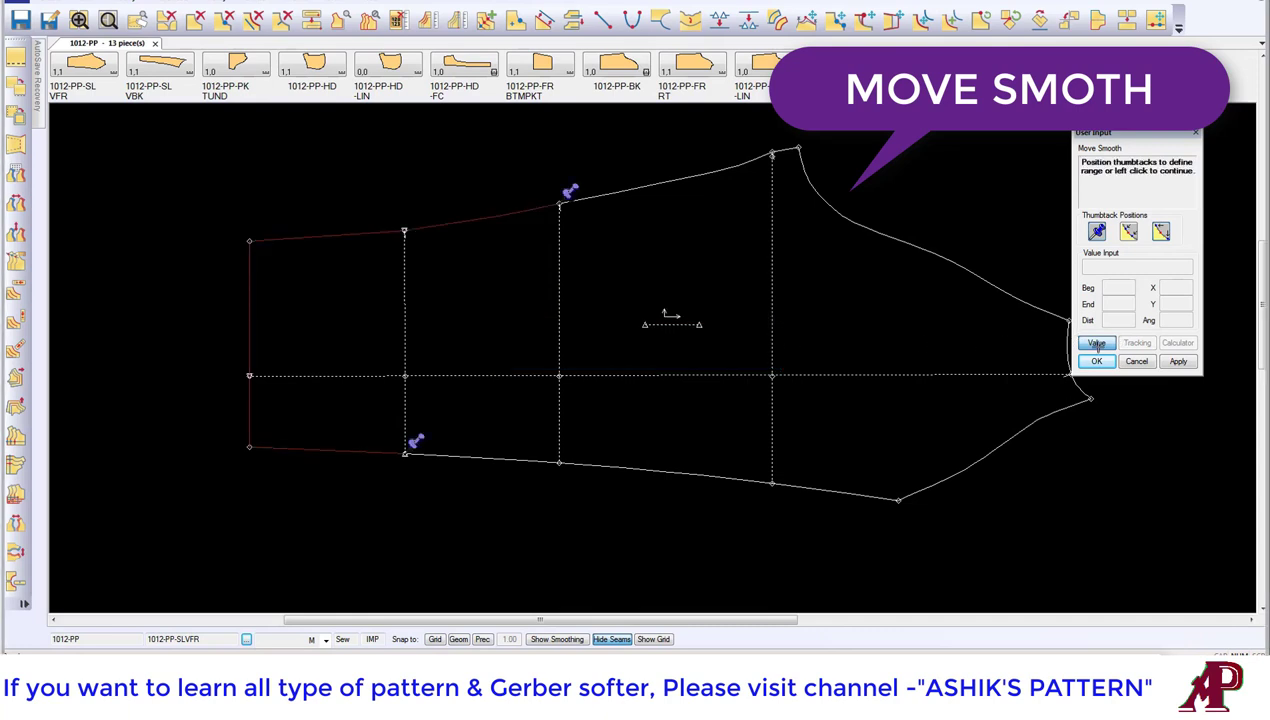
{"action": "right_click", "coordinate": [899, 275]}
{"action": "left_click", "coordinate": [899, 277]}
{"action": "type", "text": "-2"}
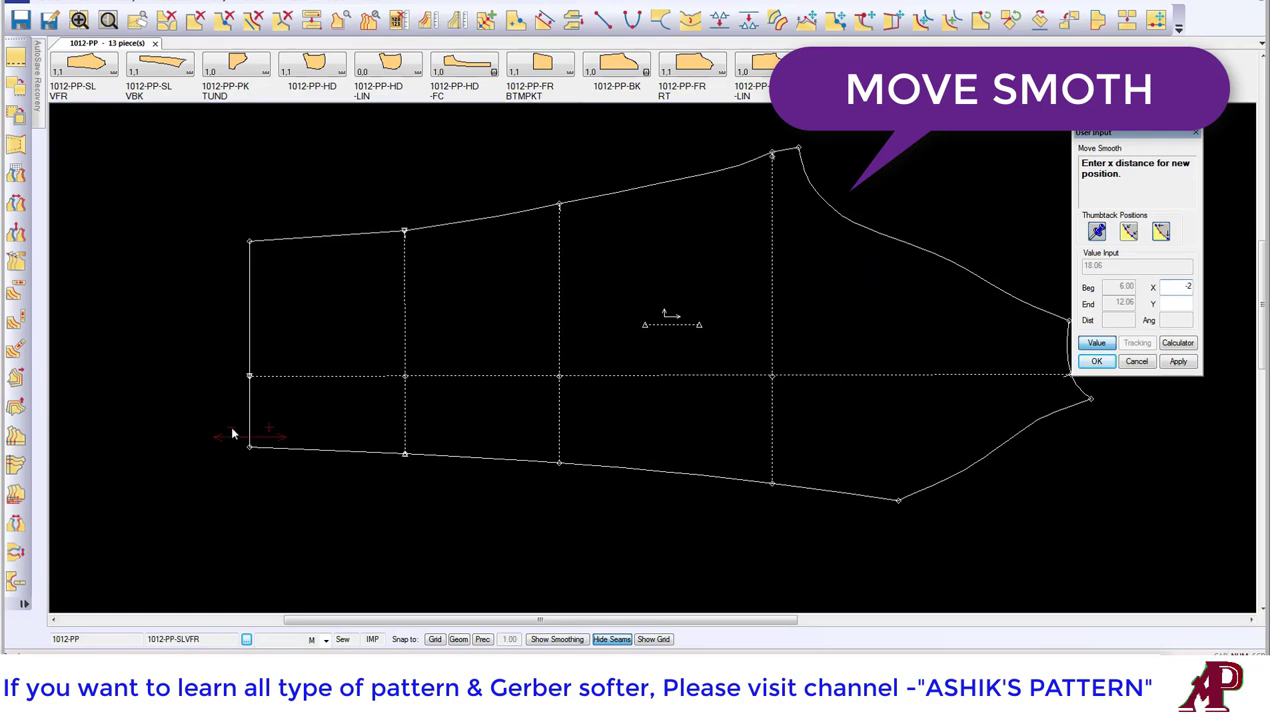
{"action": "left_click", "coordinate": [1185, 360]}
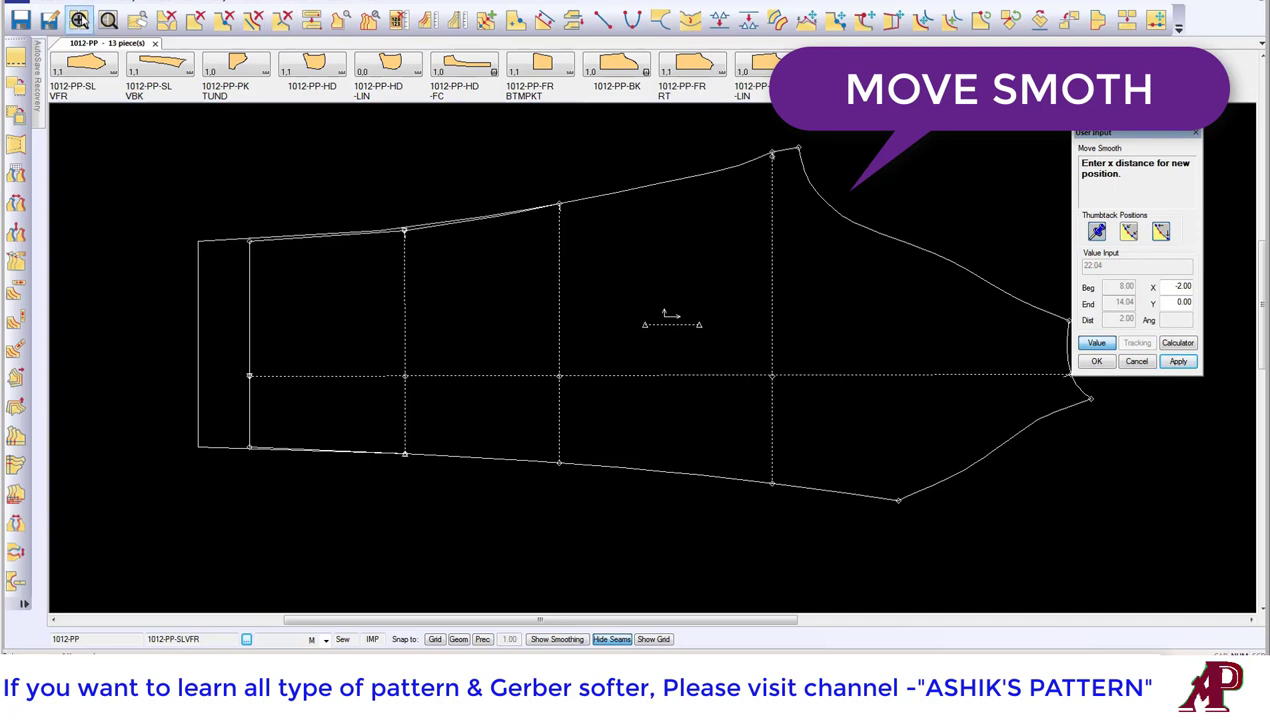
{"action": "left_click", "coordinate": [100, 5]}
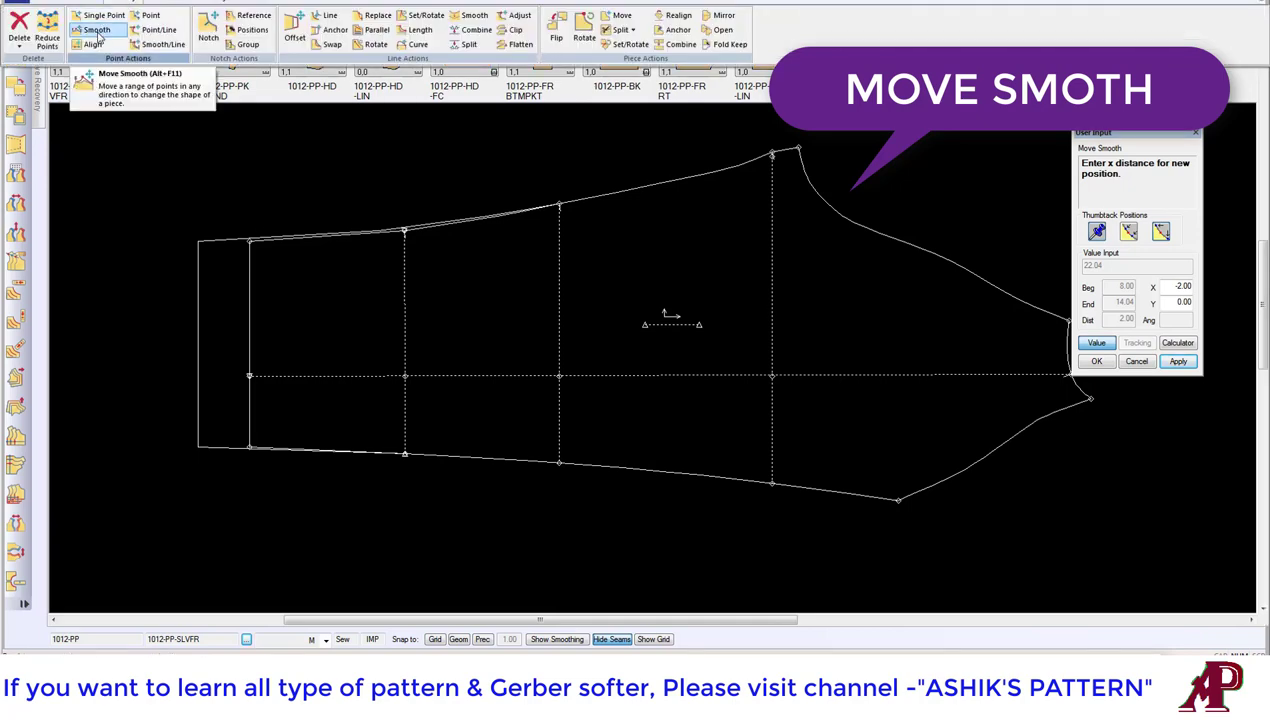
{"action": "left_click", "coordinate": [98, 35]}
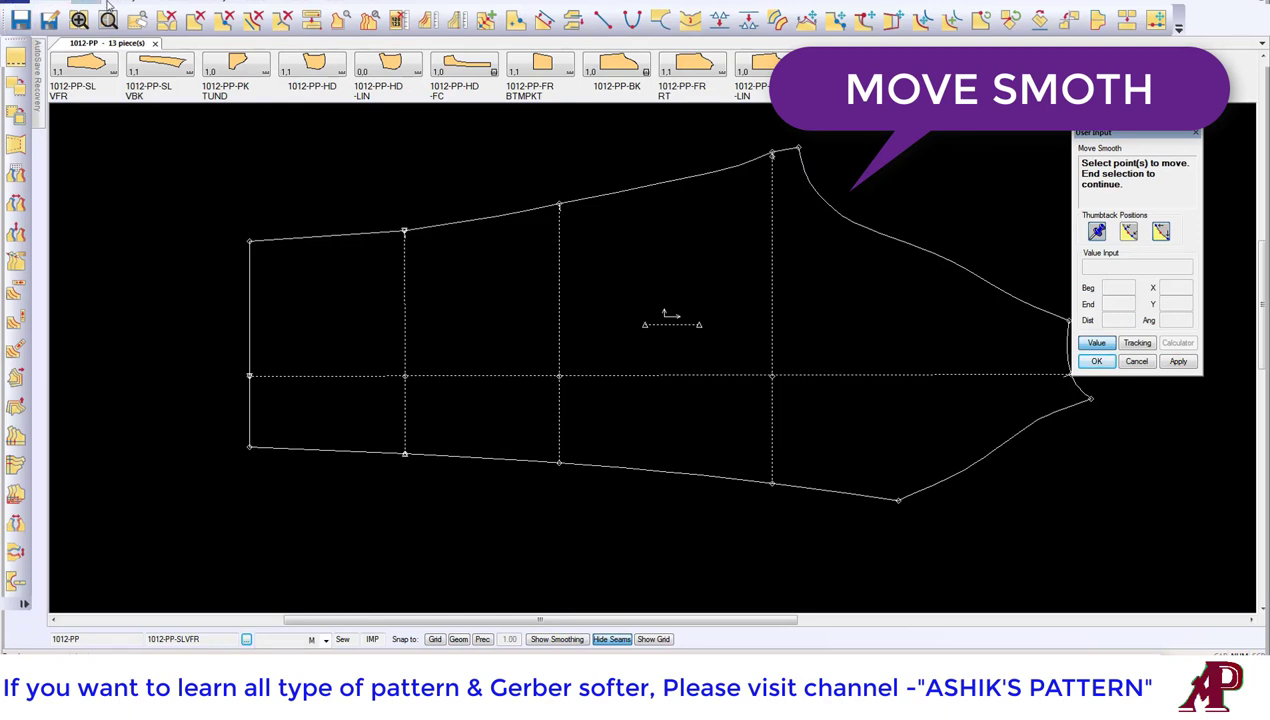
Step: Move Smooth the centre line's left end with offsets X 0, Y 1, applying and confirming it
{"action": "left_click", "coordinate": [310, 375]}
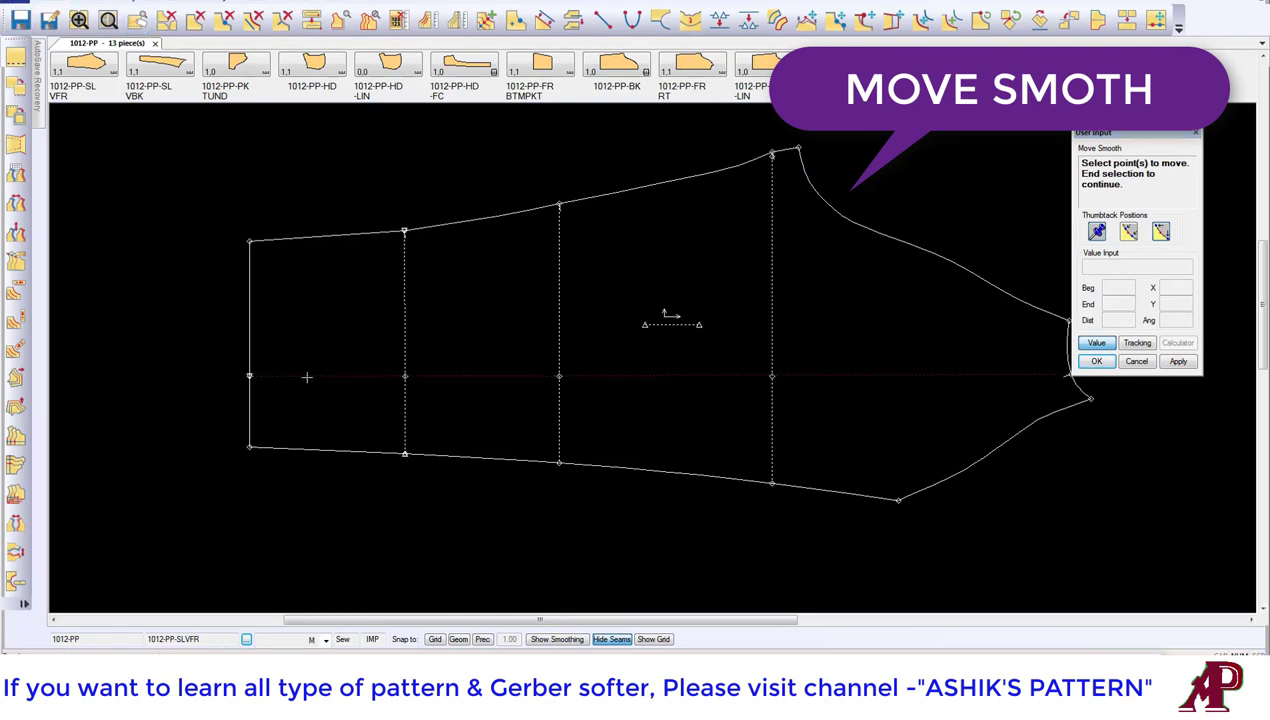
{"action": "right_click", "coordinate": [240, 350]}
{"action": "left_click", "coordinate": [270, 353]}
{"action": "left_click", "coordinate": [960, 364]}
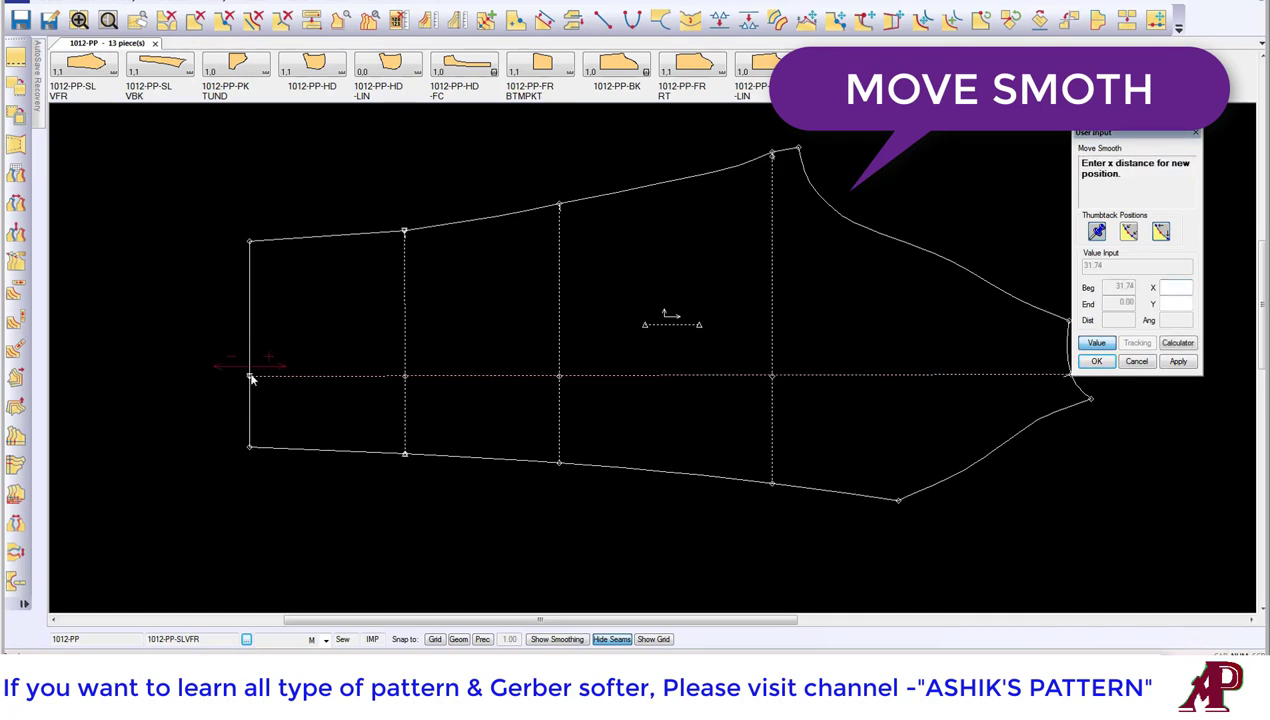
{"action": "left_click", "coordinate": [1175, 304]}
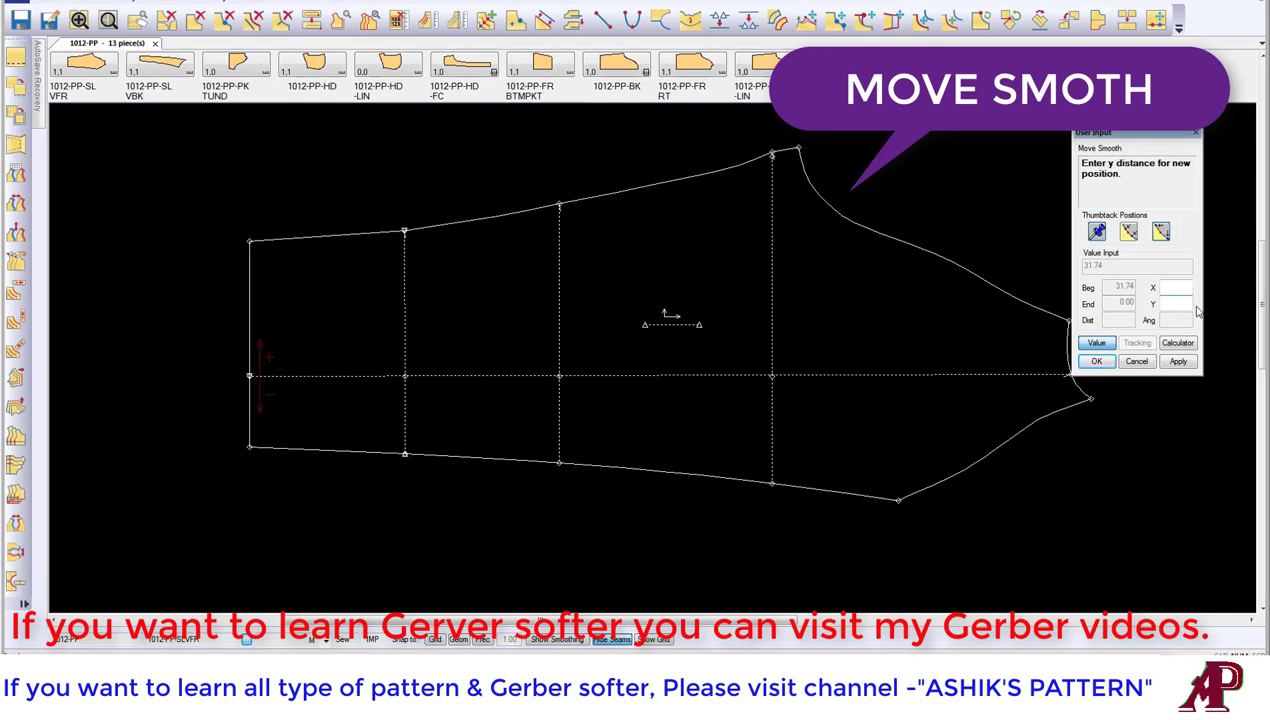
{"action": "type", "text": "1"}
{"action": "left_click", "coordinate": [1180, 362]}
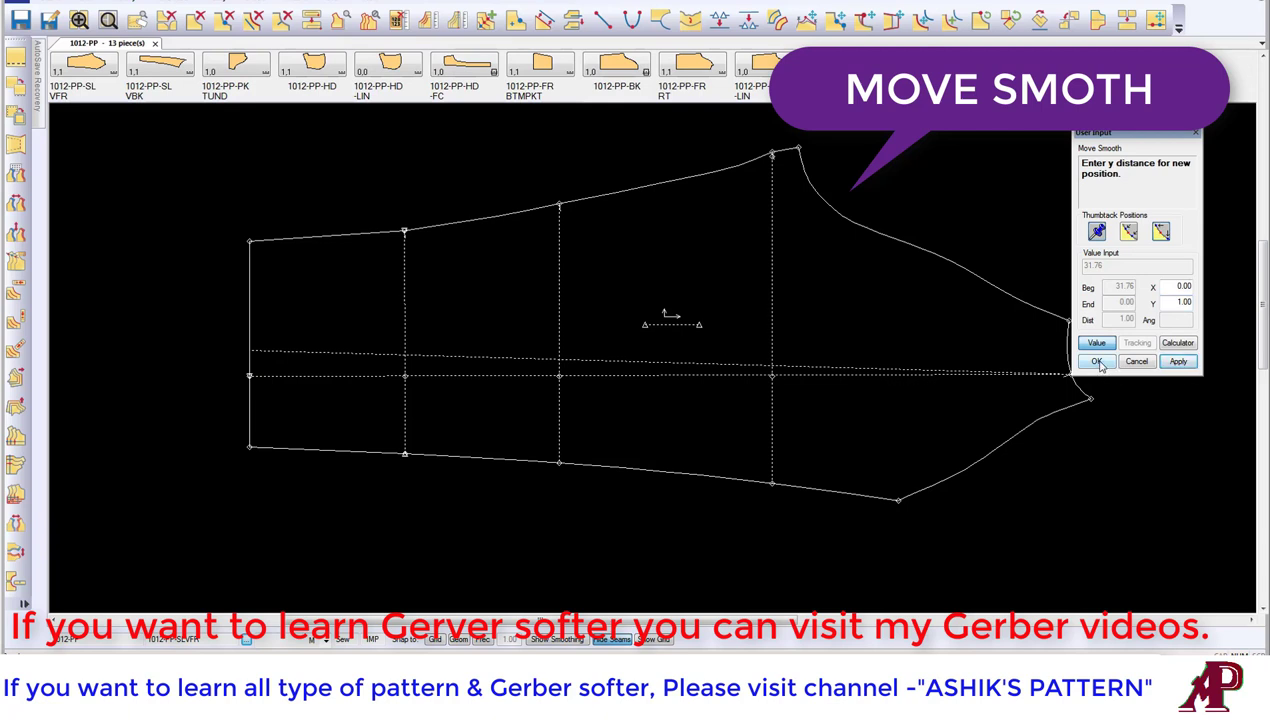
{"action": "left_click", "coordinate": [1097, 362]}
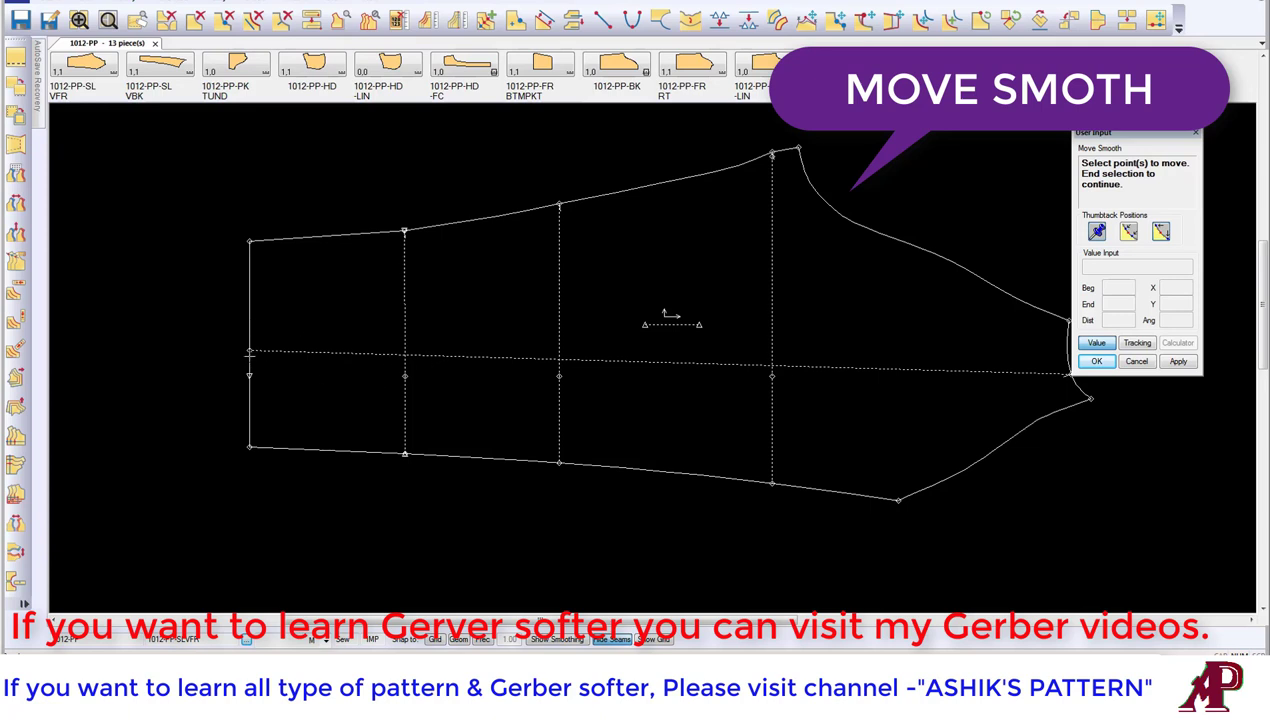
{"action": "key", "text": "Return"}
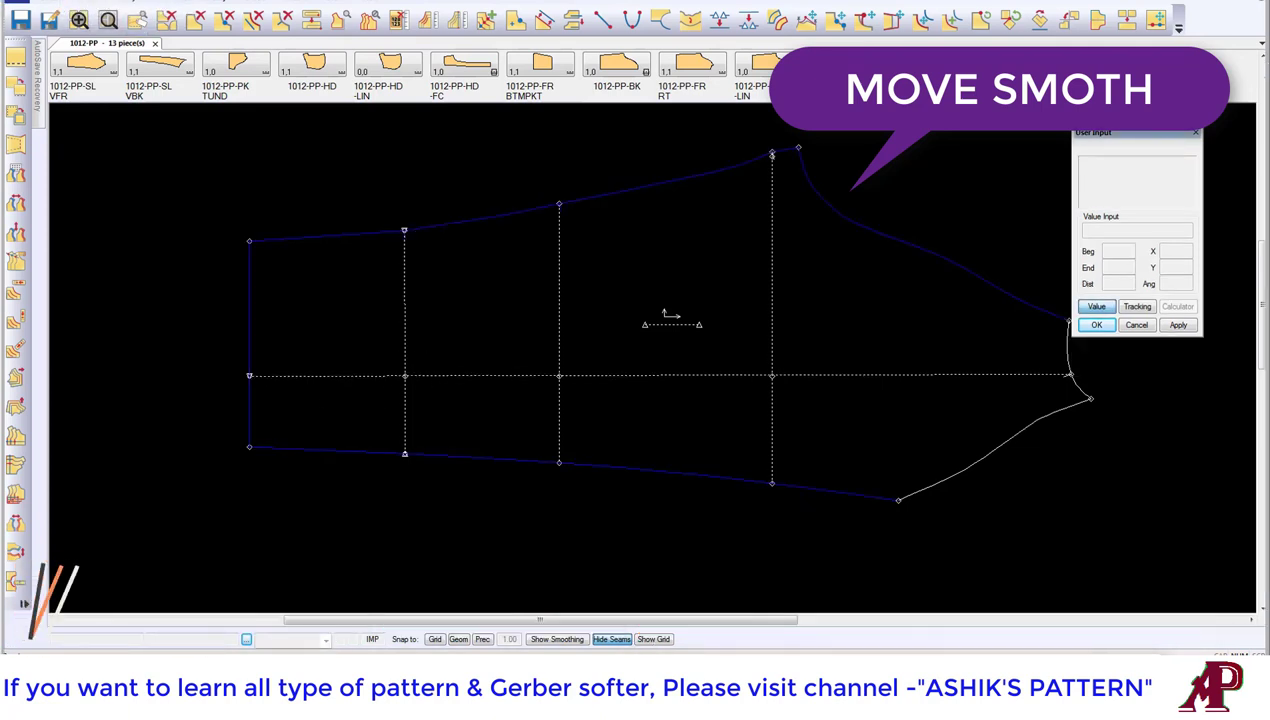
{"action": "left_click", "coordinate": [515, 19]}
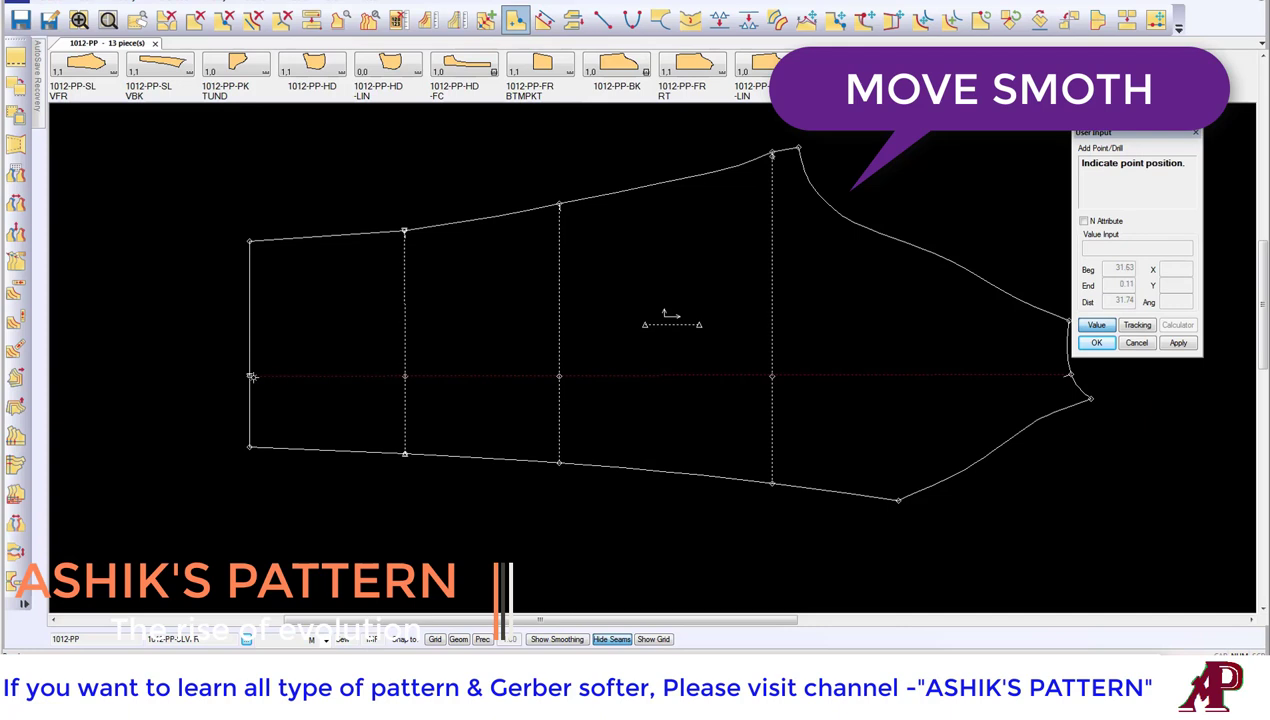
Step: Add a point on the centre line where it crosses the inner grid line nearest the cuff
{"action": "left_click", "coordinate": [516, 22]}
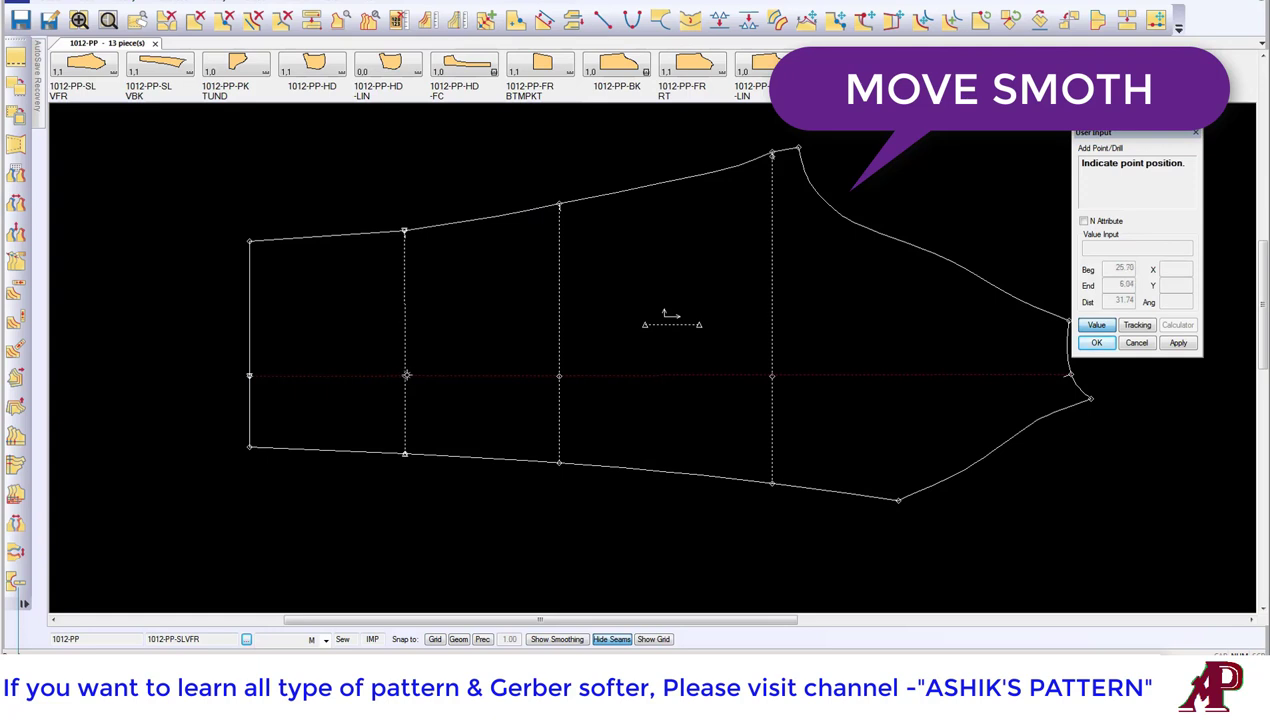
{"action": "left_click", "coordinate": [468, 303]}
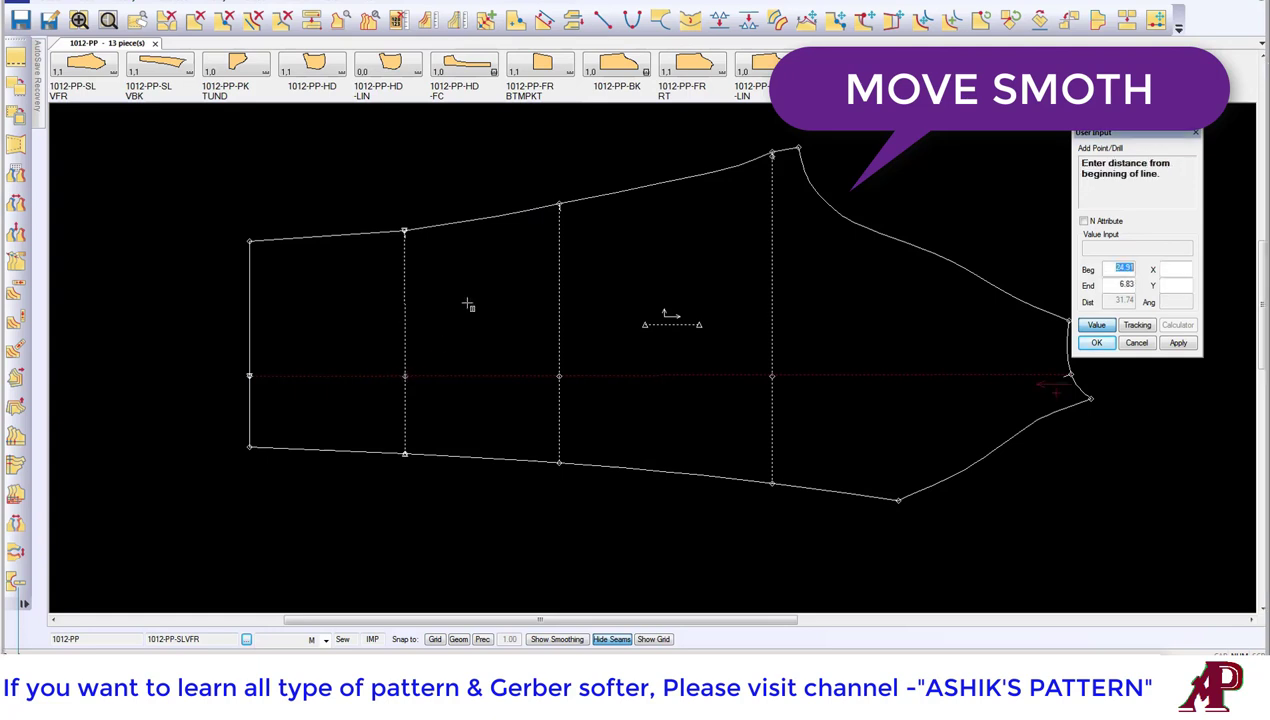
{"action": "left_click", "coordinate": [1096, 343]}
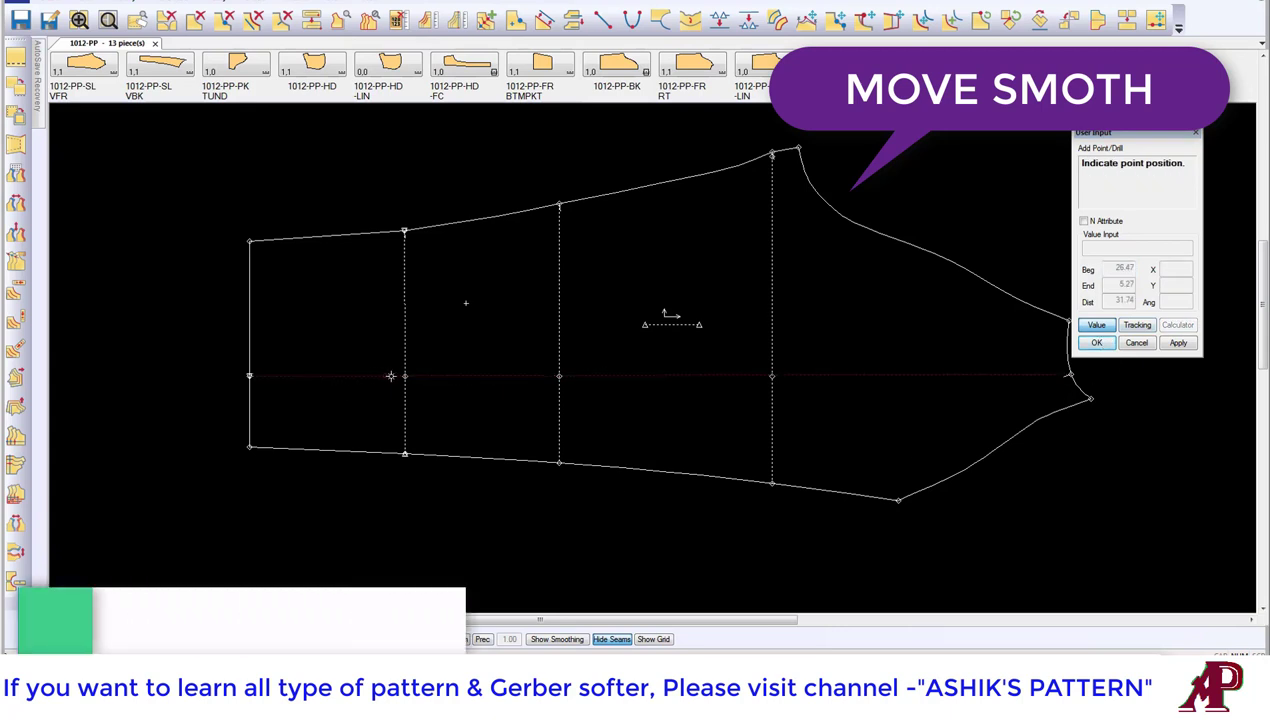
{"action": "right_click", "coordinate": [406, 313]}
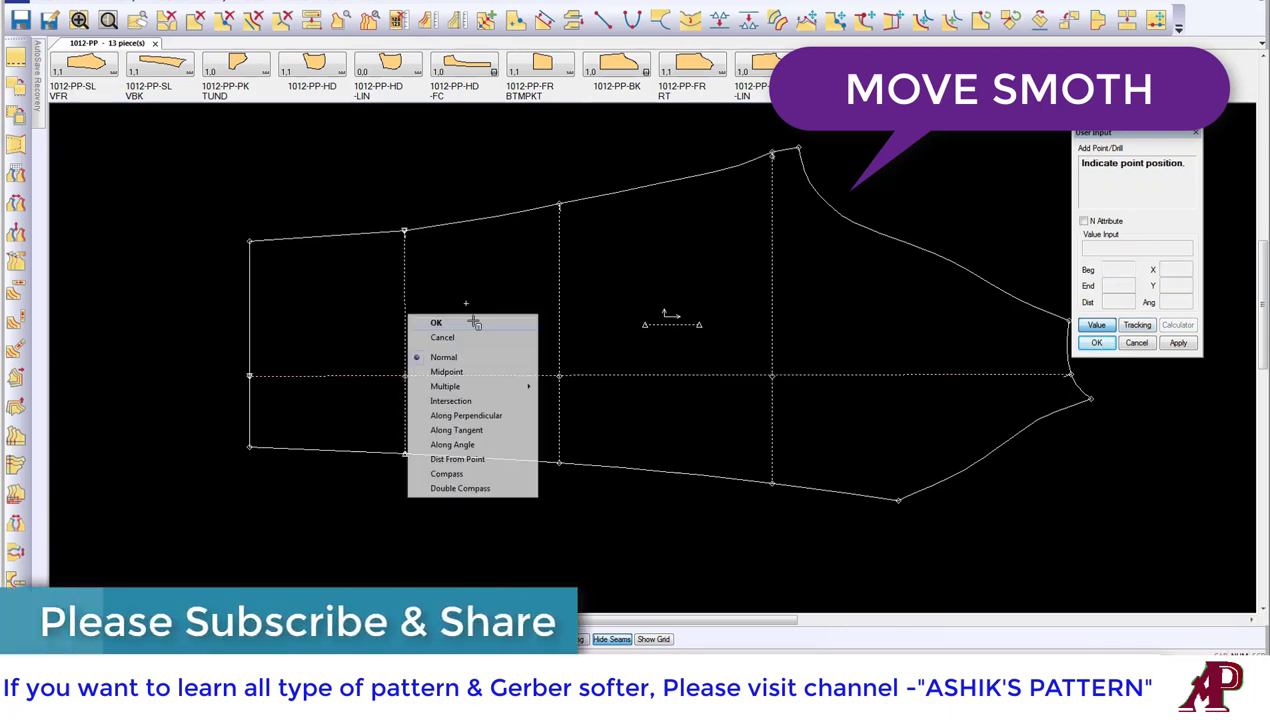
{"action": "left_click", "coordinate": [425, 320]}
{"action": "left_click_drag", "start_coordinate": [379, 383], "coordinate": [397, 354]}
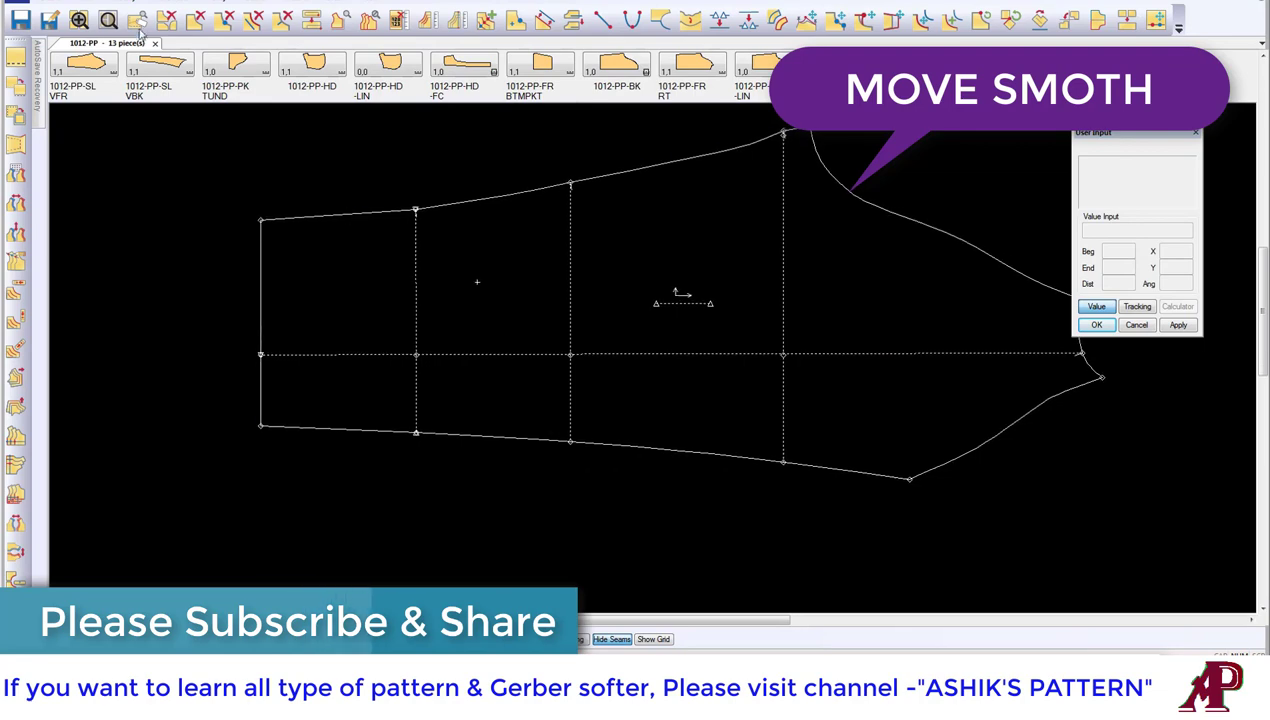
Step: Raise the centre line's cuff-end point on the cuff edge with a vertical Y offset
{"action": "left_click", "coordinate": [50, 3]}
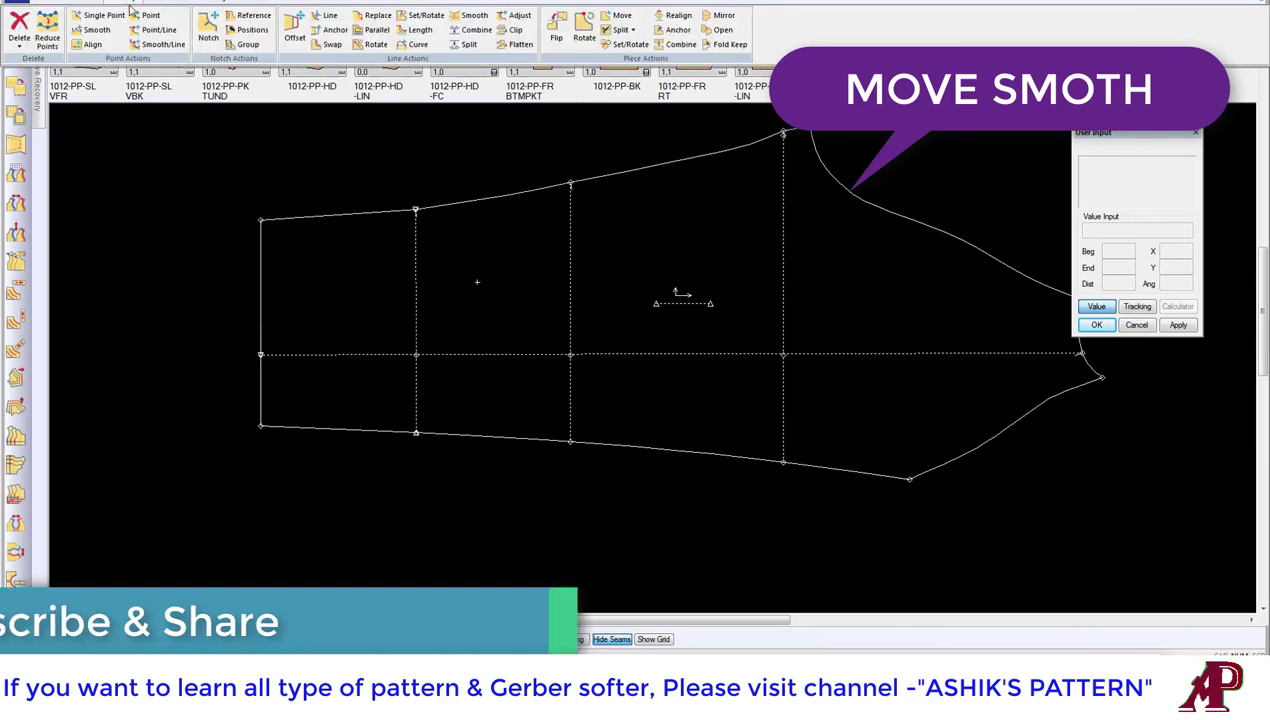
{"action": "left_click", "coordinate": [150, 17]}
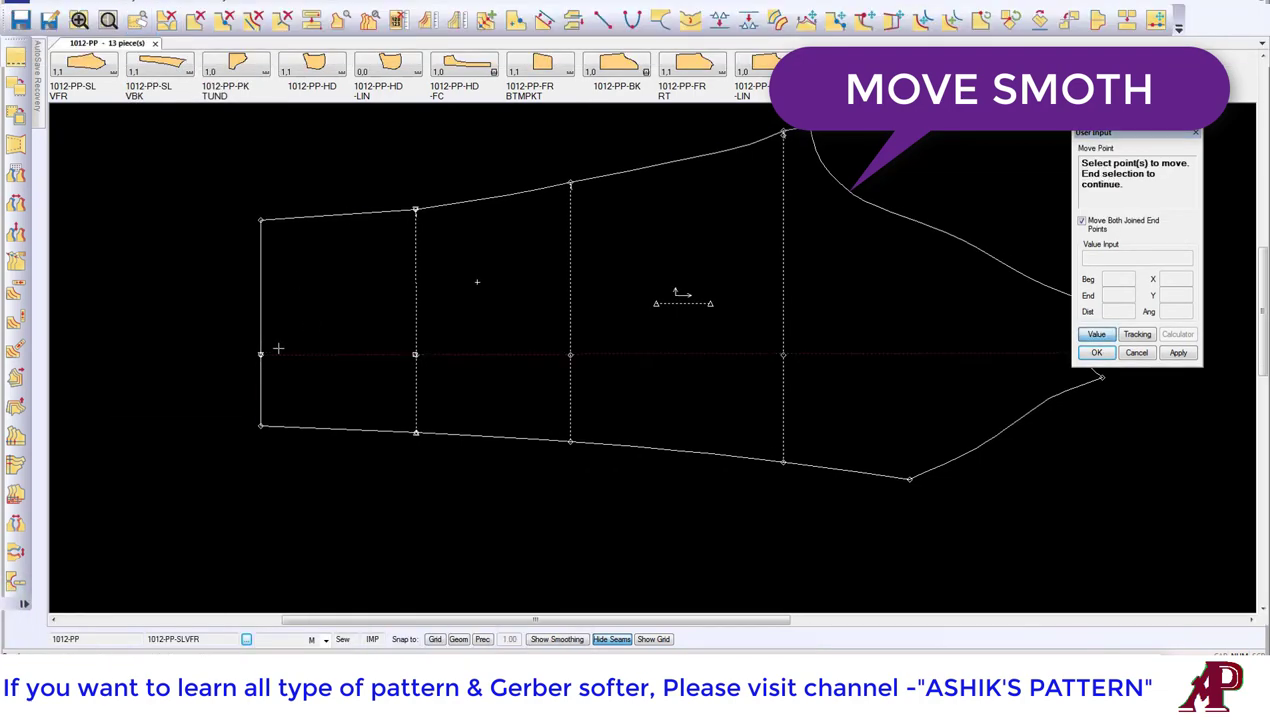
{"action": "right_click", "coordinate": [292, 300]}
{"action": "left_click", "coordinate": [290, 300]}
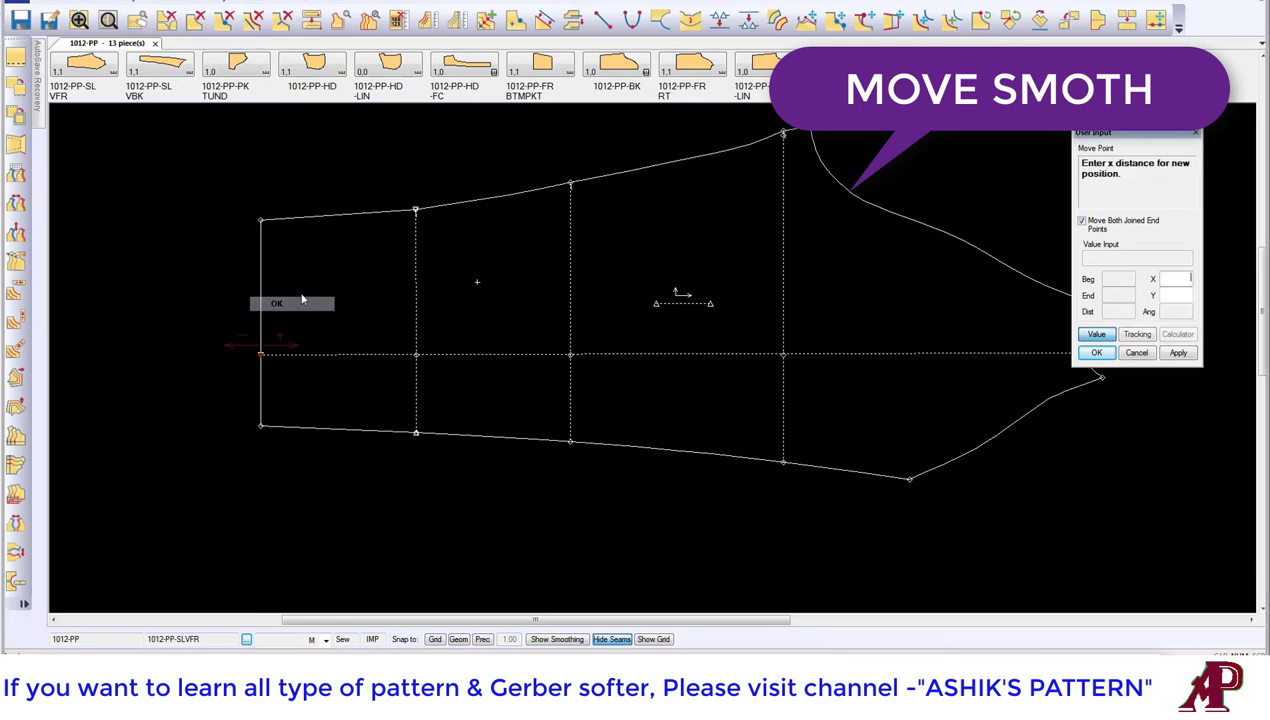
{"action": "left_click", "coordinate": [1183, 295]}
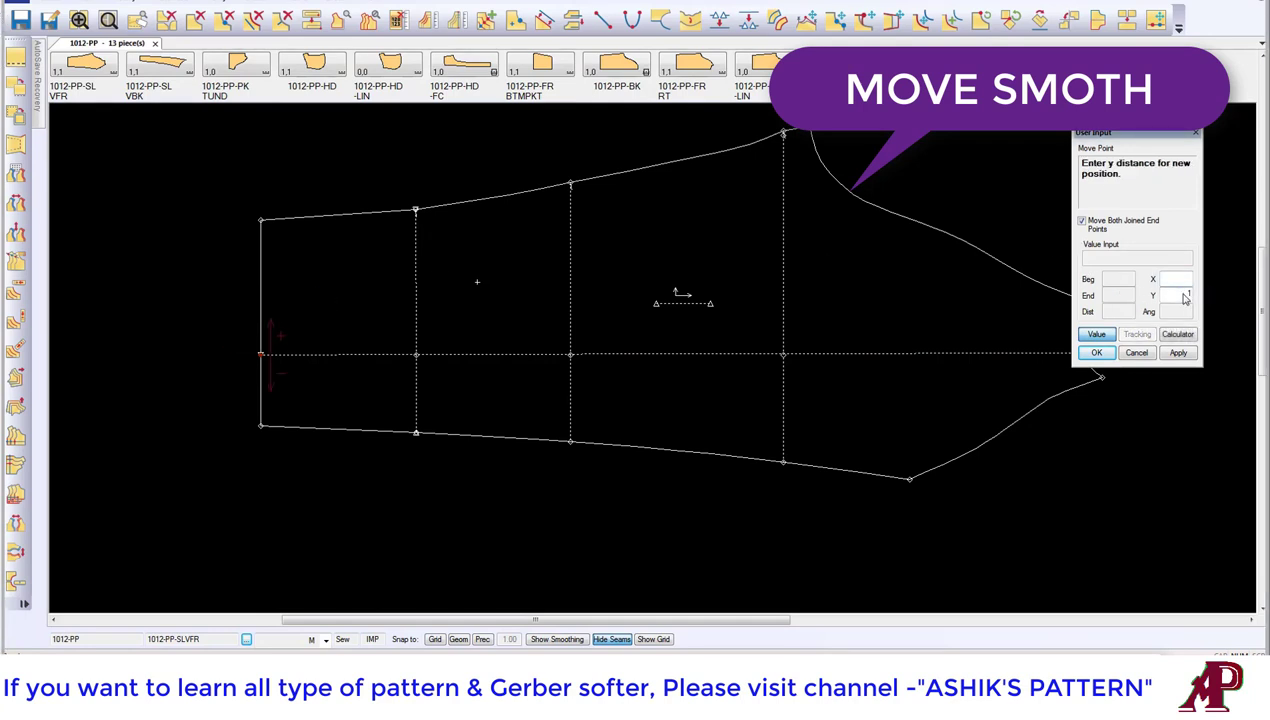
{"action": "key", "text": "Return"}
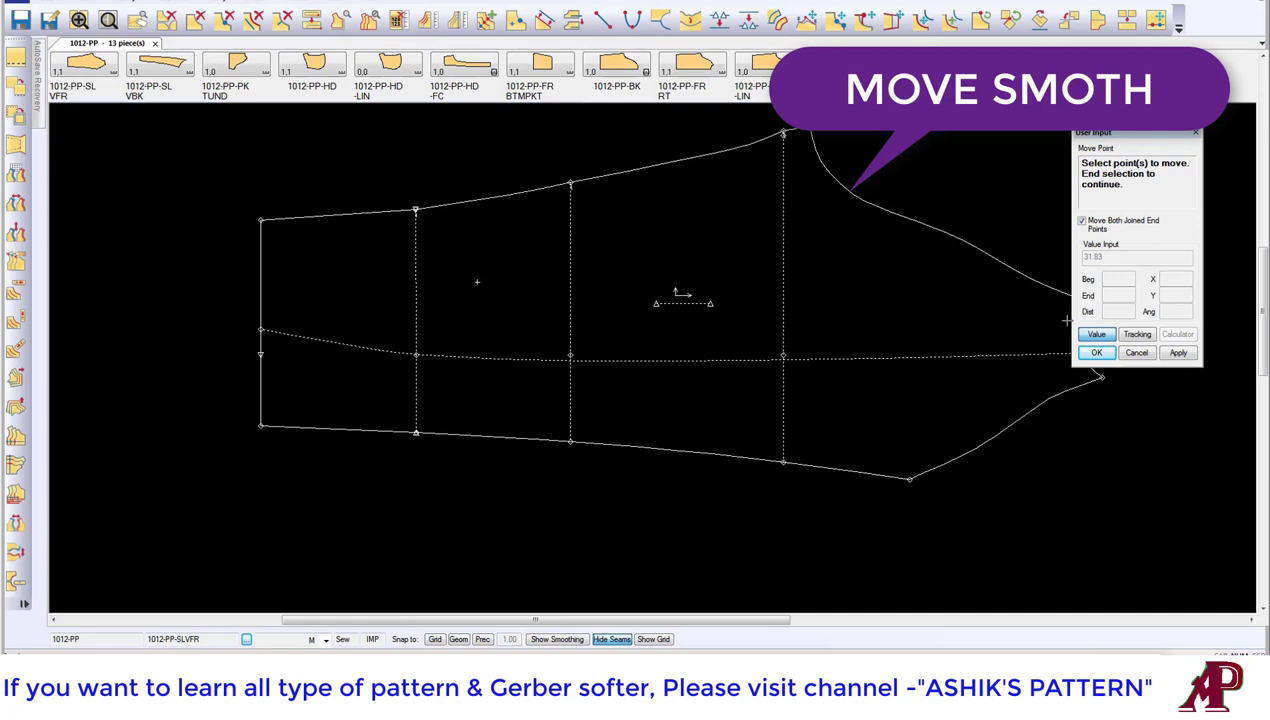
Step: Split the centre line at its point on the first grid line from the cuff
{"action": "left_click", "coordinate": [751, 24]}
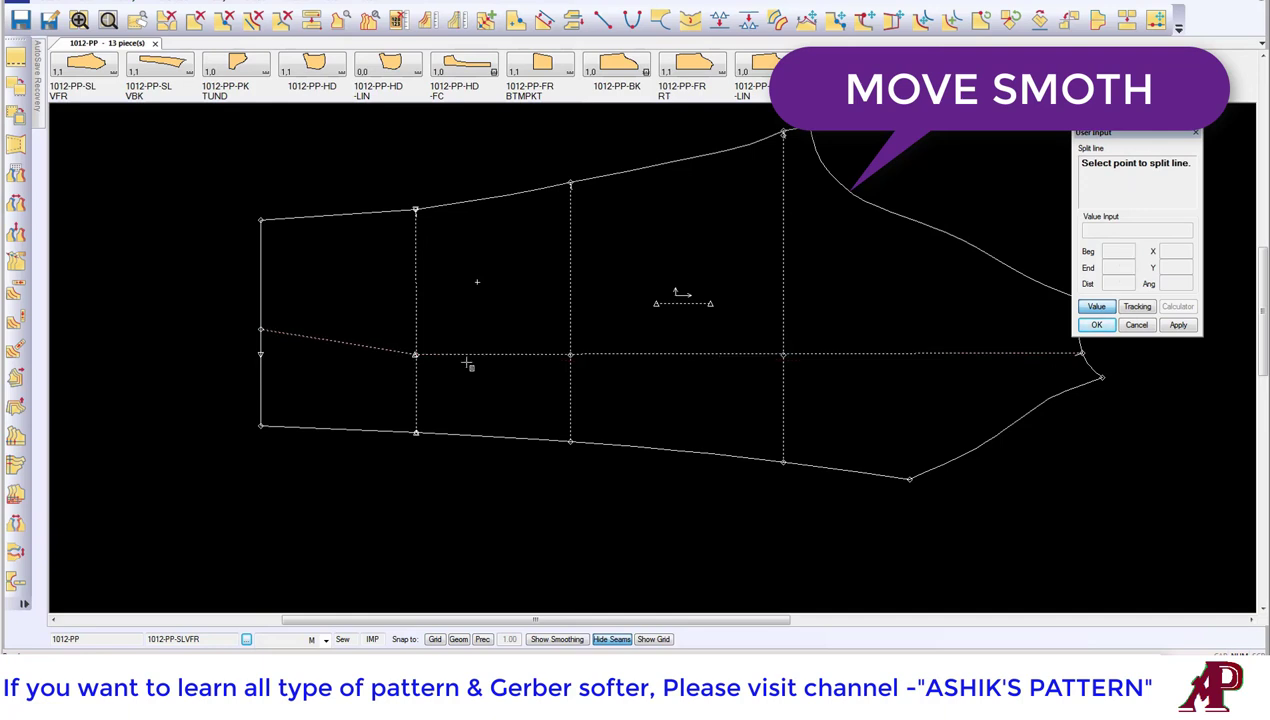
{"action": "right_click", "coordinate": [460, 262]}
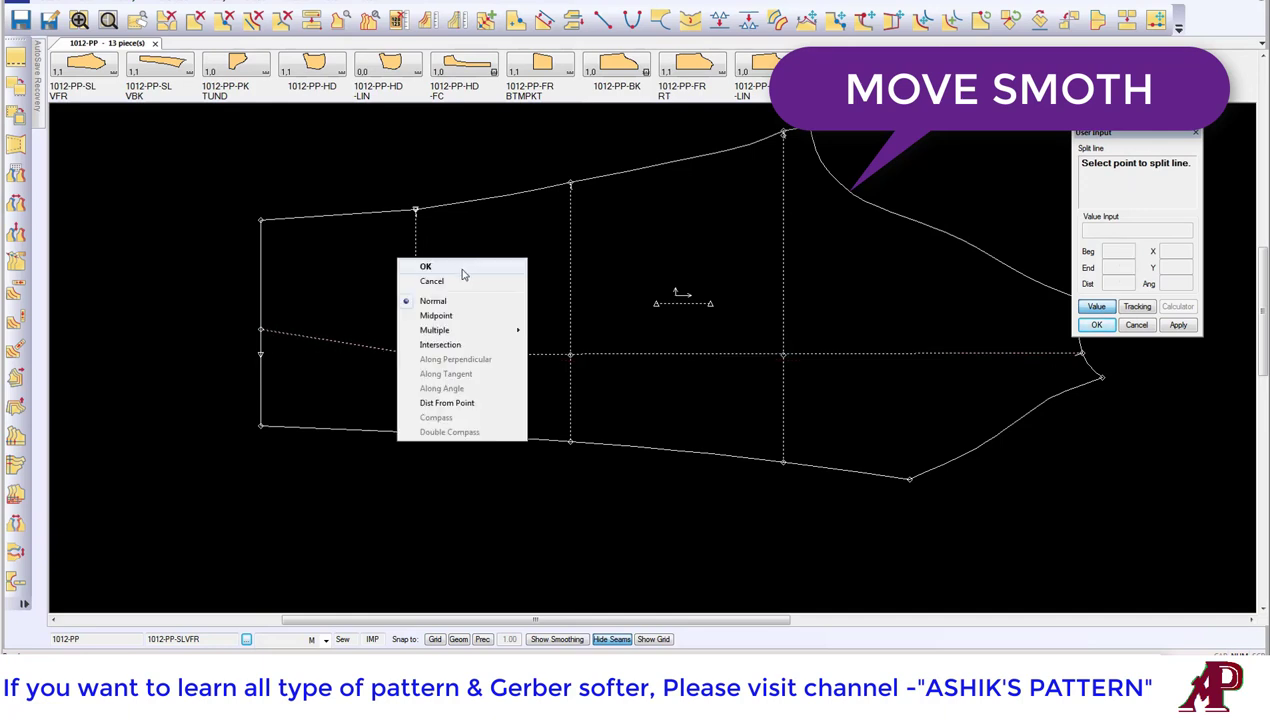
{"action": "left_click", "coordinate": [461, 278]}
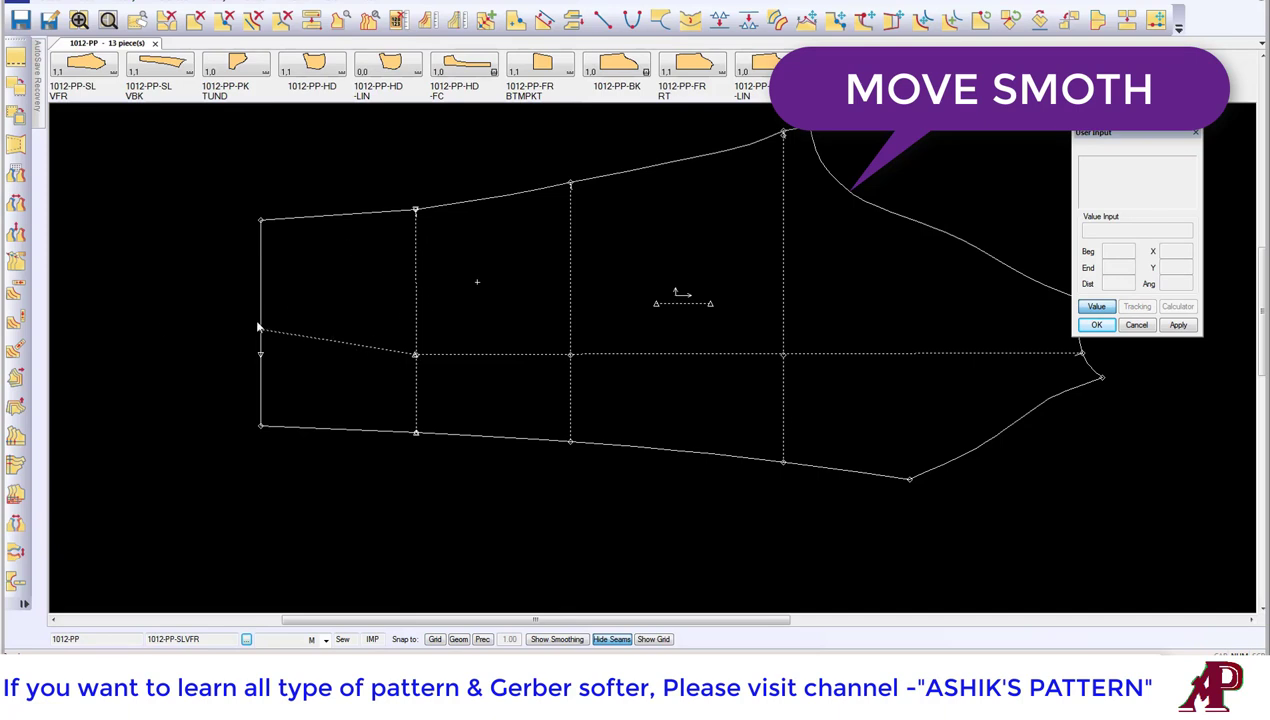
{"action": "left_click", "coordinate": [140, 4]}
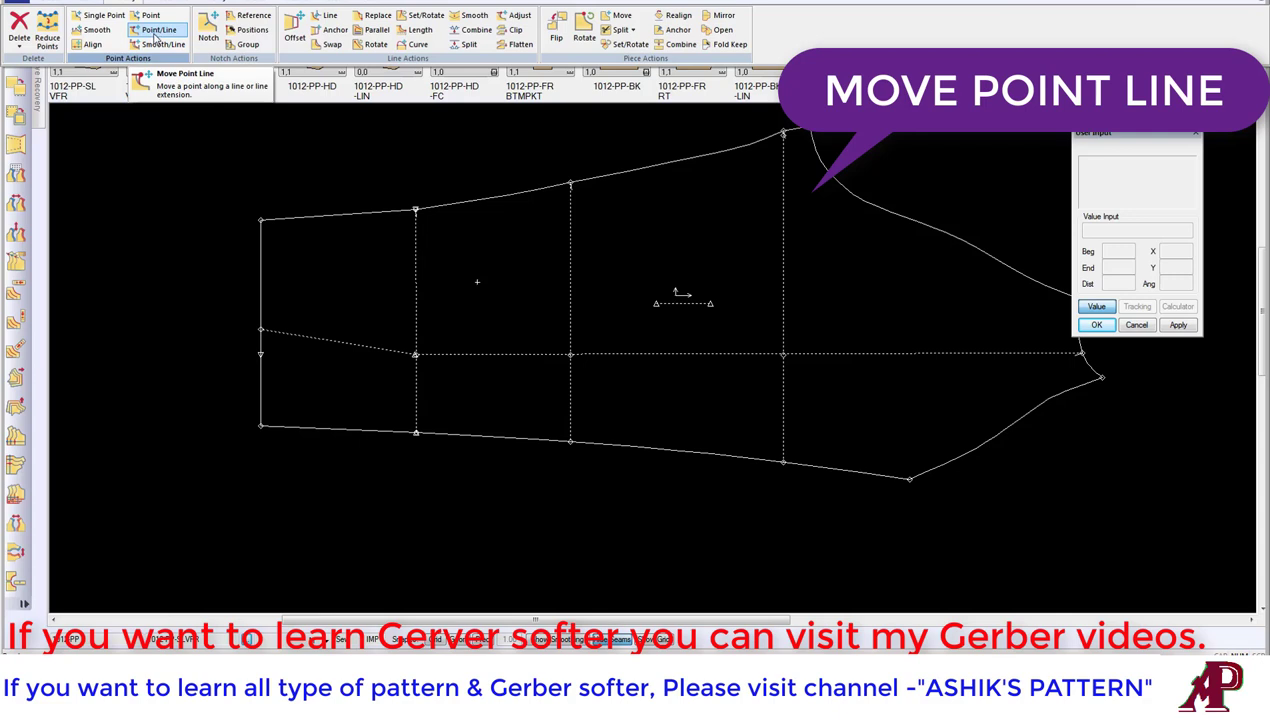
Step: Push the upper corner at the sleeve's curved end 0.80 outward along its edge extension
{"action": "left_click", "coordinate": [155, 37]}
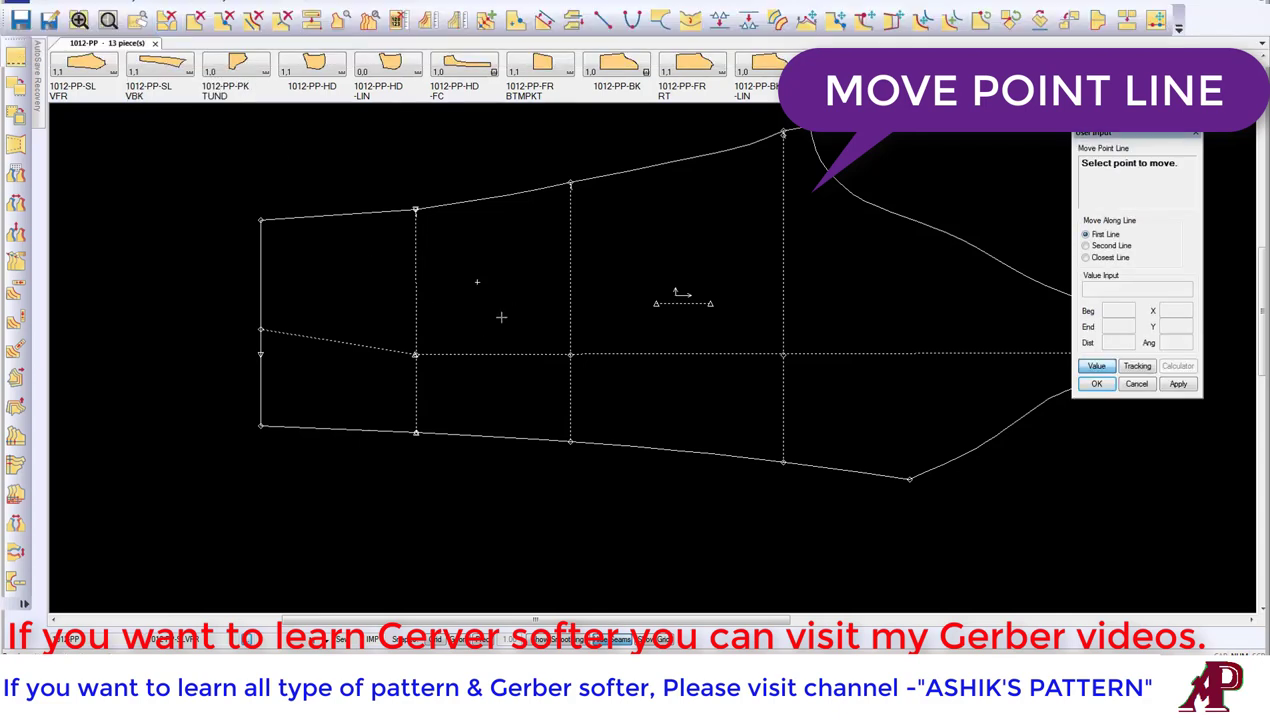
{"action": "left_click", "coordinate": [79, 19]}
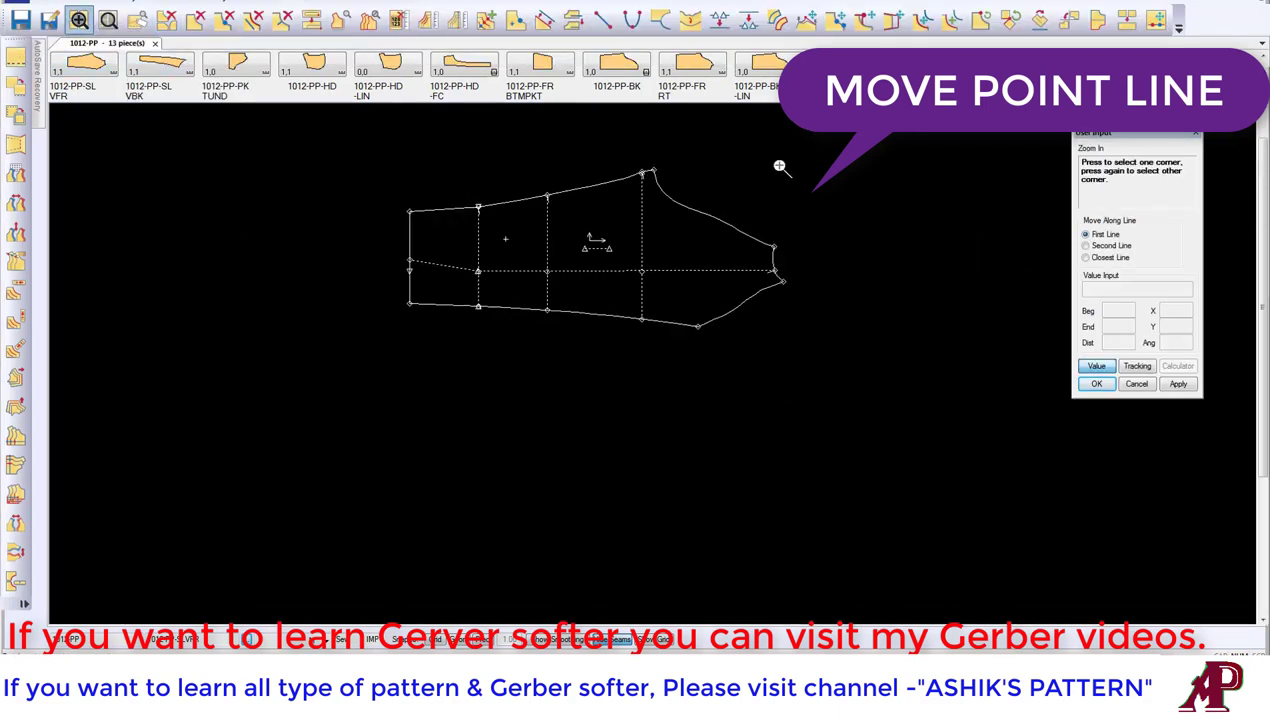
{"action": "left_click", "coordinate": [718, 200]}
{"action": "left_click", "coordinate": [831, 295]}
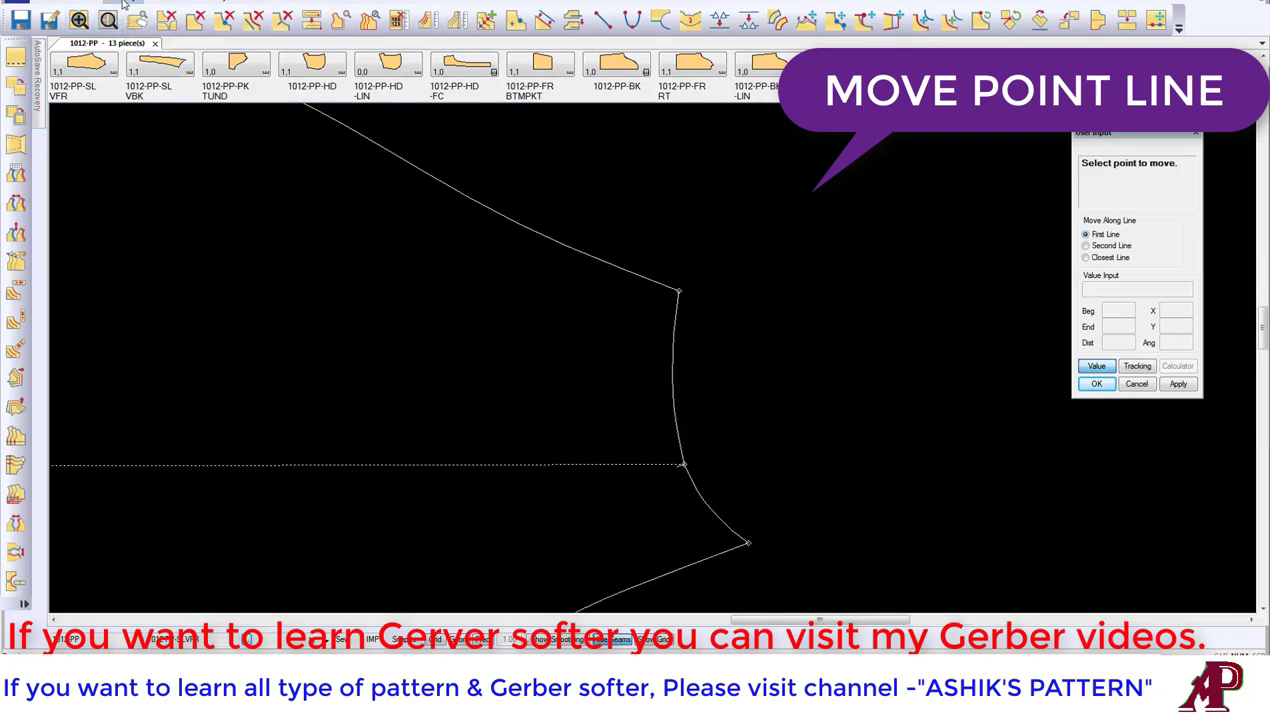
{"action": "left_click", "coordinate": [678, 291]}
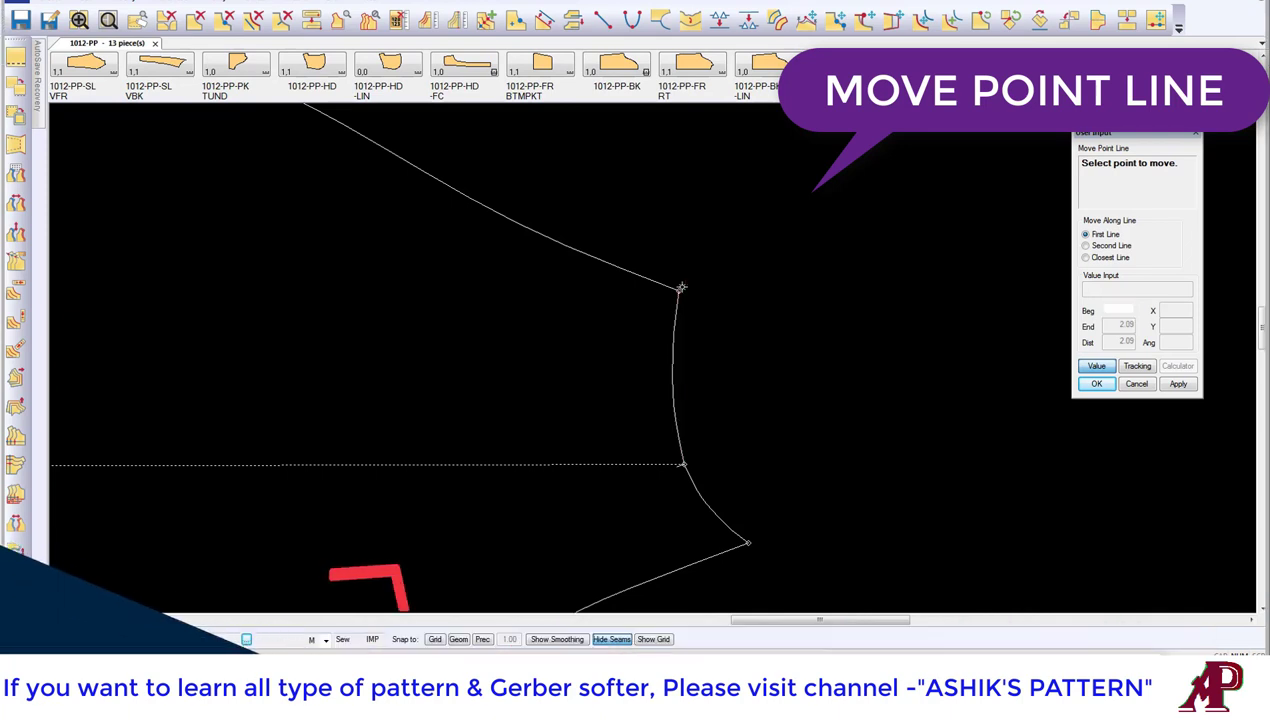
{"action": "left_click", "coordinate": [1115, 367]}
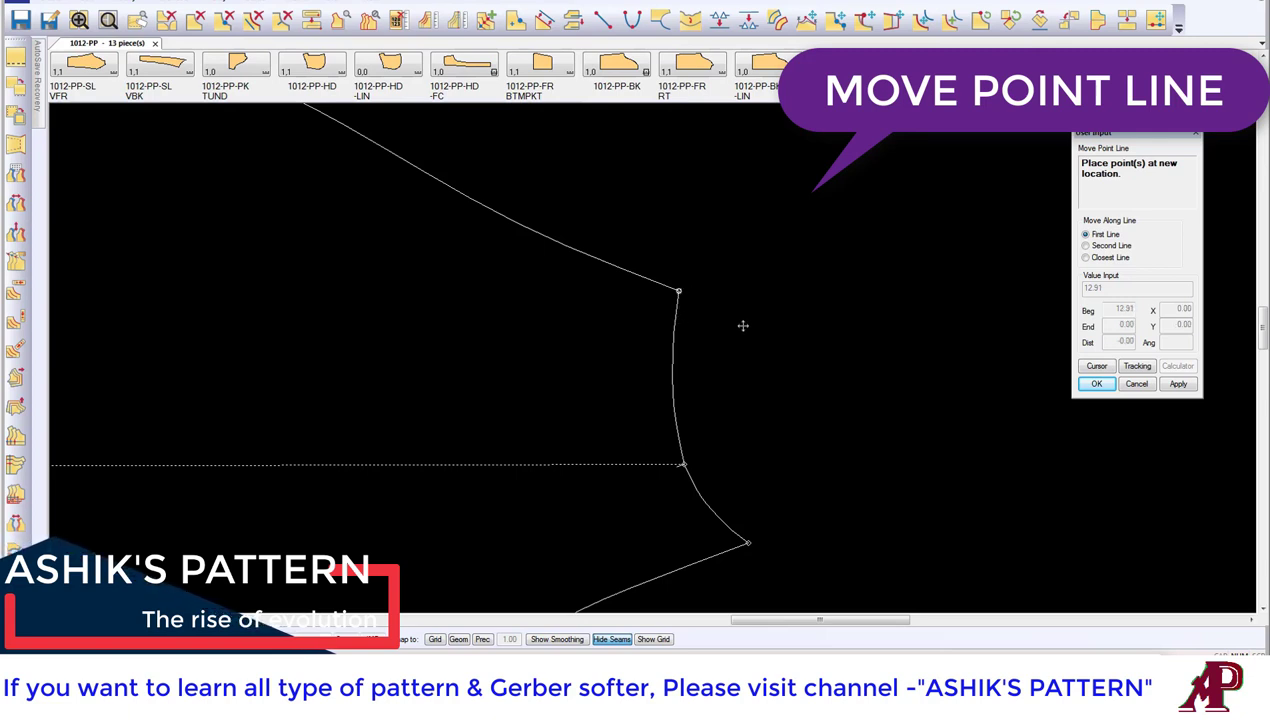
{"action": "left_click", "coordinate": [741, 315]}
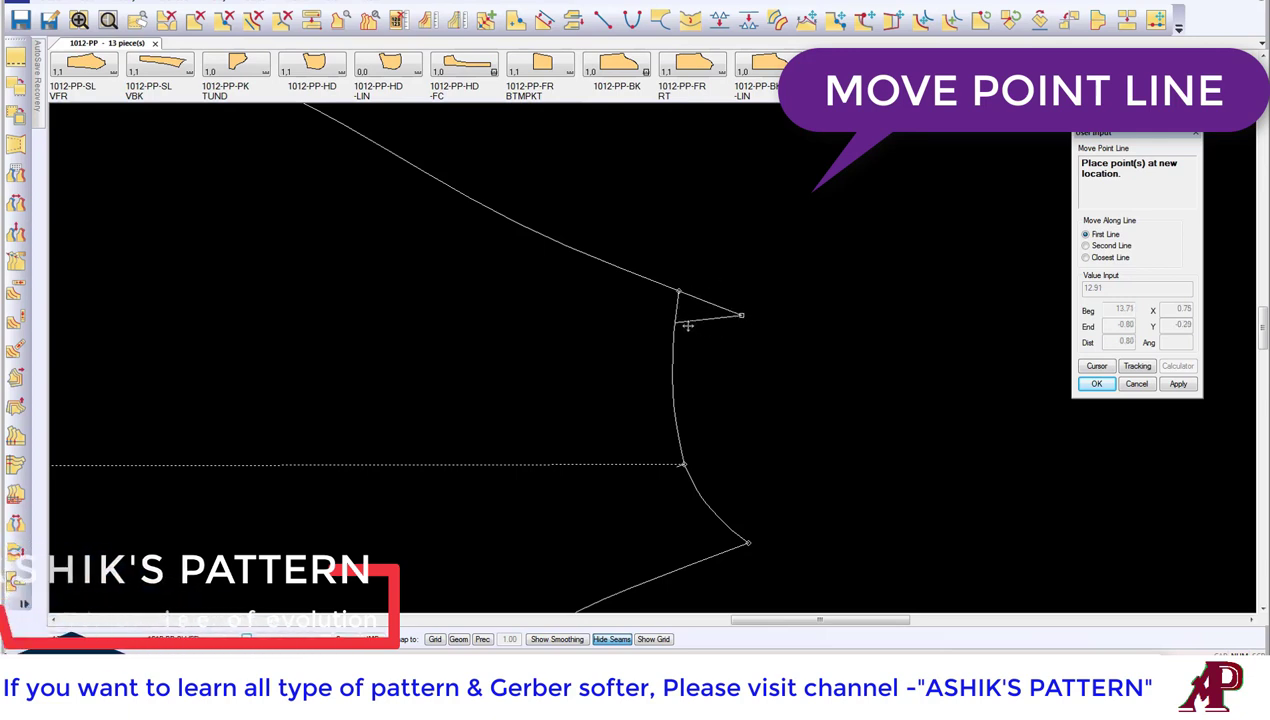
{"action": "left_click", "coordinate": [136, 14]}
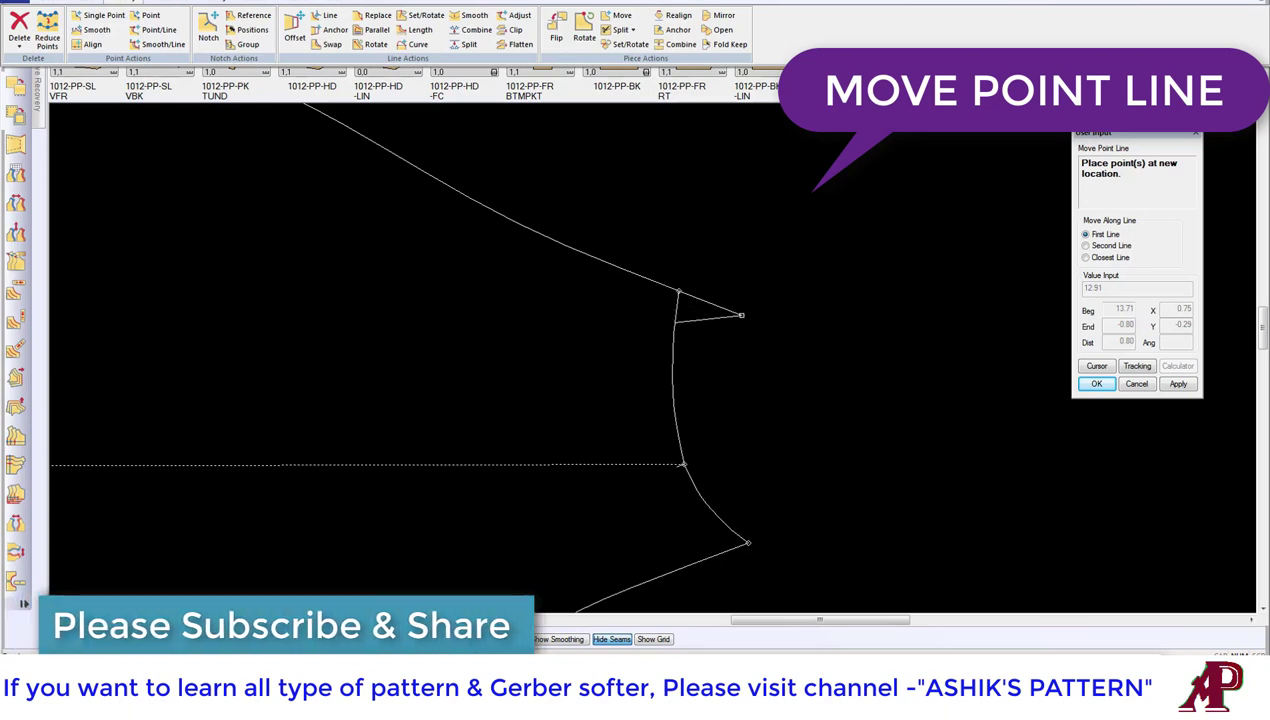
Step: Try a smoothing move of the upper corner point, stepping through its distance entry
{"action": "left_click", "coordinate": [160, 45]}
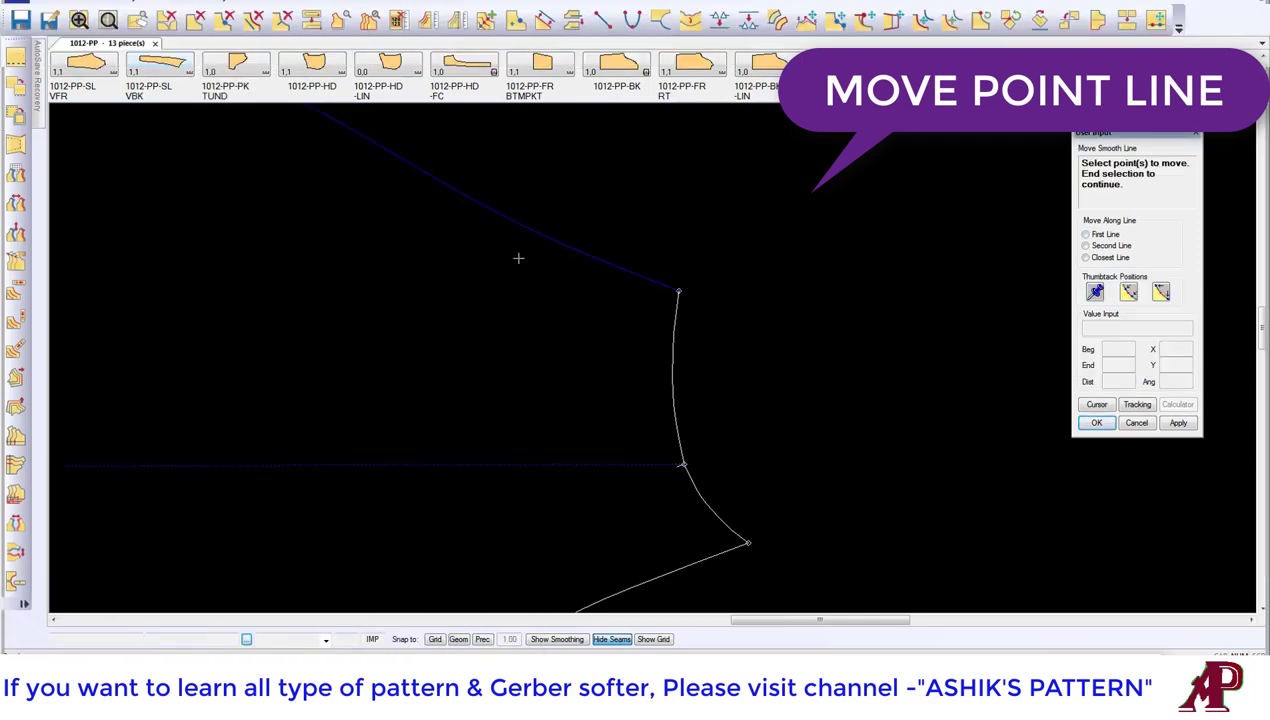
{"action": "right_click", "coordinate": [713, 293]}
{"action": "left_click", "coordinate": [717, 296]}
{"action": "left_click", "coordinate": [699, 305]}
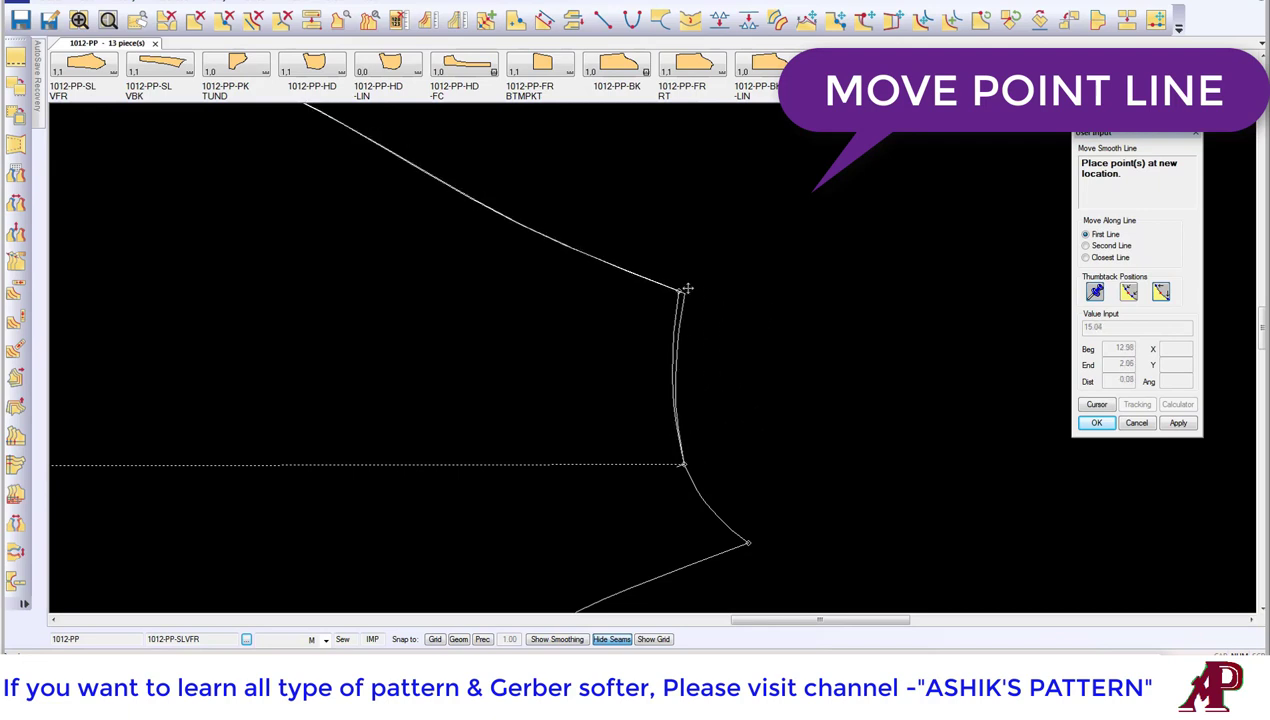
{"action": "left_click", "coordinate": [723, 301]}
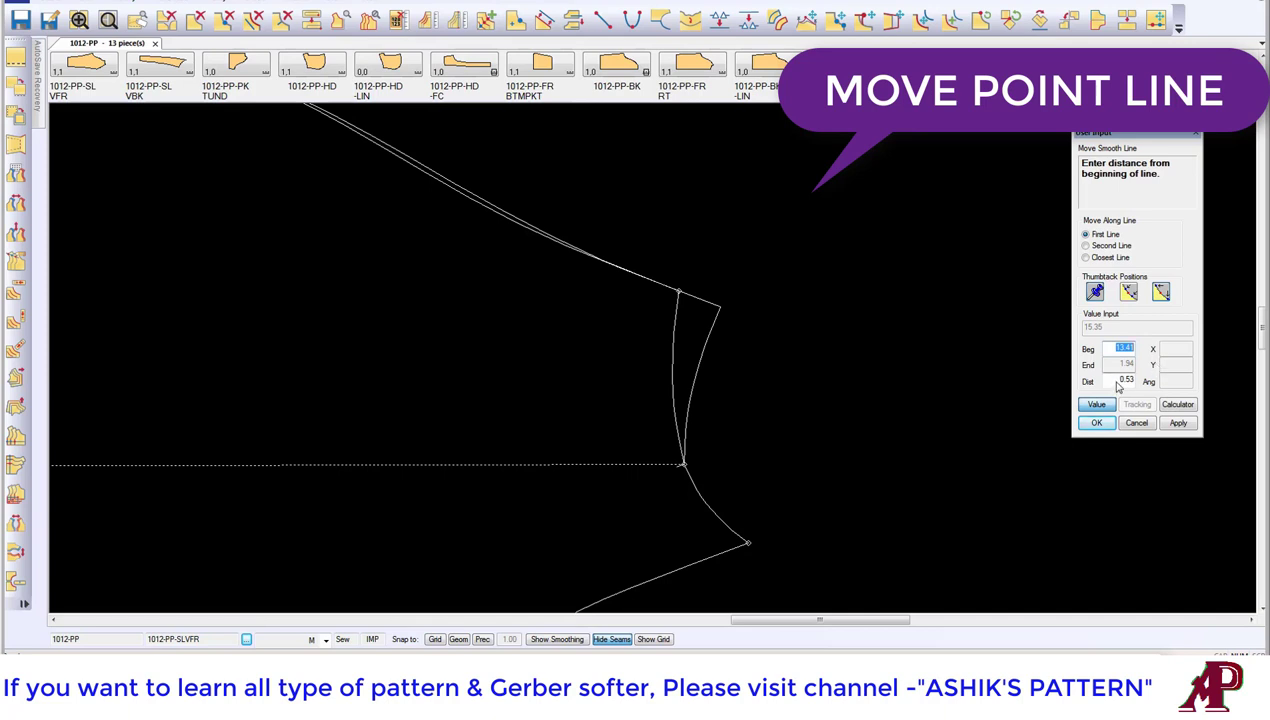
{"action": "key", "text": "Return"}
{"action": "left_click", "coordinate": [1121, 348]}
{"action": "key", "text": "Return"}
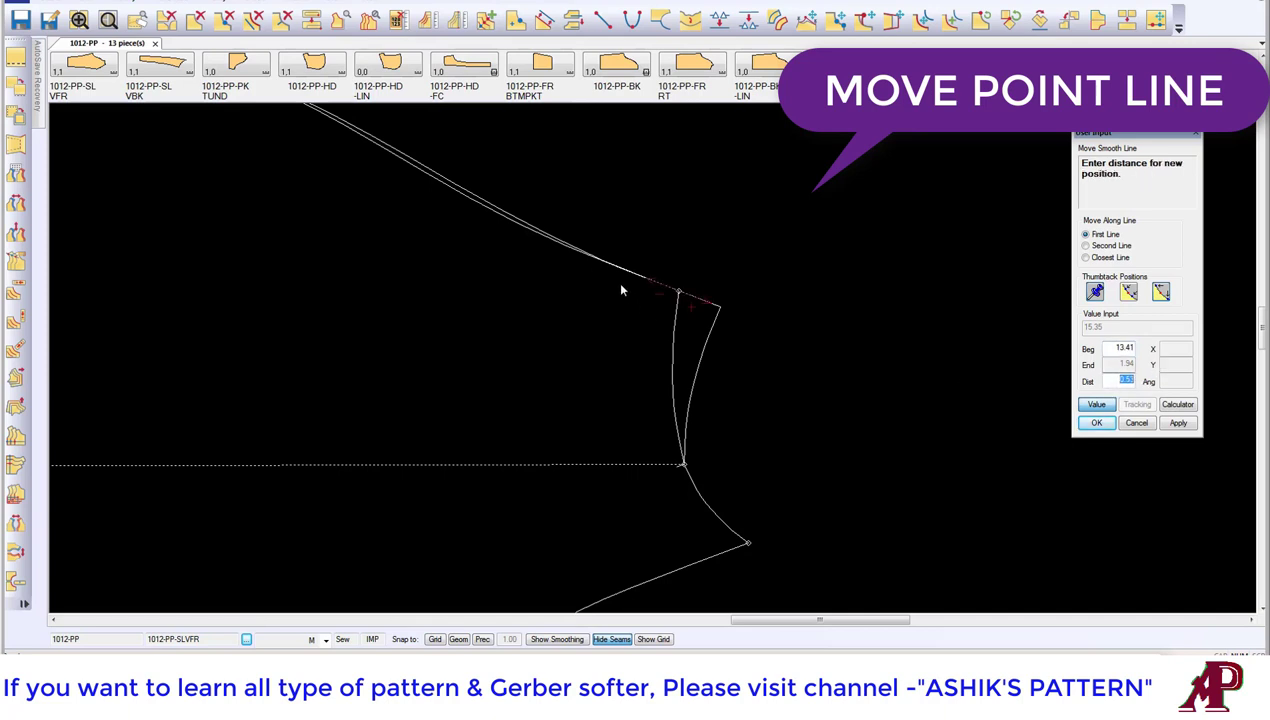
Step: Pick a cap curve point with Move Point Line, switch to Cursor, then cancel the move
{"action": "left_click", "coordinate": [150, 5]}
{"action": "type", "text": "0.53"}
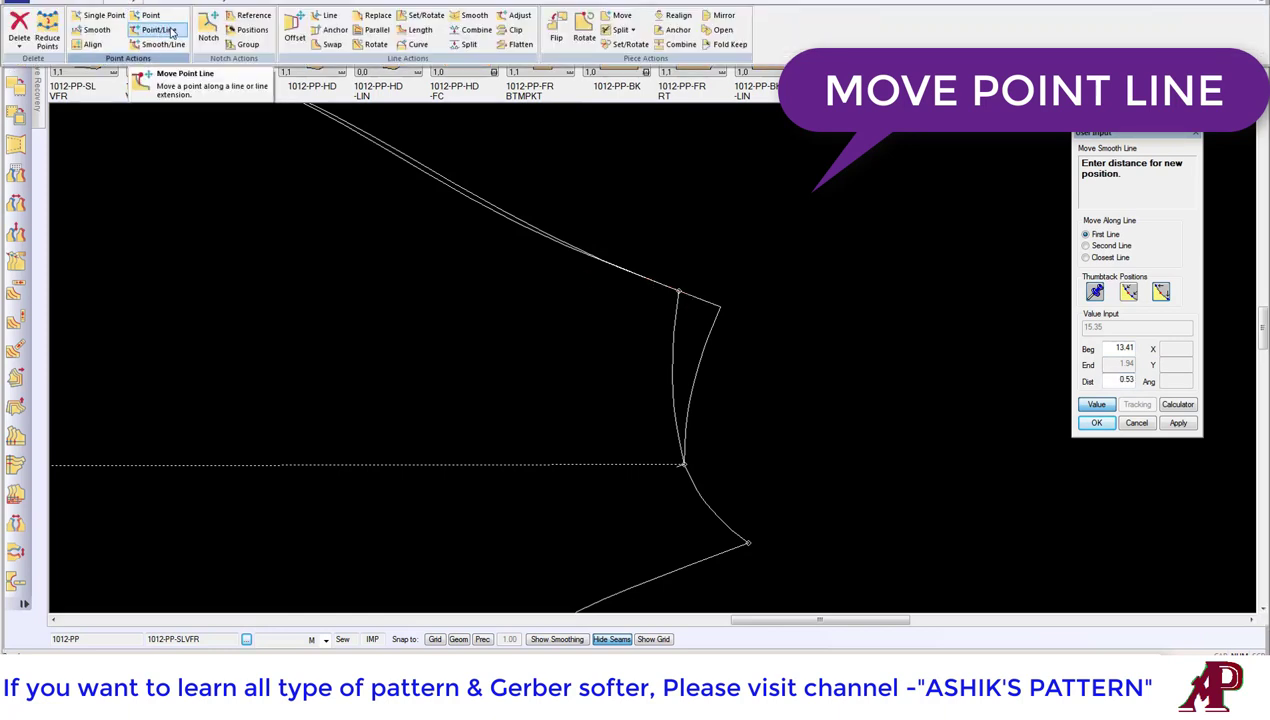
{"action": "left_click", "coordinate": [171, 32]}
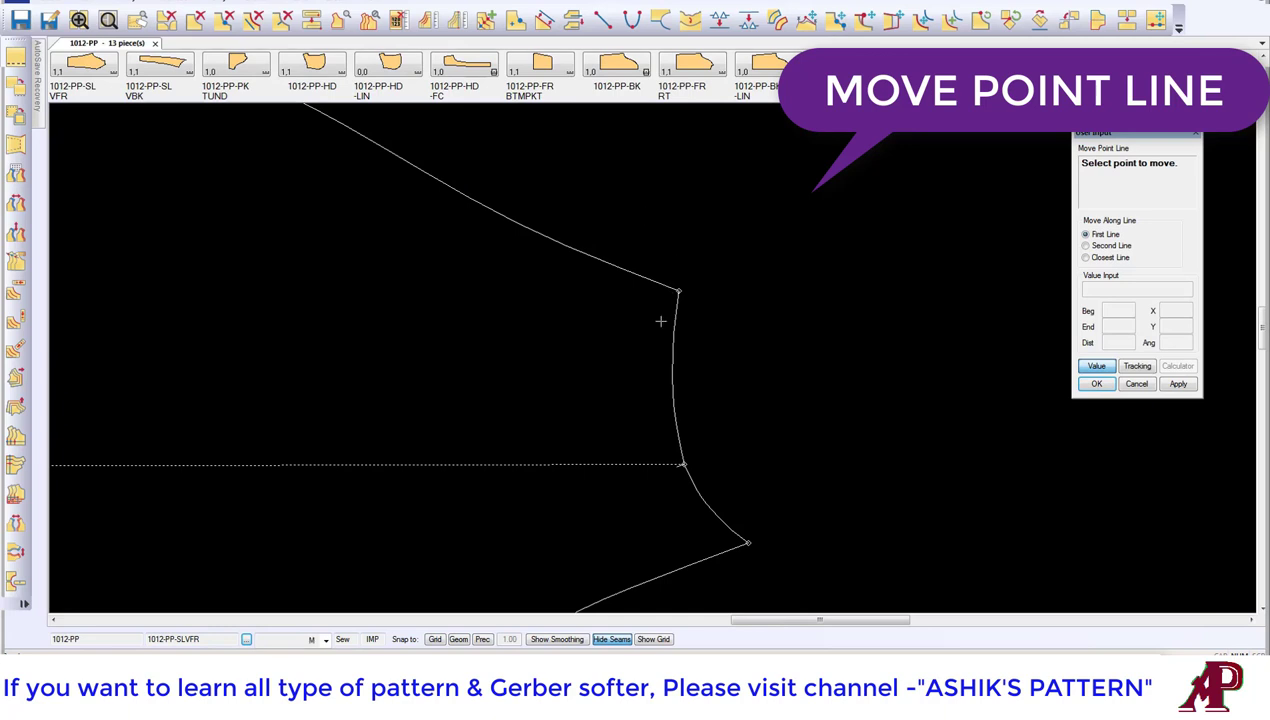
{"action": "left_click", "coordinate": [674, 358]}
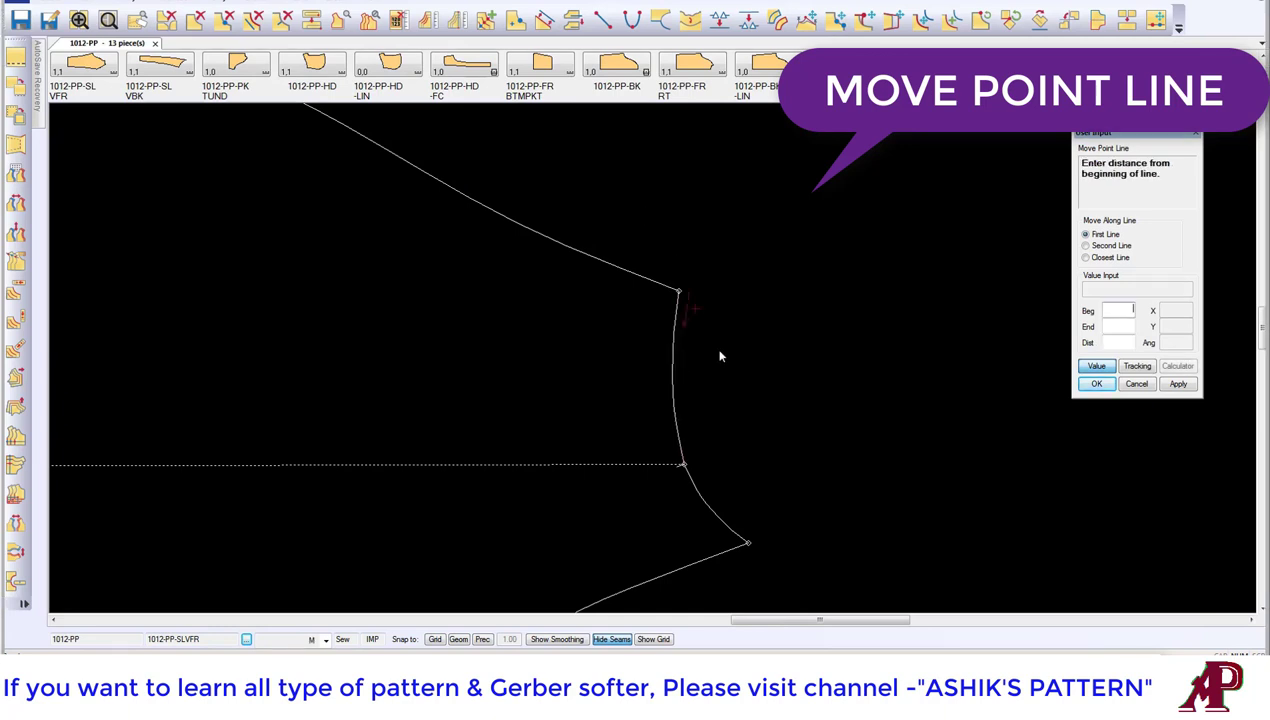
{"action": "left_click", "coordinate": [1096, 367]}
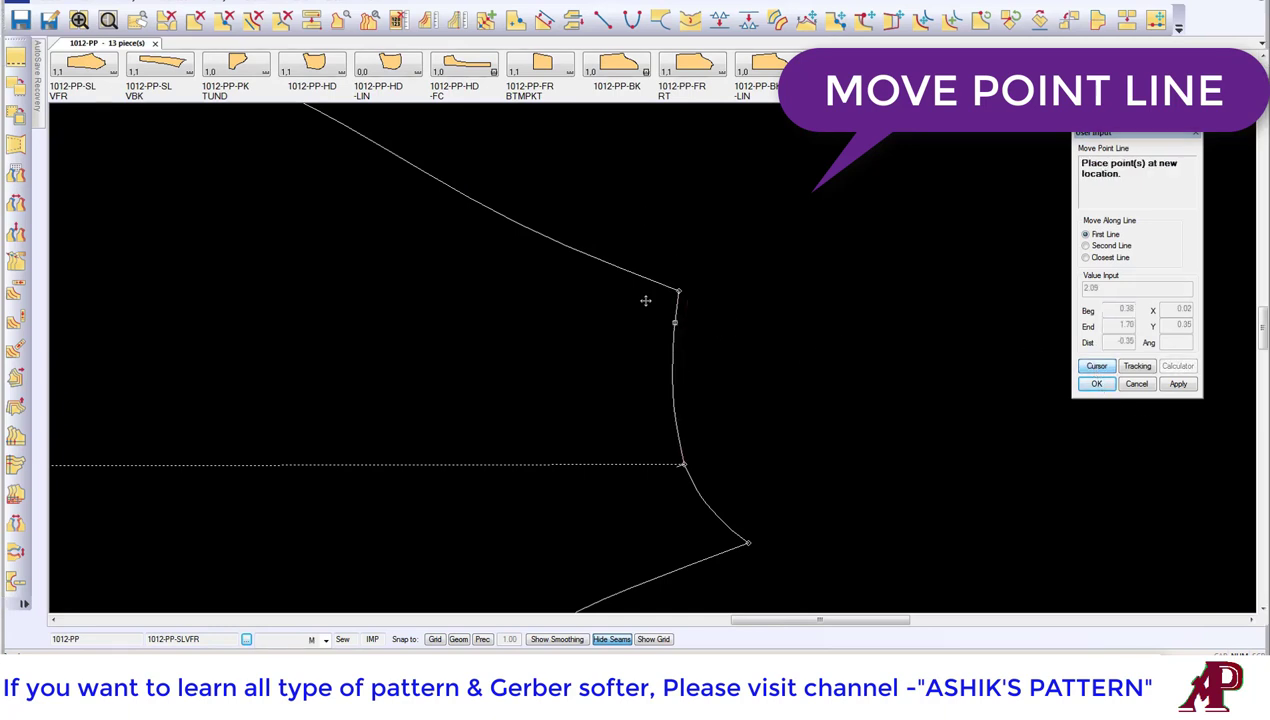
{"action": "right_click", "coordinate": [729, 278]}
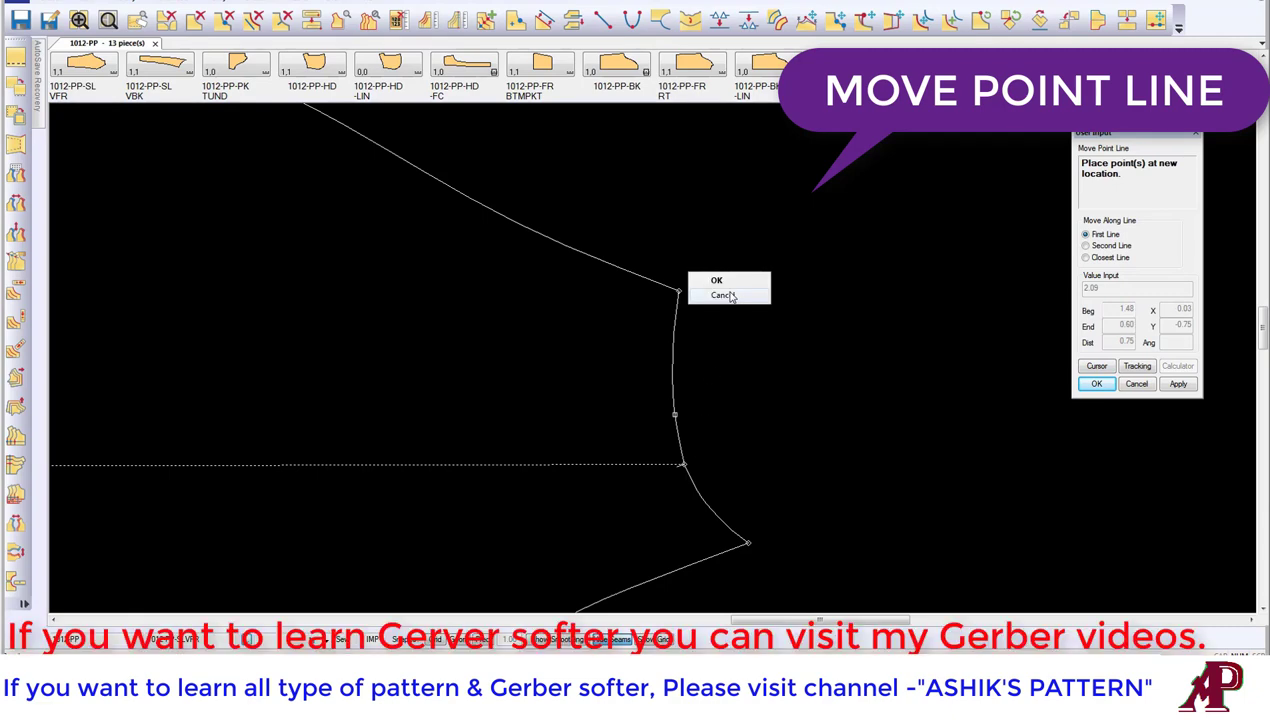
{"action": "left_click", "coordinate": [726, 292]}
Step: Switch to Point/Line Move Point Line and pick the centre line's cuff-end point
{"action": "left_click", "coordinate": [122, 5]}
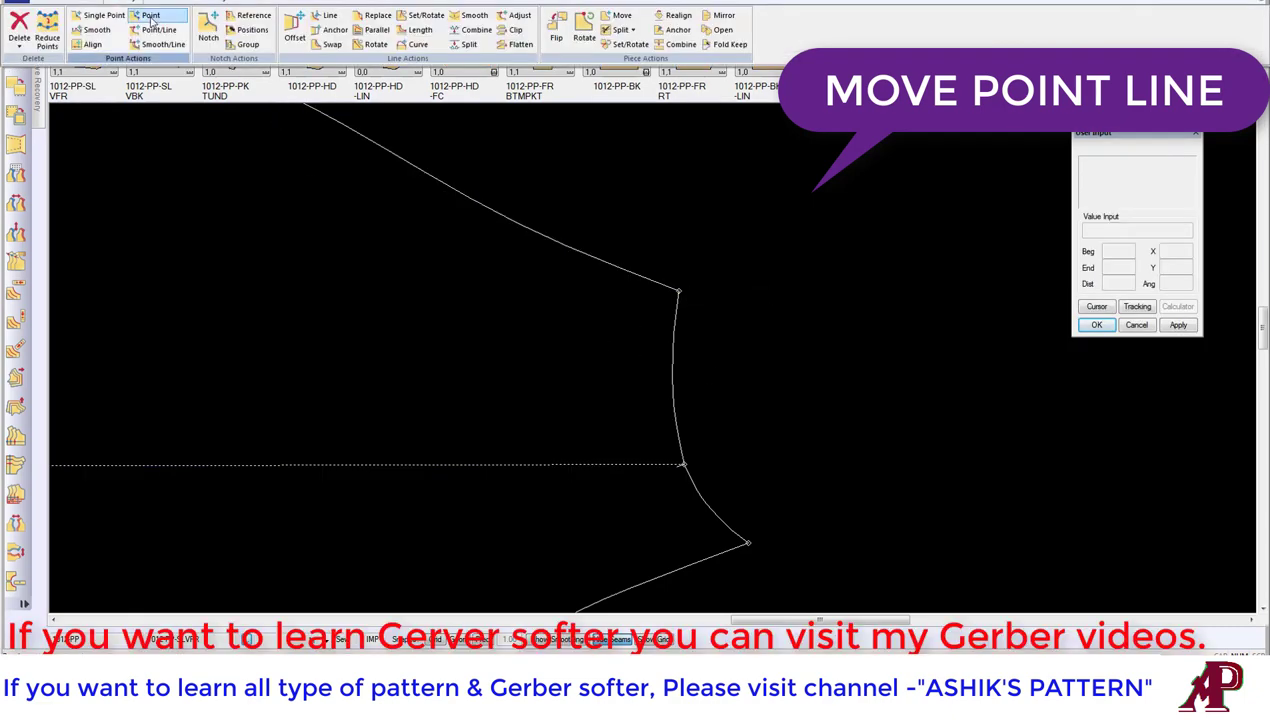
{"action": "left_click", "coordinate": [157, 45]}
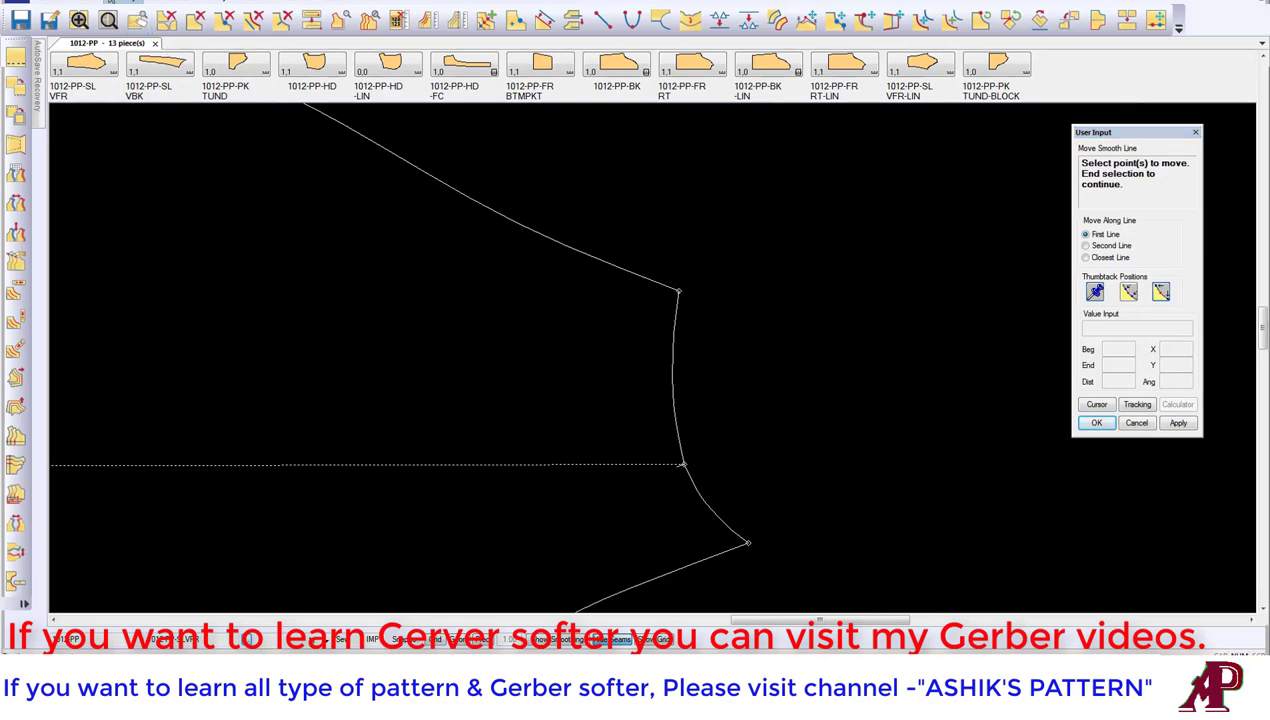
{"action": "left_click", "coordinate": [122, 4]}
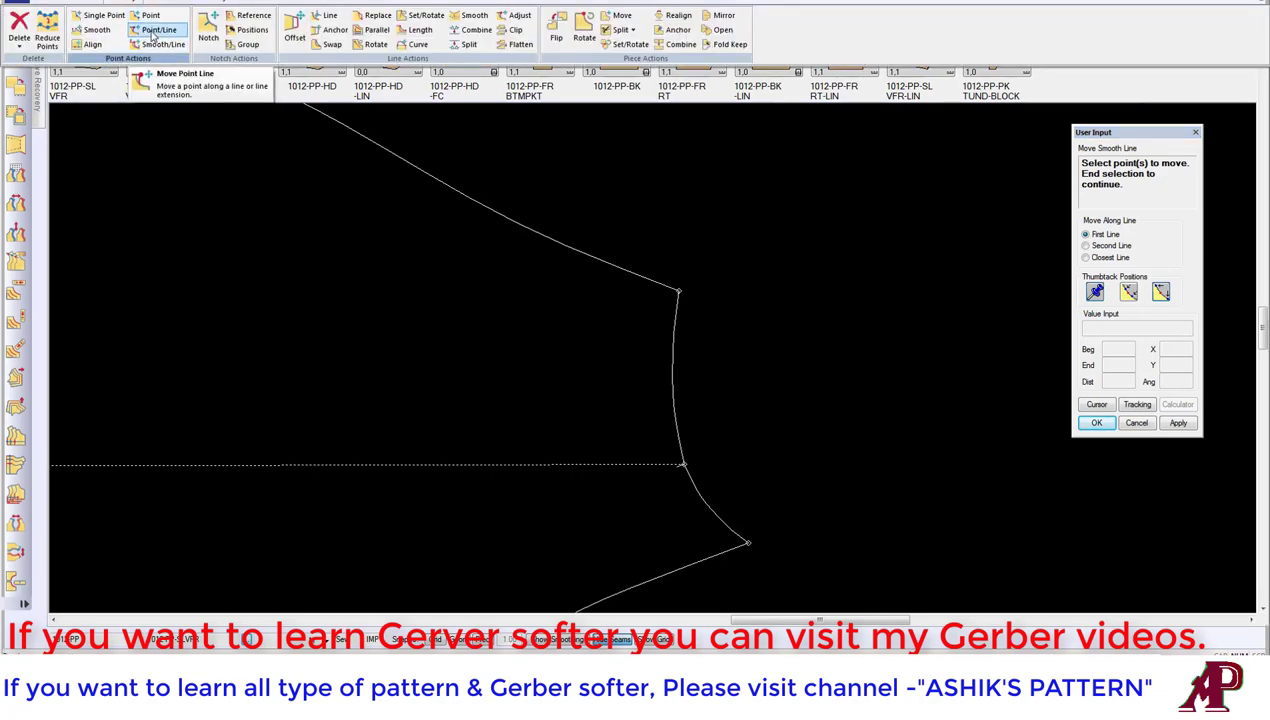
{"action": "left_click", "coordinate": [153, 32]}
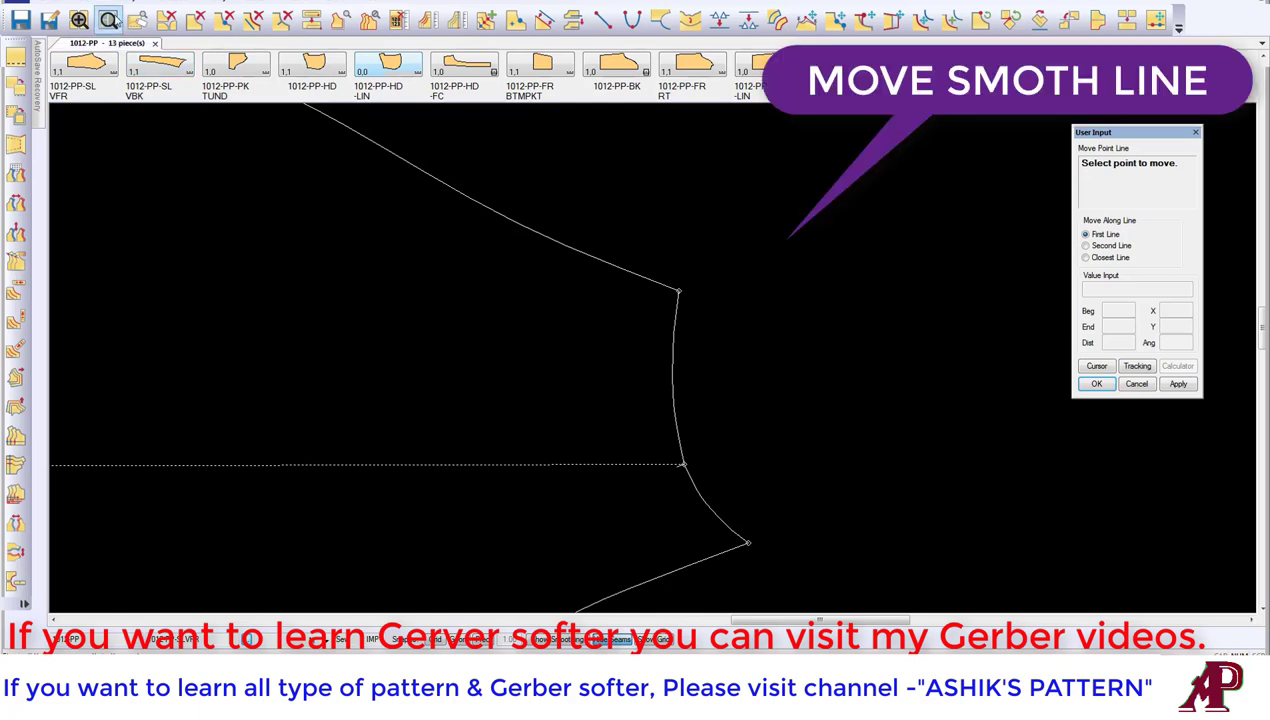
{"action": "left_click_drag", "start_coordinate": [184, 64], "coordinate": [467, 341]}
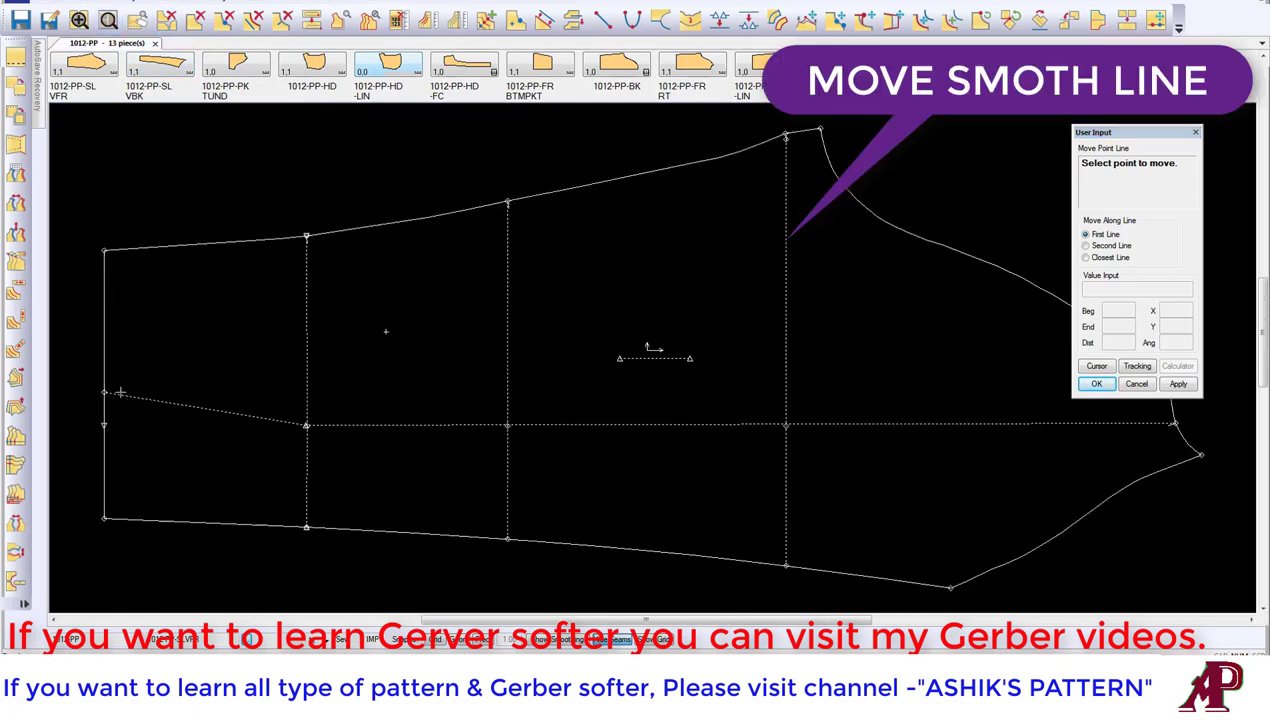
{"action": "left_click", "coordinate": [105, 392]}
Step: Zoom in so the sleeve piece fills the work area
{"action": "scroll", "coordinate": [168, 378], "scroll_direction": "down", "scroll_amount": 2}
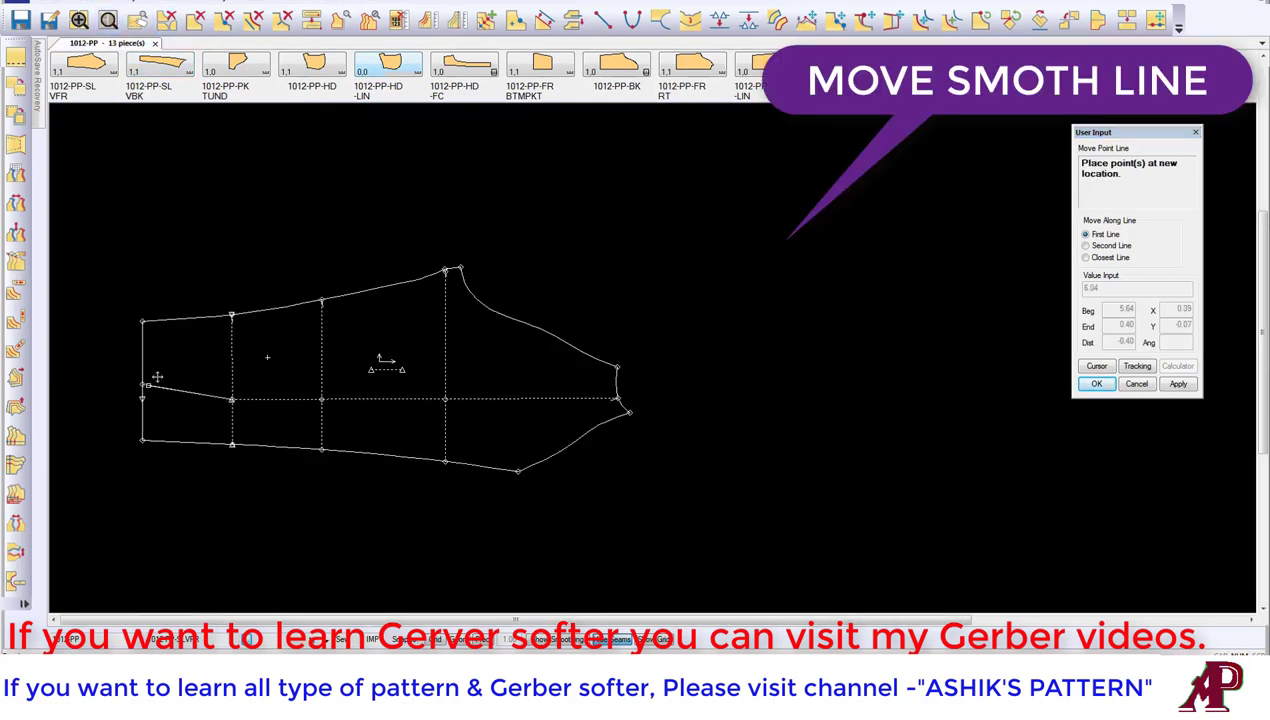
{"action": "scroll", "coordinate": [215, 370], "scroll_direction": "down", "scroll_amount": 3}
{"action": "left_click", "coordinate": [79, 19]}
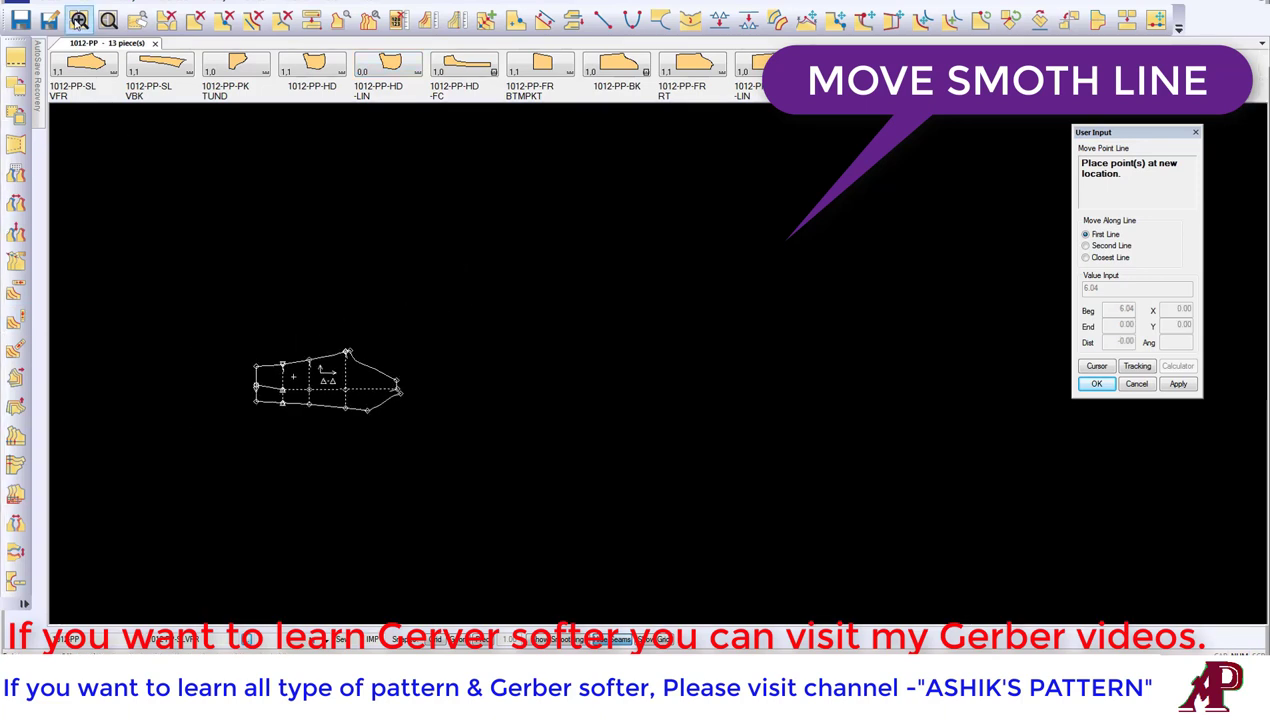
{"action": "left_click", "coordinate": [176, 293]}
{"action": "left_click", "coordinate": [432, 446]}
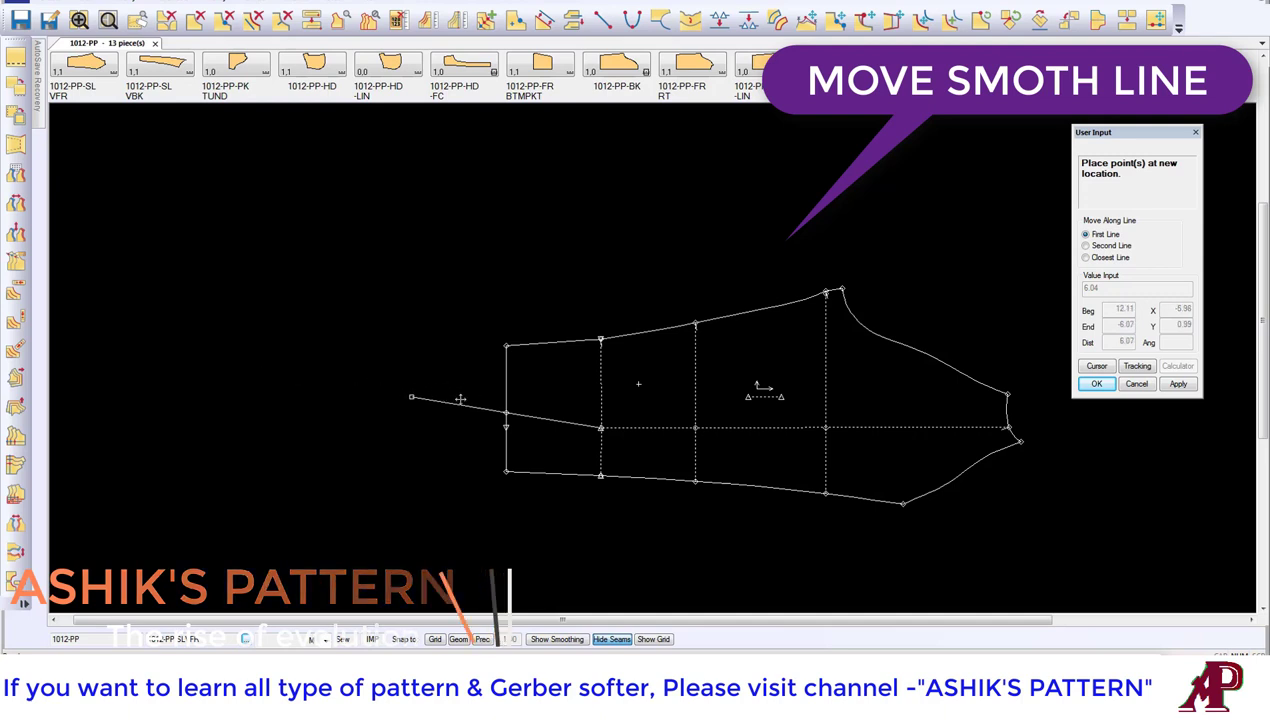
Step: Place the centre line's end past the cuff, then extend three grid lines beyond the outline
{"action": "left_click", "coordinate": [462, 405]}
{"action": "left_click", "coordinate": [150, 5]}
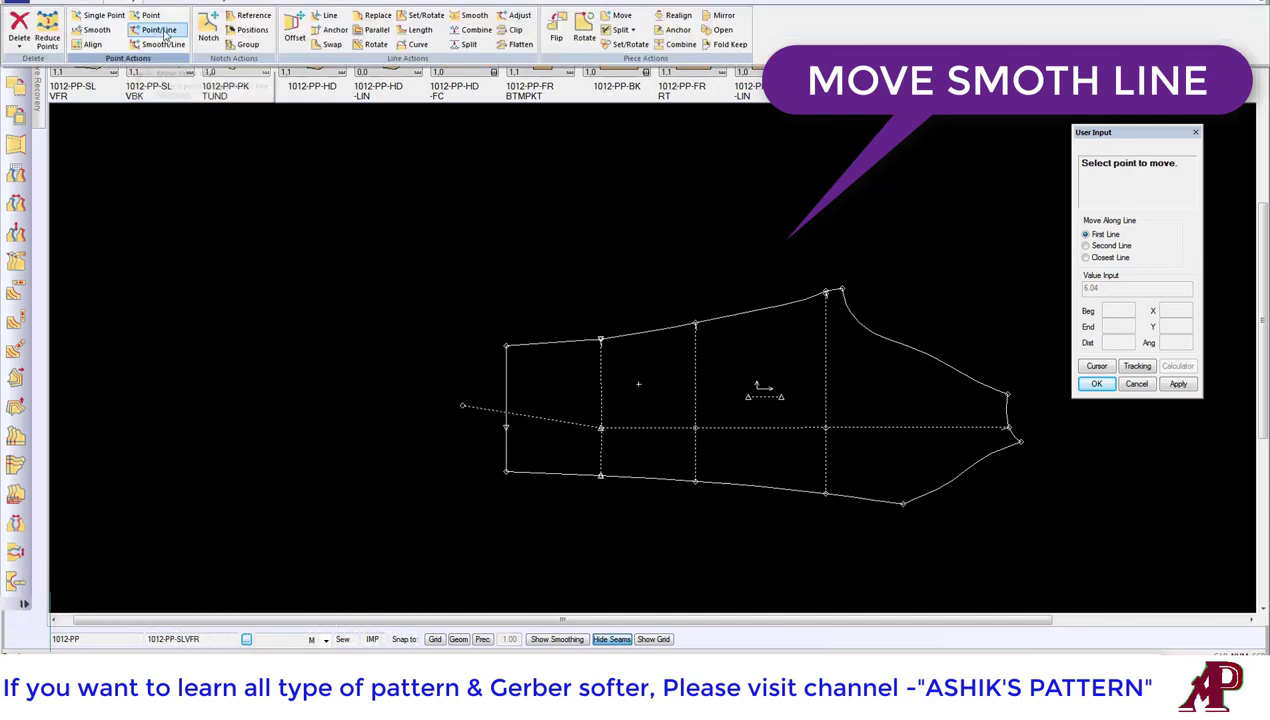
{"action": "left_click", "coordinate": [160, 31]}
{"action": "left_click", "coordinate": [600, 345]}
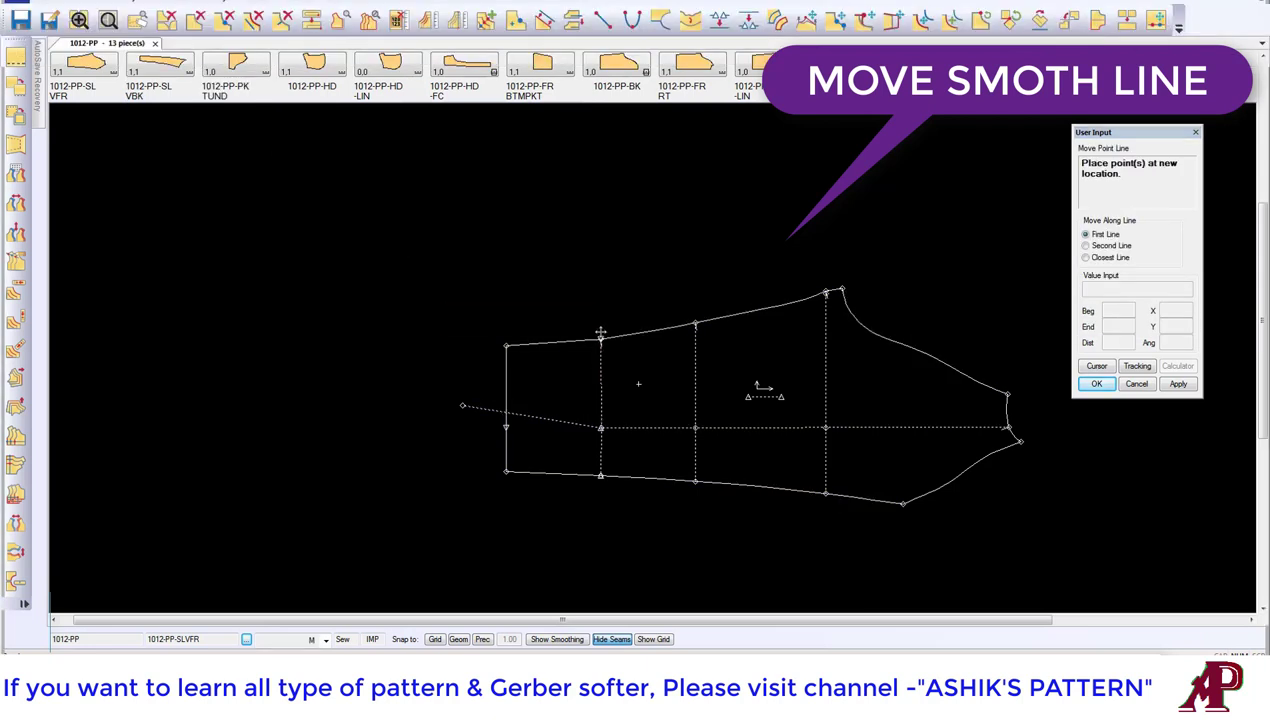
{"action": "left_click", "coordinate": [600, 304]}
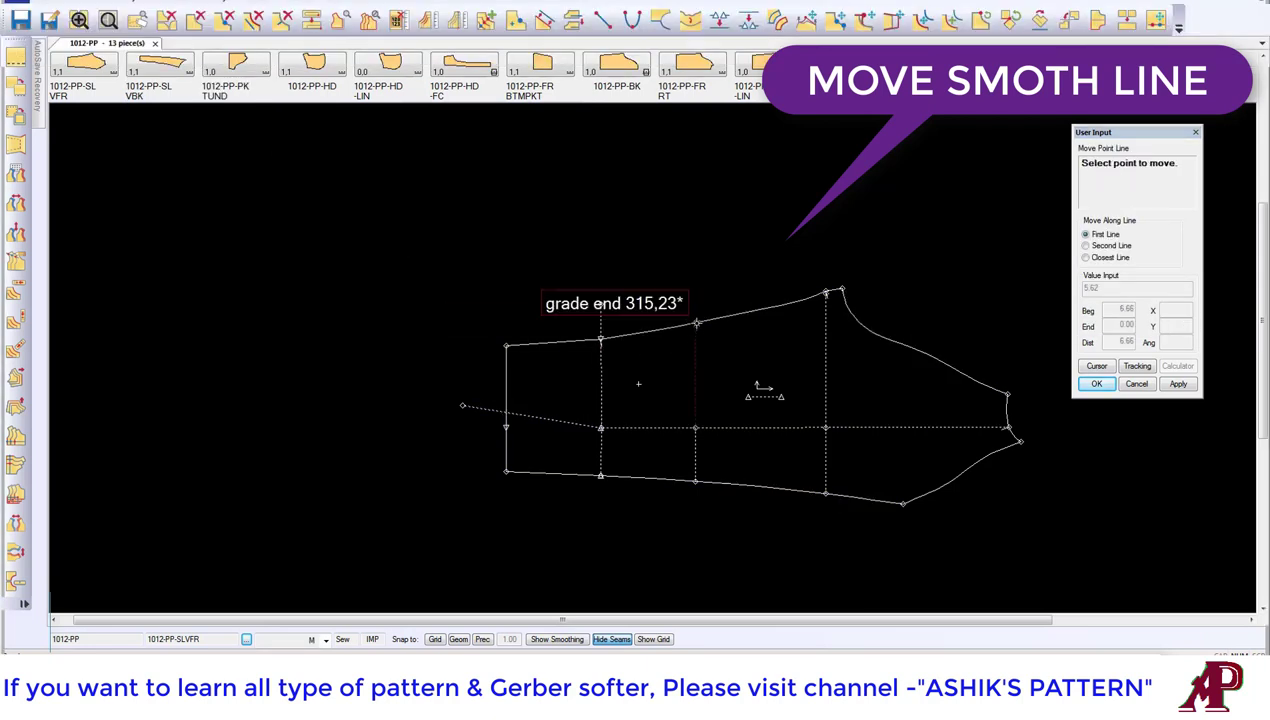
{"action": "left_click", "coordinate": [695, 325]}
{"action": "left_click", "coordinate": [695, 278]}
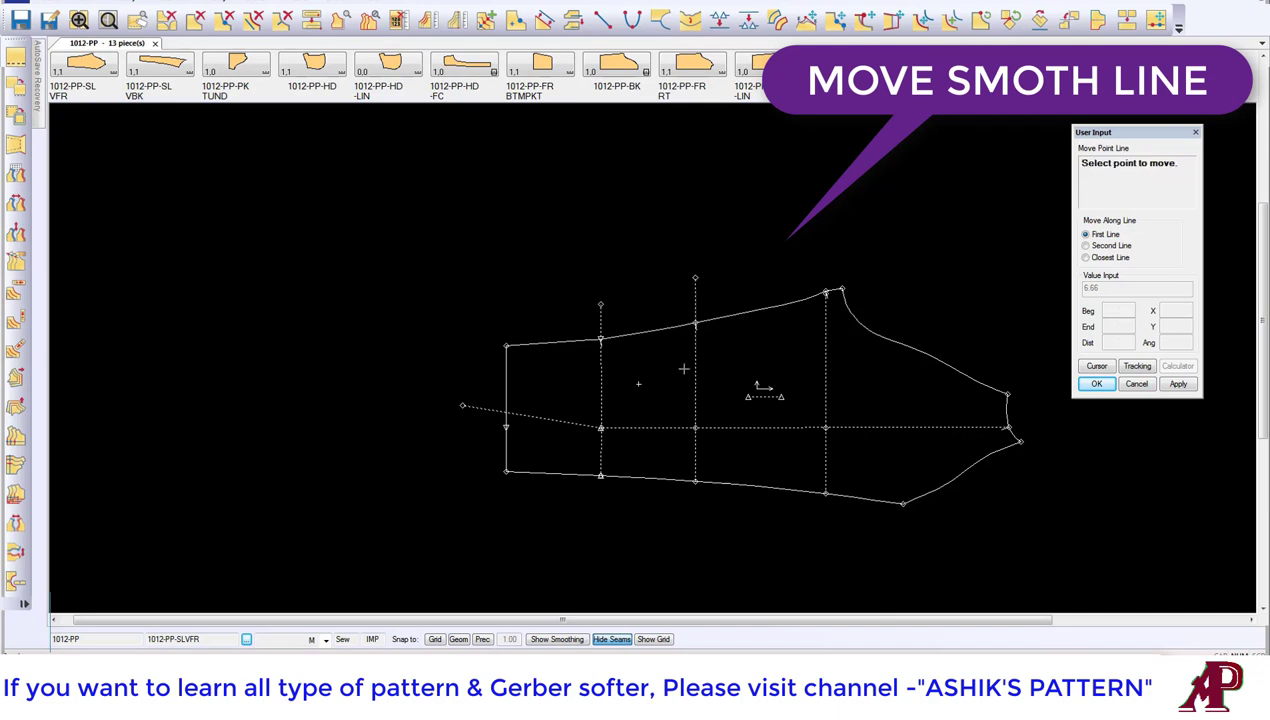
{"action": "left_click", "coordinate": [833, 483]}
{"action": "left_click", "coordinate": [825, 555]}
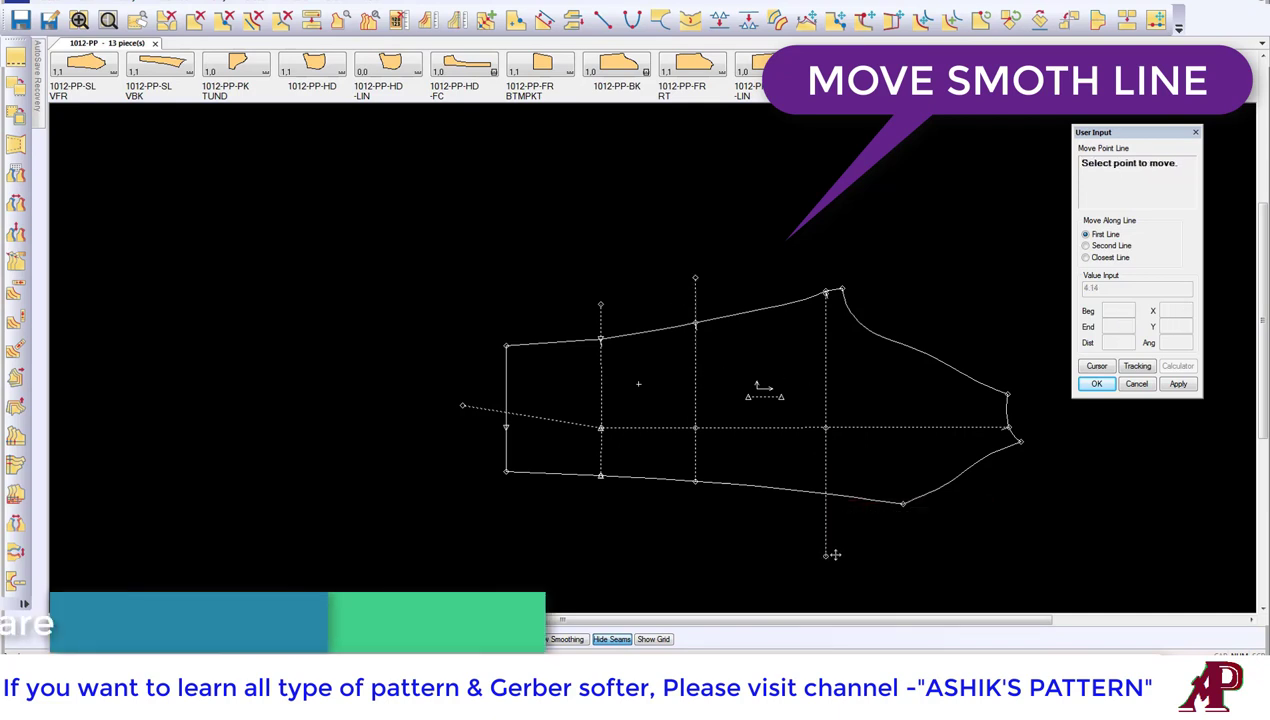
Step: Raise the middle grid line's top point higher using Move Smooth Line
{"action": "left_click", "coordinate": [122, 6]}
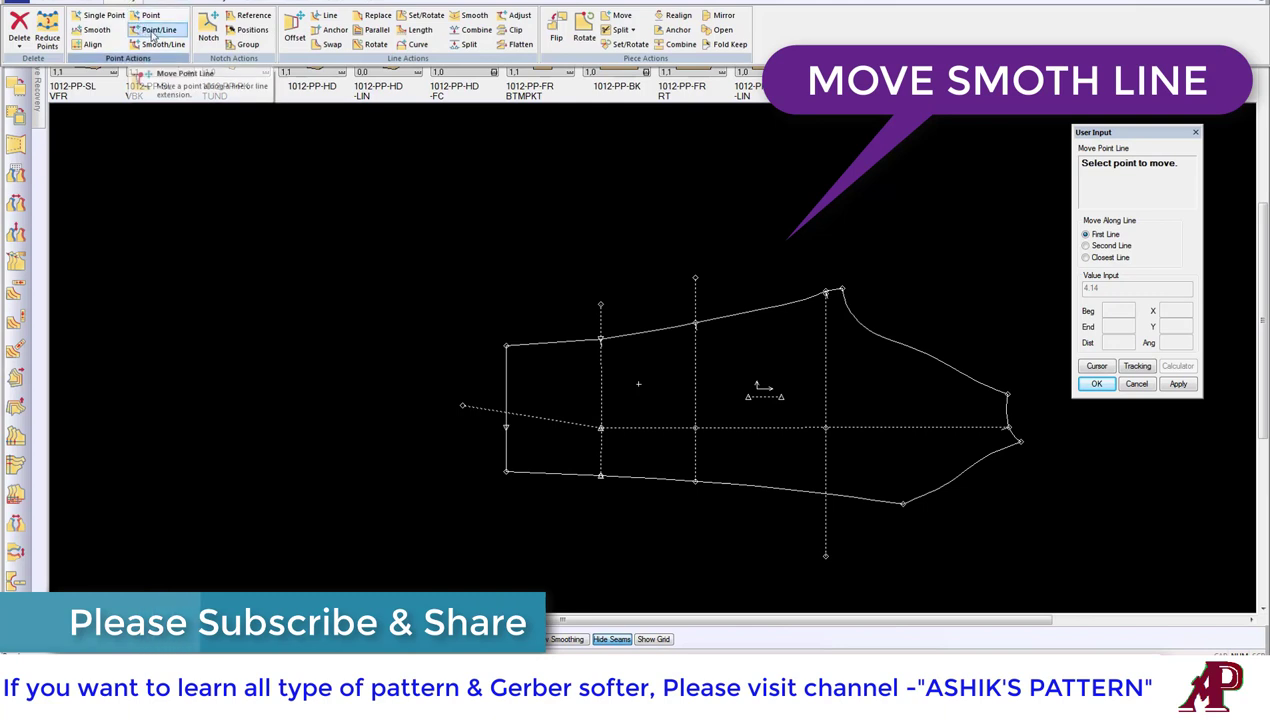
{"action": "left_click", "coordinate": [158, 44]}
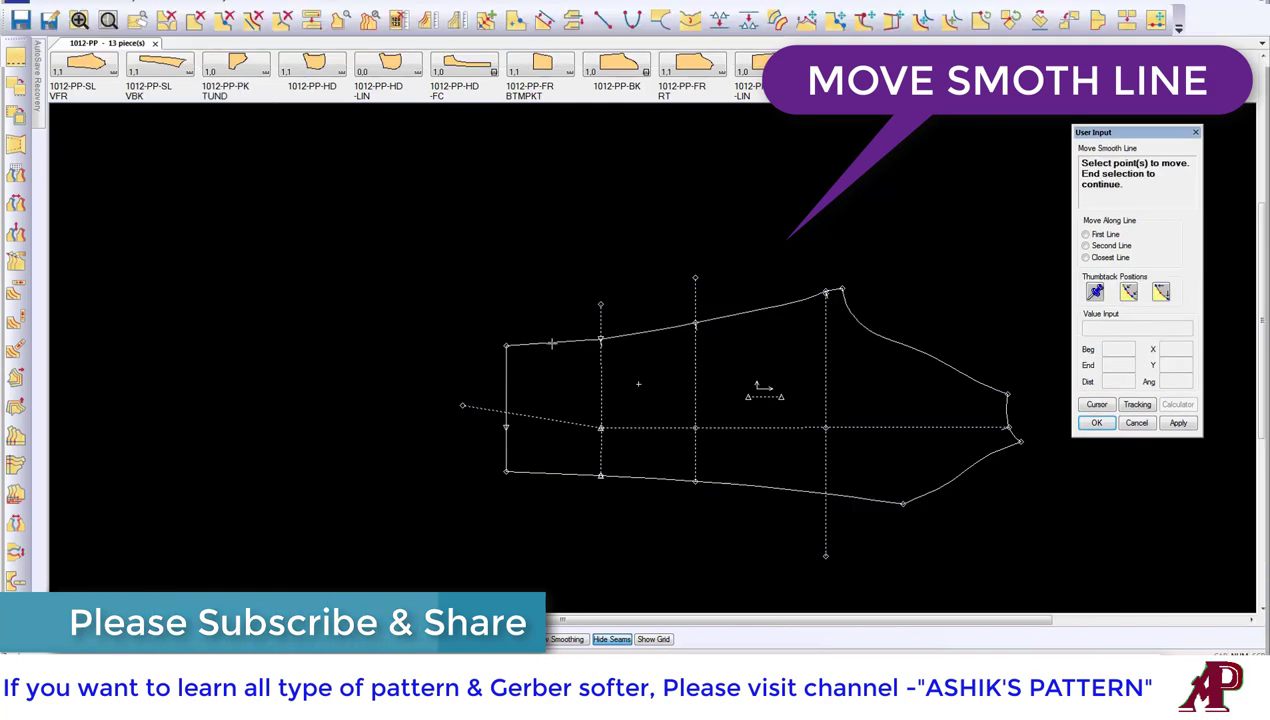
{"action": "left_click", "coordinate": [695, 277]}
{"action": "right_click", "coordinate": [669, 236]}
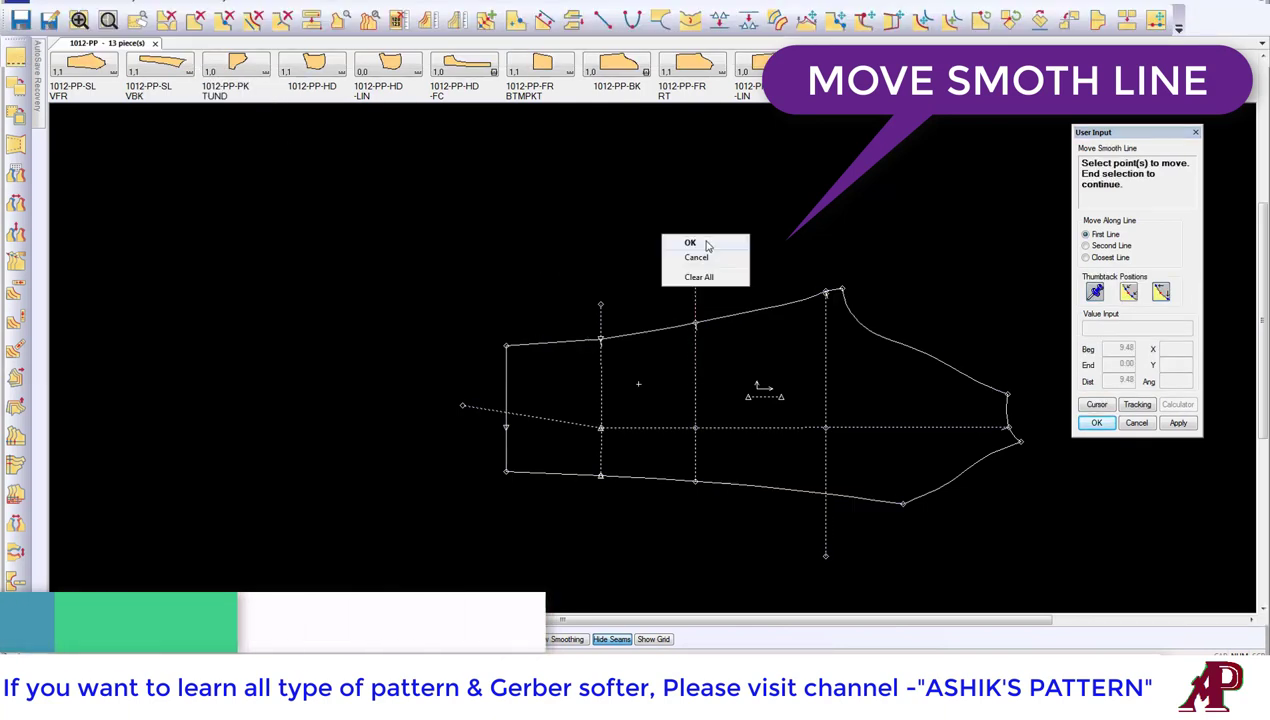
{"action": "left_click", "coordinate": [682, 244]}
{"action": "right_click", "coordinate": [652, 236]}
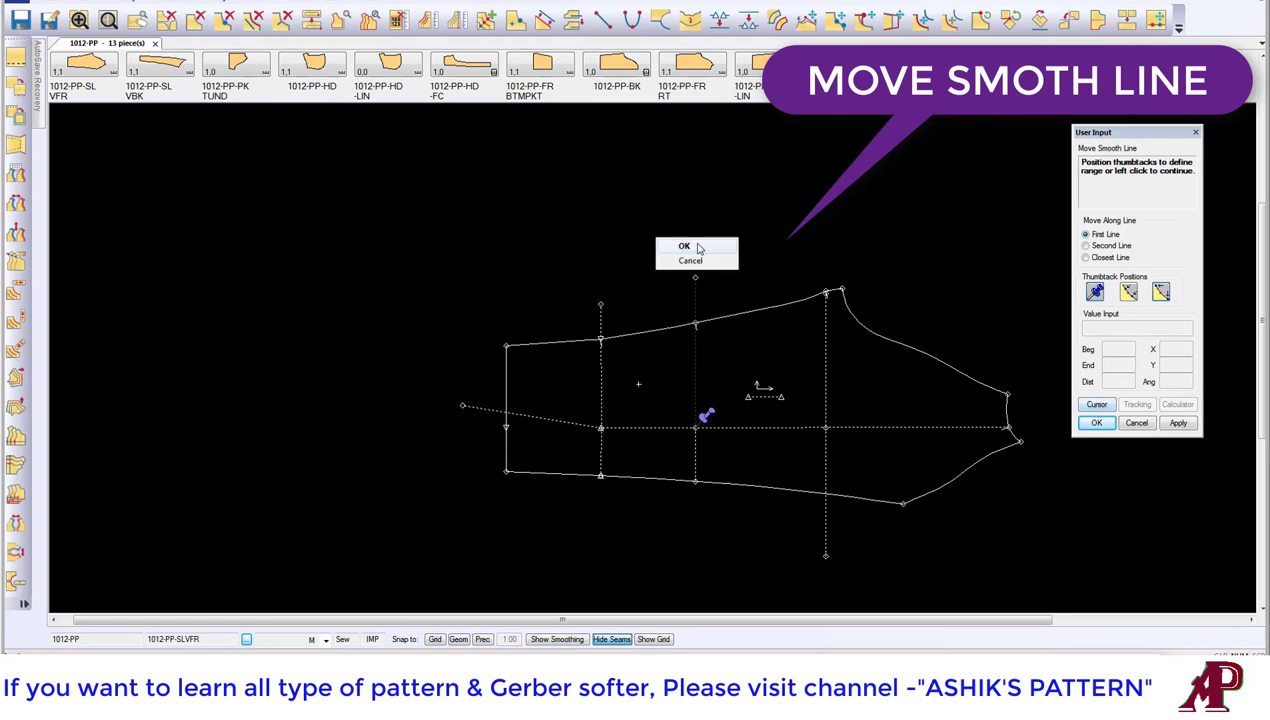
{"action": "left_click", "coordinate": [680, 245]}
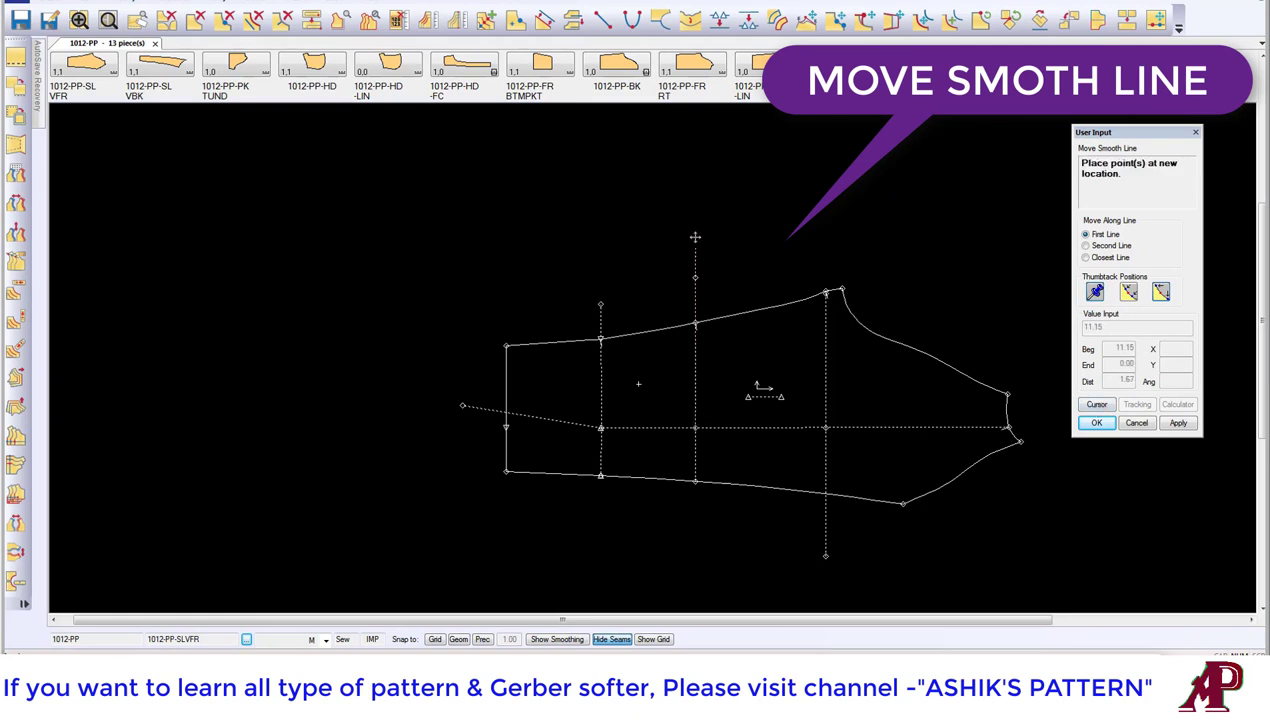
{"action": "left_click", "coordinate": [702, 188]}
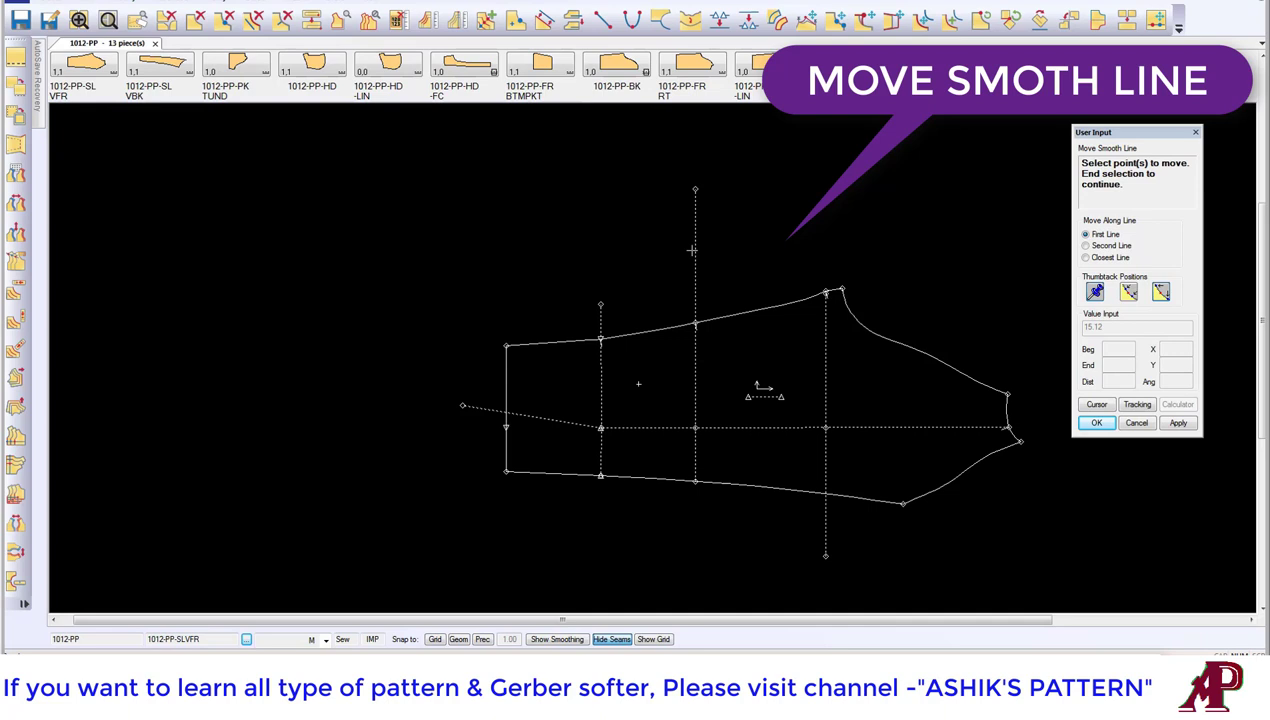
{"action": "right_click", "coordinate": [684, 250]}
{"action": "left_click", "coordinate": [680, 247]}
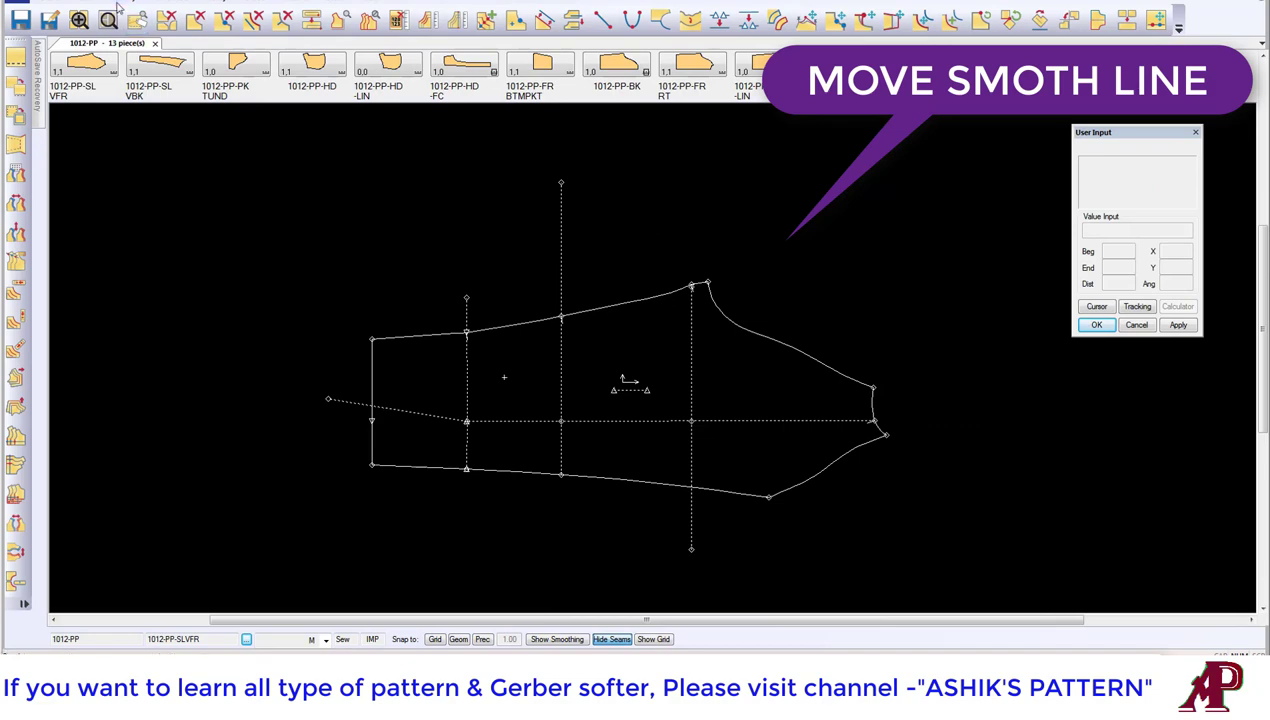
{"action": "left_click", "coordinate": [116, 8]}
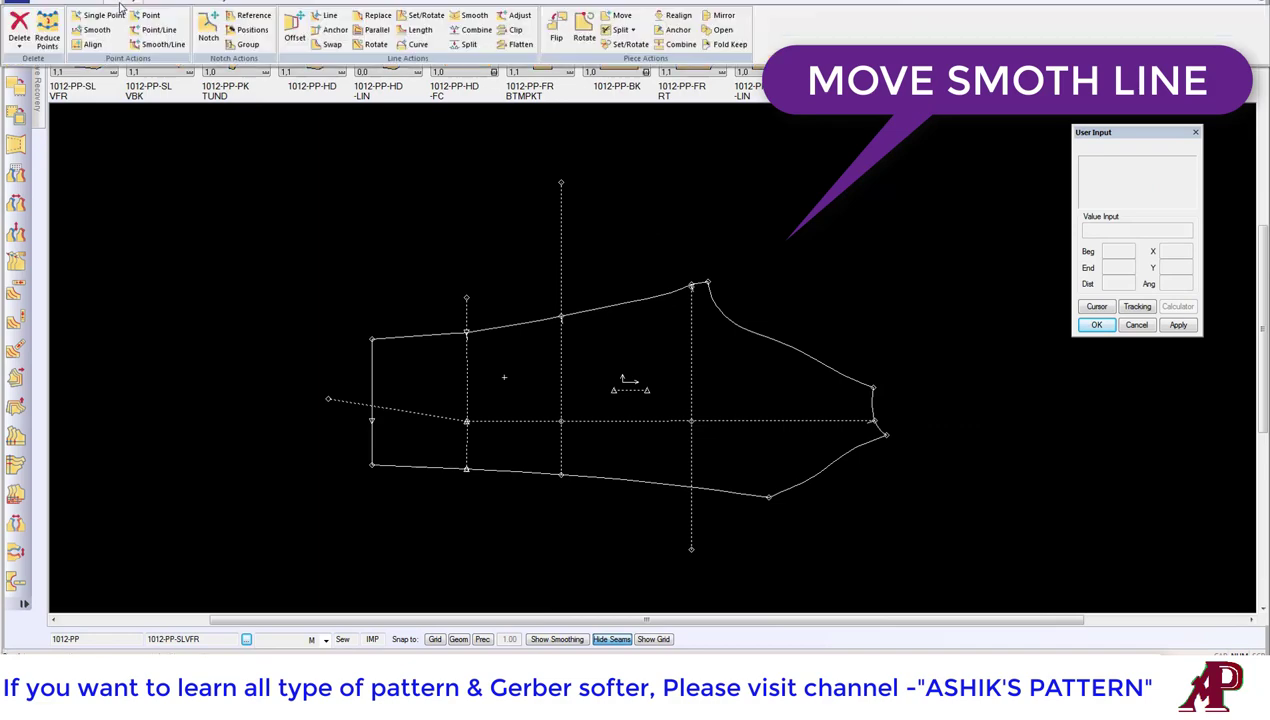
{"action": "left_click", "coordinate": [697, 361]}
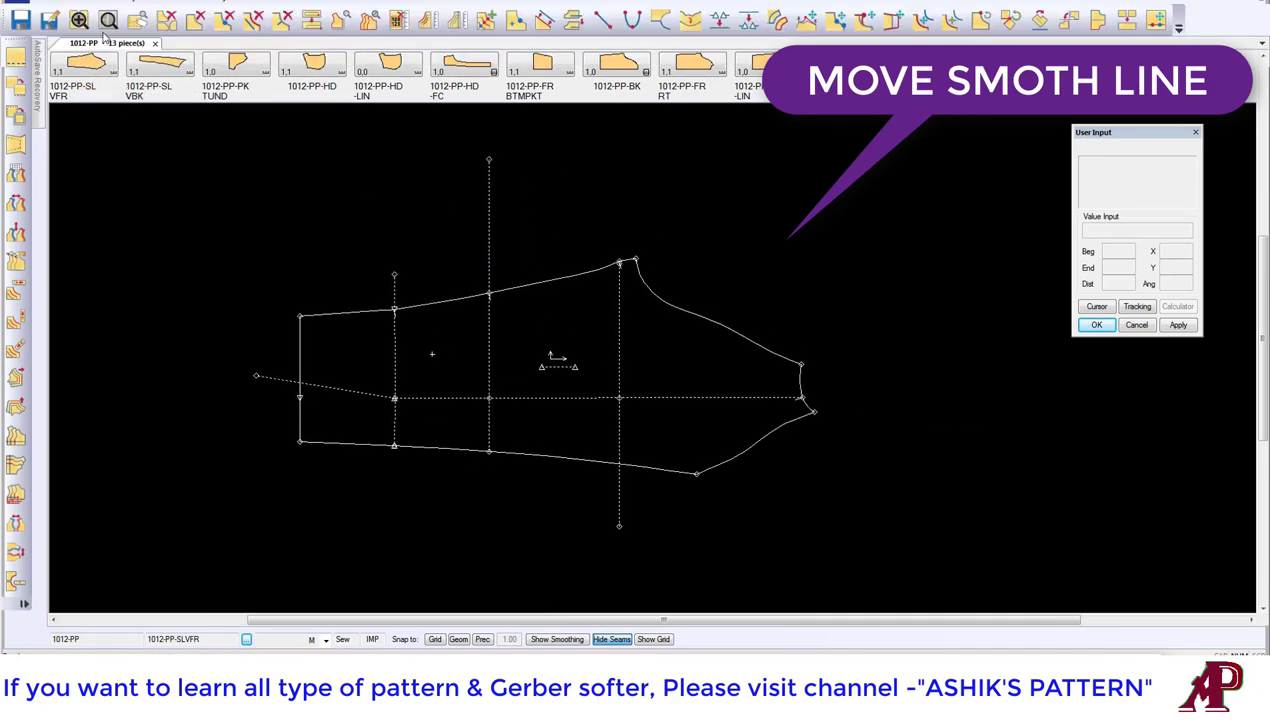
{"action": "left_click", "coordinate": [120, 6]}
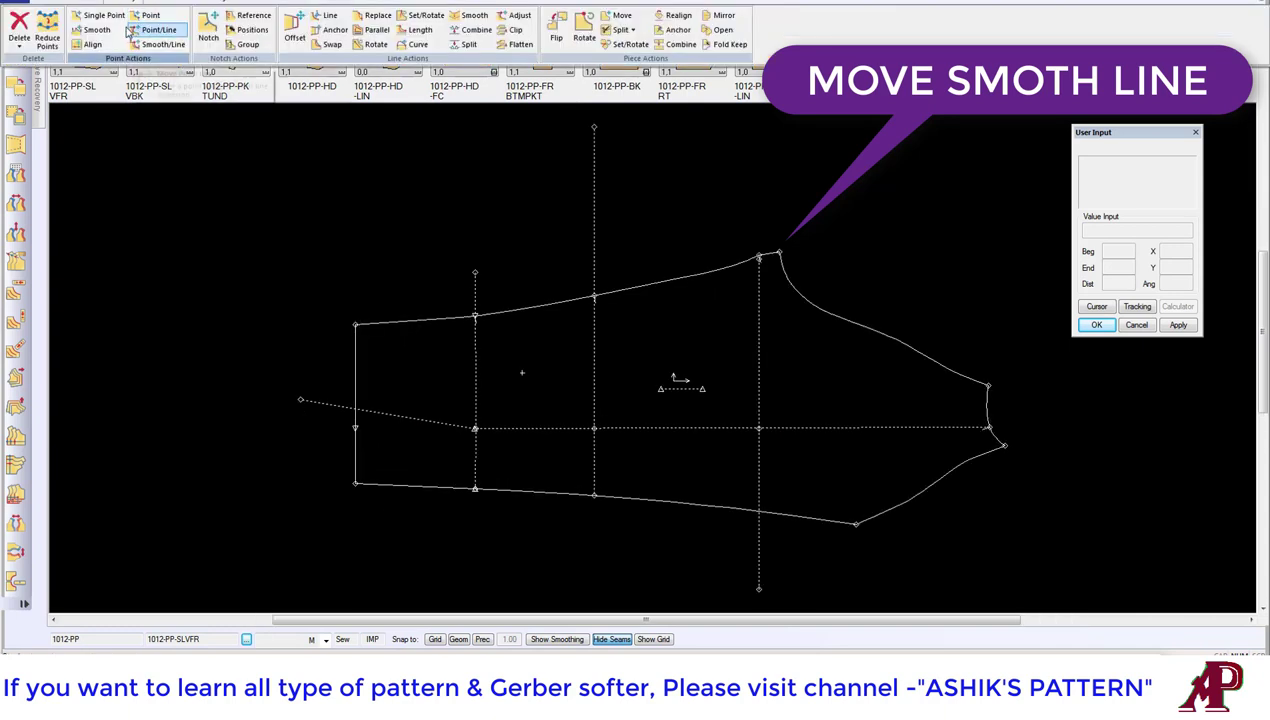